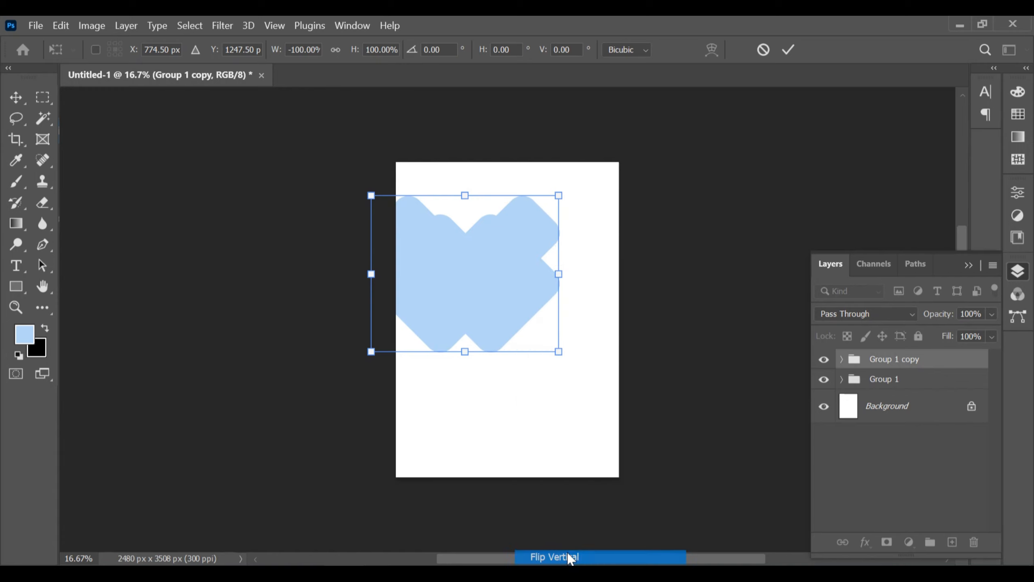
Move the flipped group copy toward the page's right edge and enlarge its lower small diamond
left_click_drag(499, 279, 620, 289)
key("Return")
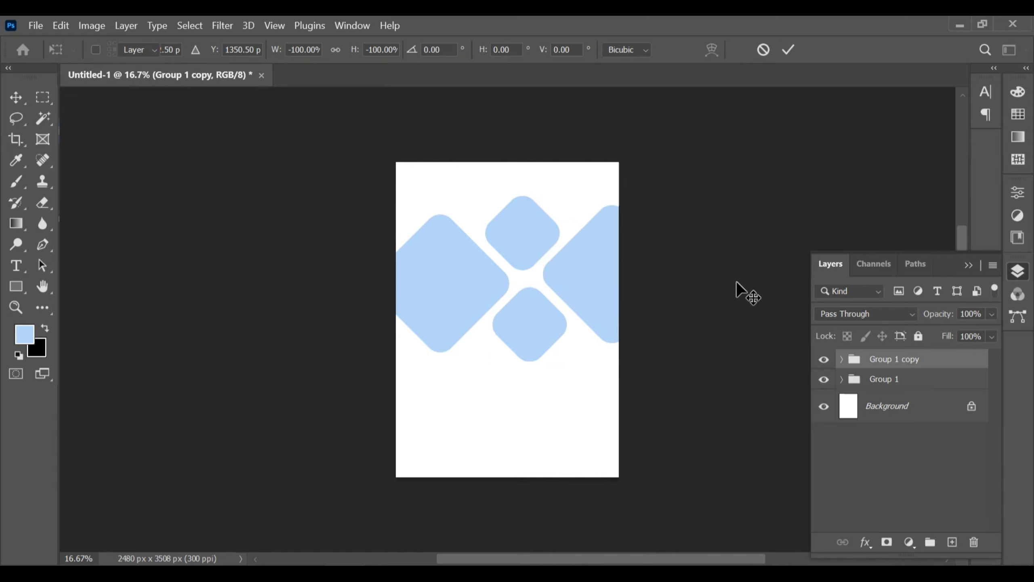
left_click(523, 333)
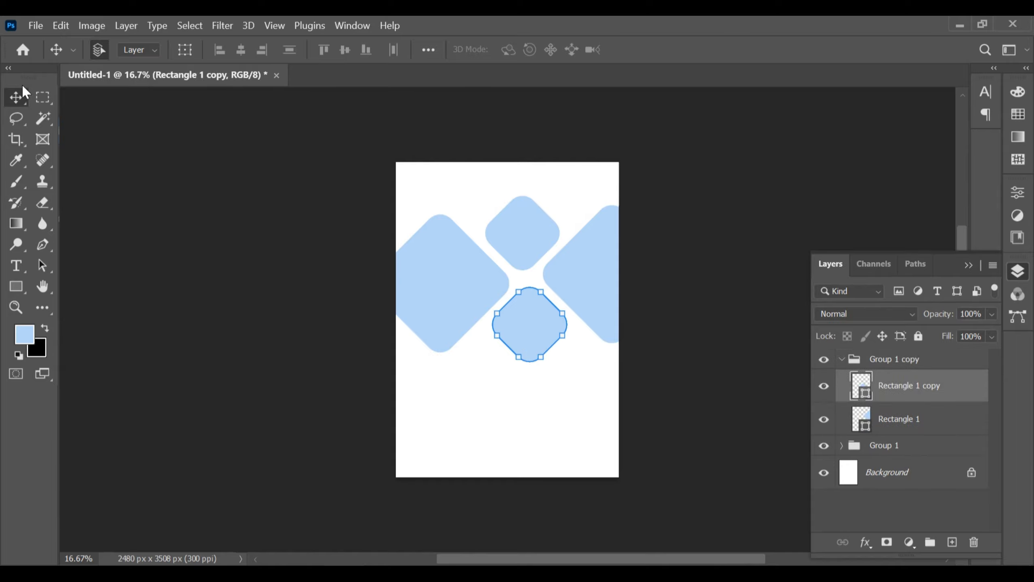
key("ctrl+t")
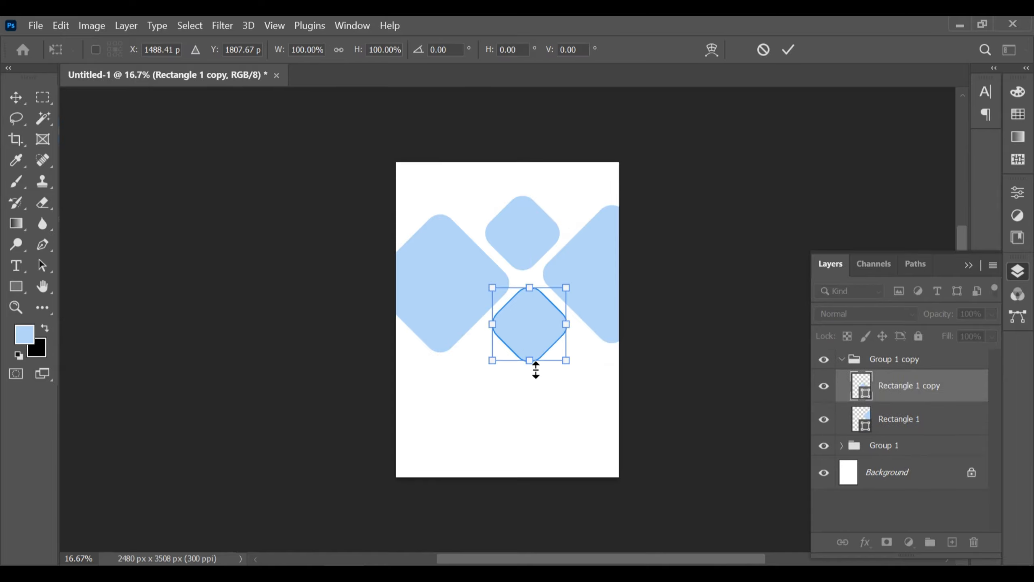
left_click_drag(529, 363, 526, 397)
key("Return")
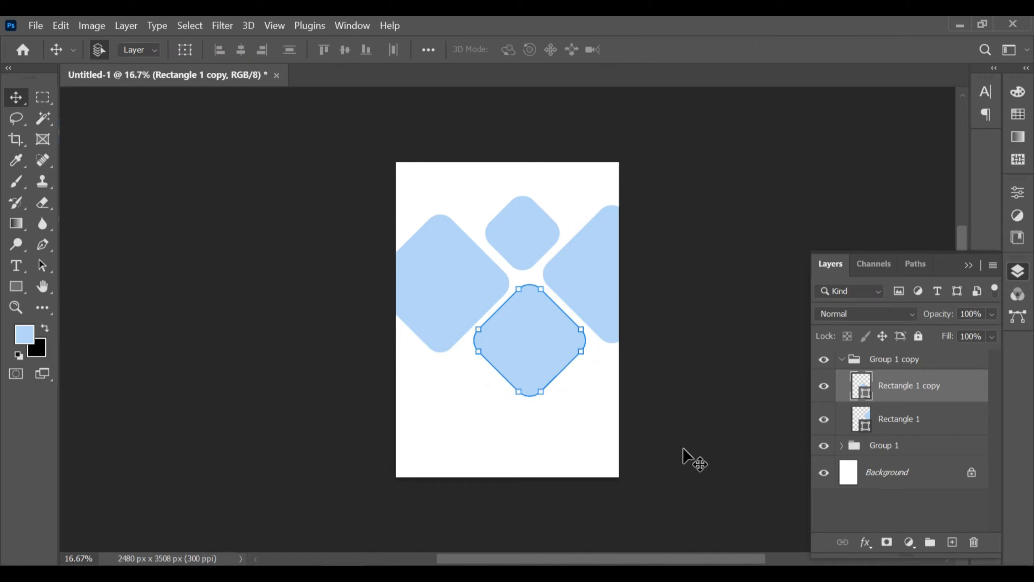
Rasterize both rectangle layers inside Group 1 copy and collapse the group
right_click(921, 386)
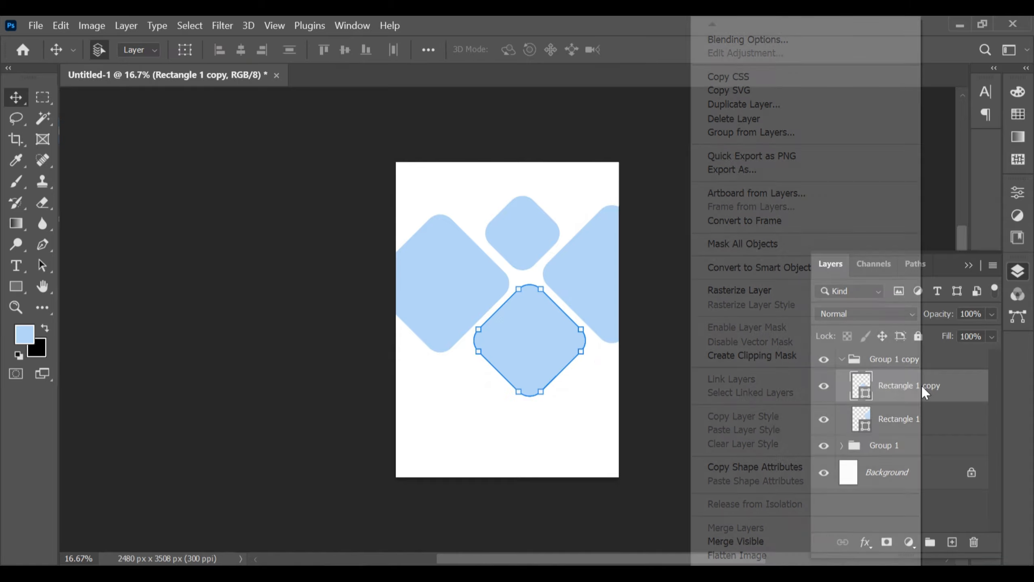
left_click(739, 289)
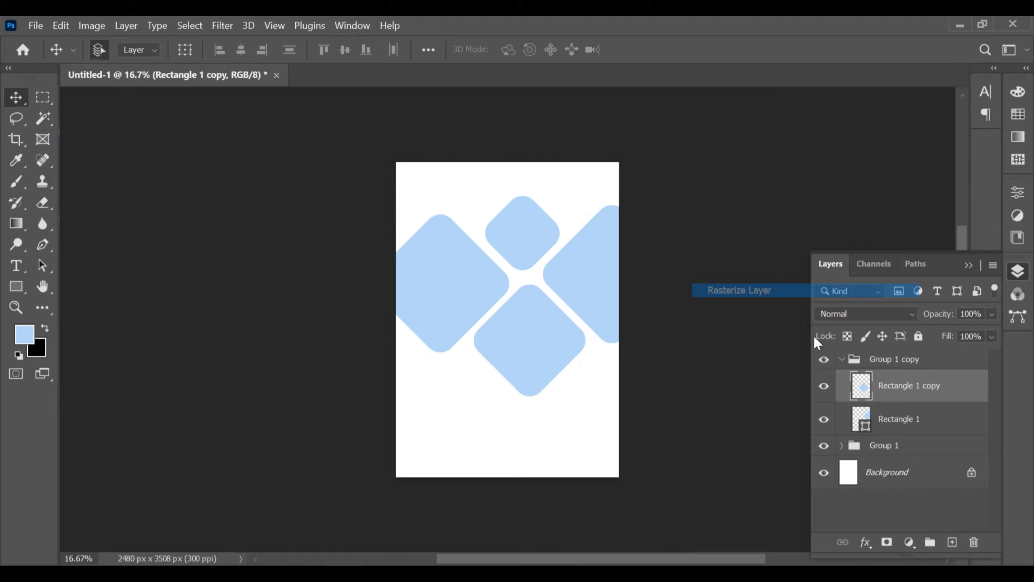
right_click(914, 420)
left_click(761, 294)
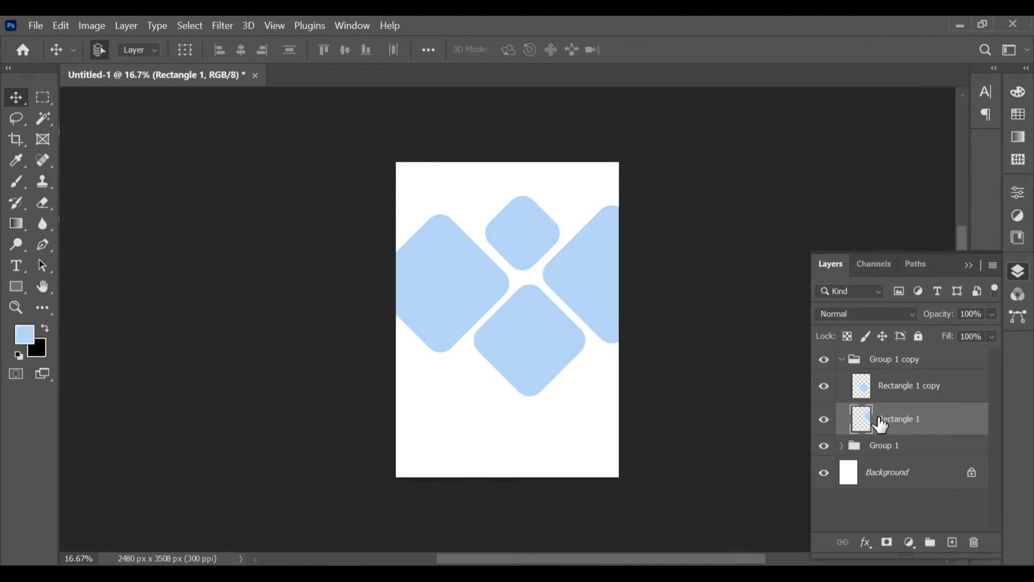
left_click(882, 361)
left_click(841, 360)
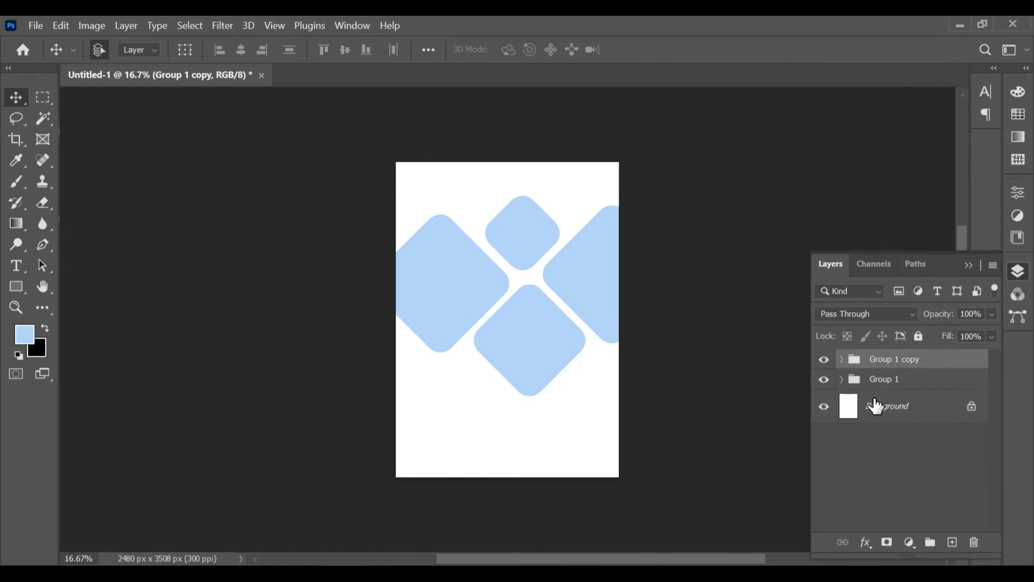
Rasterize both rectangle layers inside Group 1 and collapse the group
left_click(840, 382)
right_click(899, 418)
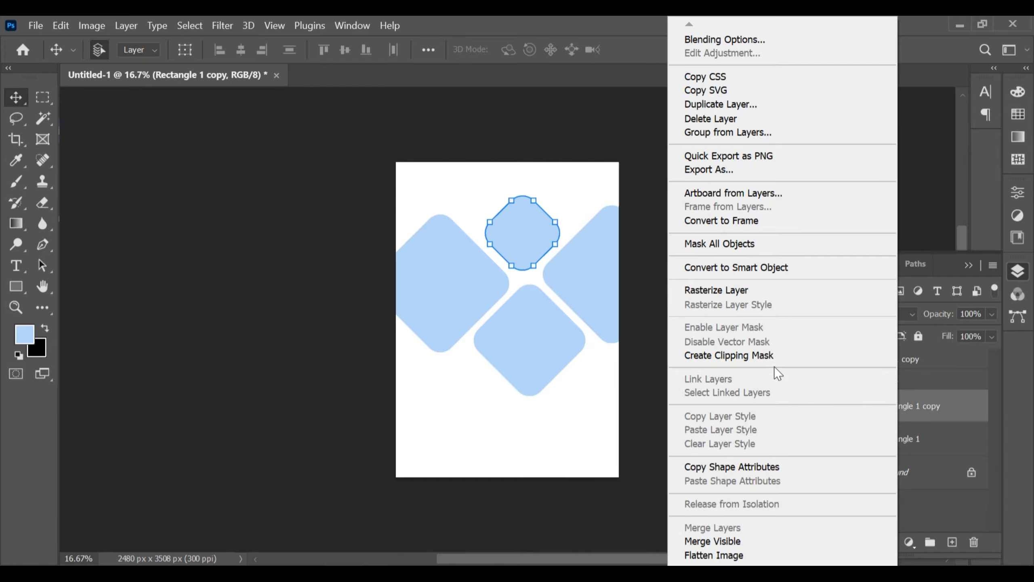
left_click(761, 294)
left_click(901, 440)
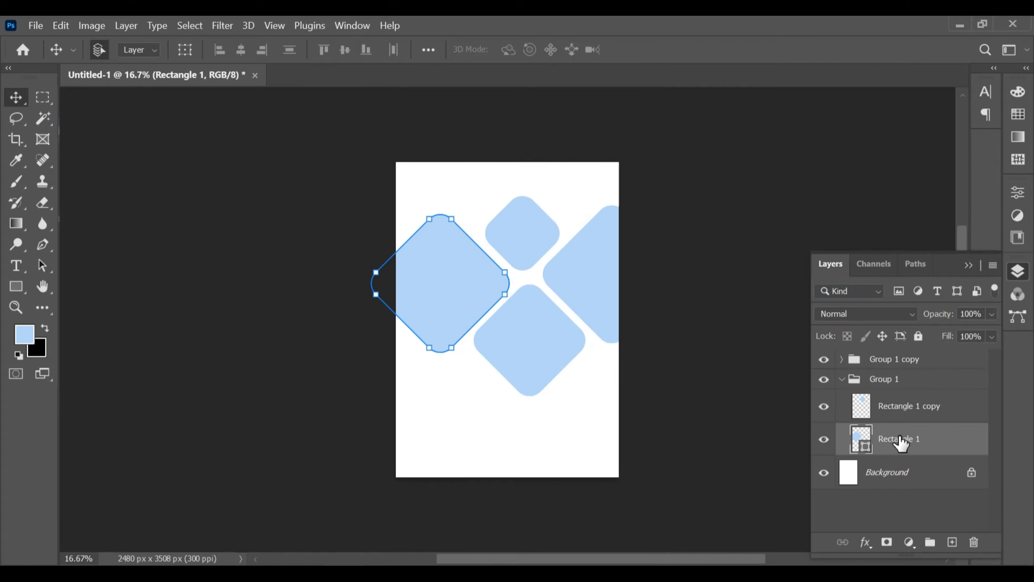
right_click(900, 440)
left_click(748, 291)
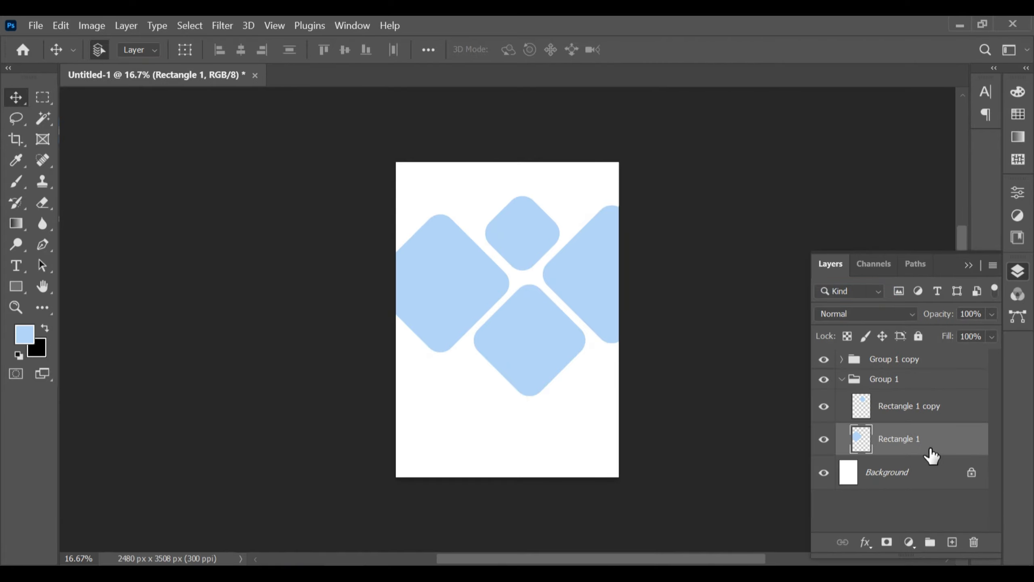
left_click(841, 380)
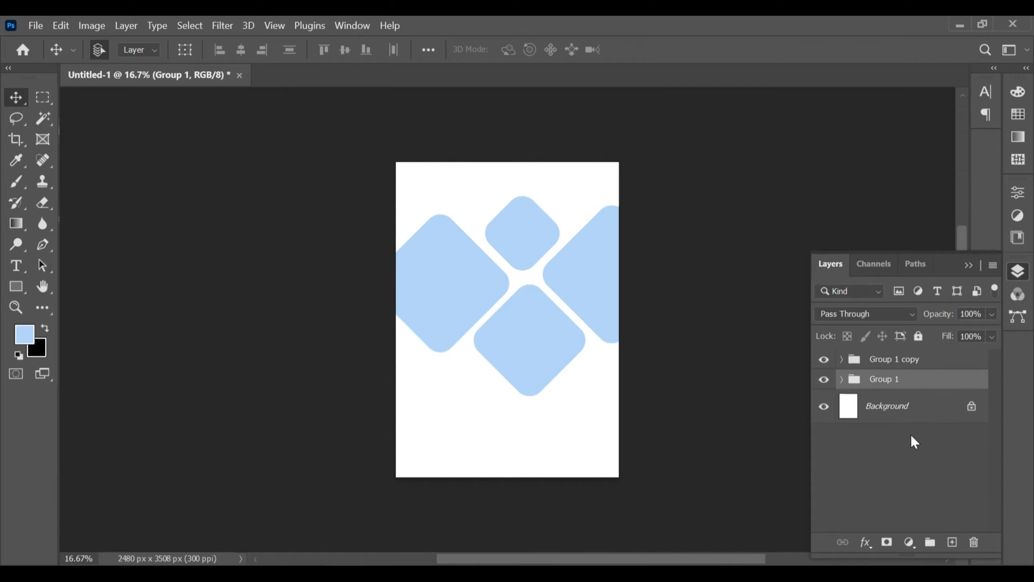
Combine Group 1 and Group 1 copy into one new group
left_click(902, 359, "shift")
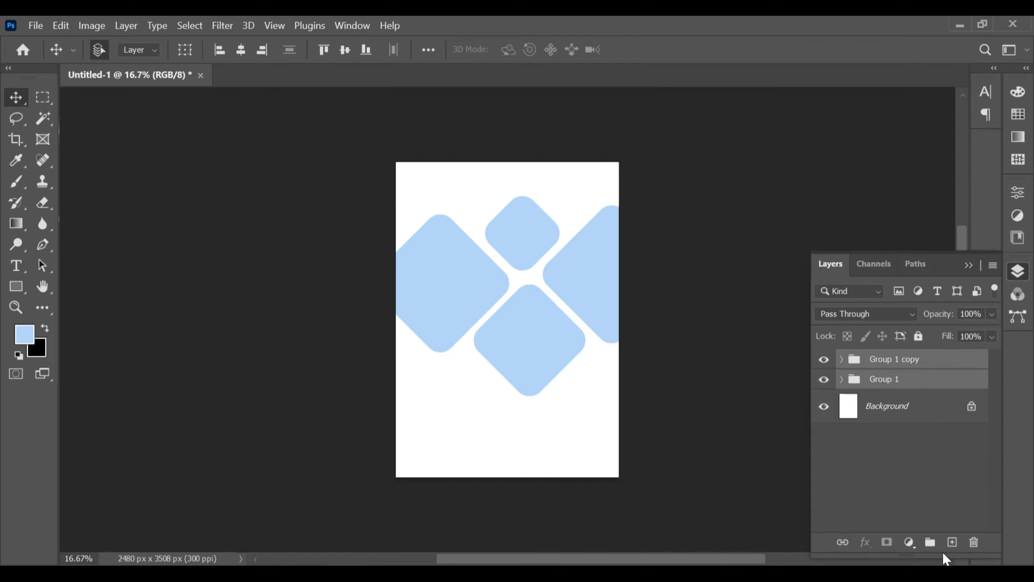
left_click(930, 542)
key("ctrl")
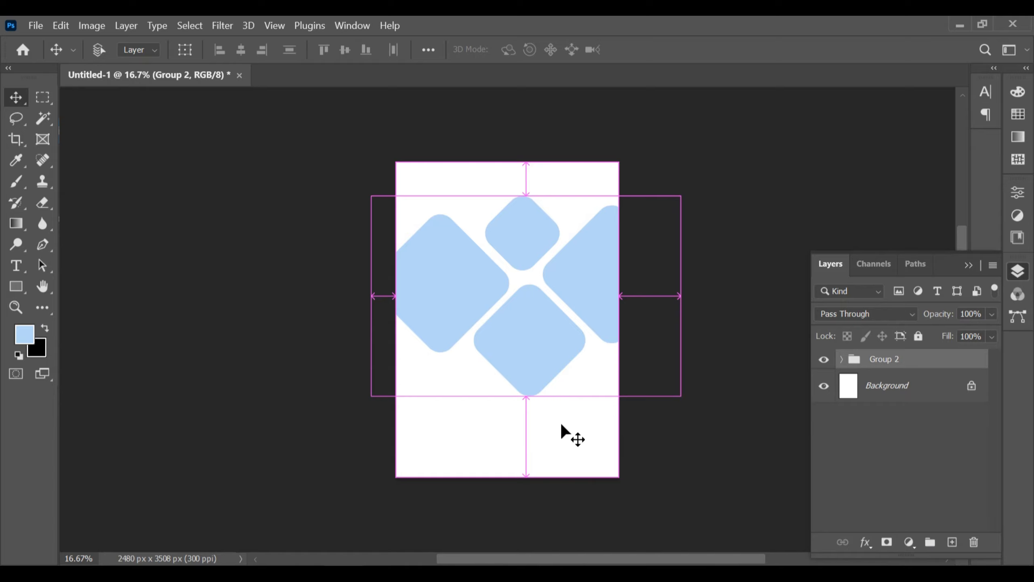
Scale the combined diamond group to about 91.5% and move it up near the page's upper edge
key("ctrl+t")
left_click_drag(679, 196, 668, 203)
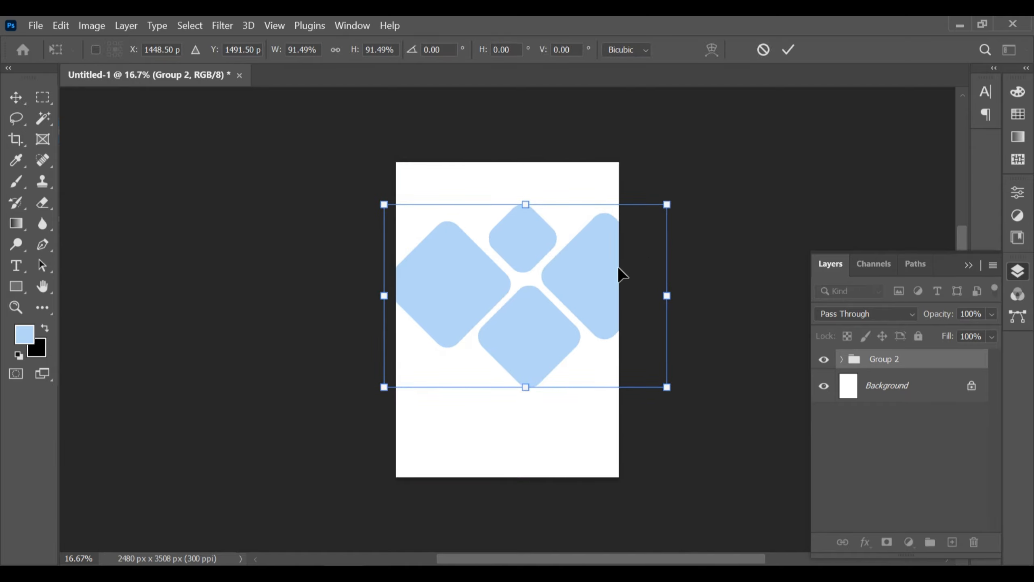
left_click_drag(604, 268, 604, 243)
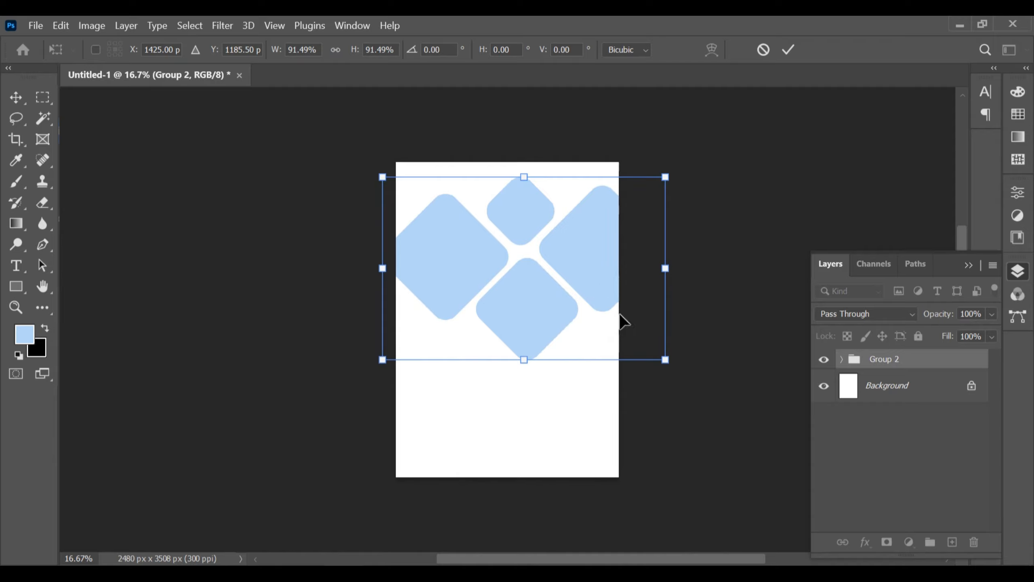
key("Return")
Nudge the whole Group 2 down by about 100 px and deselect it
left_click(596, 286)
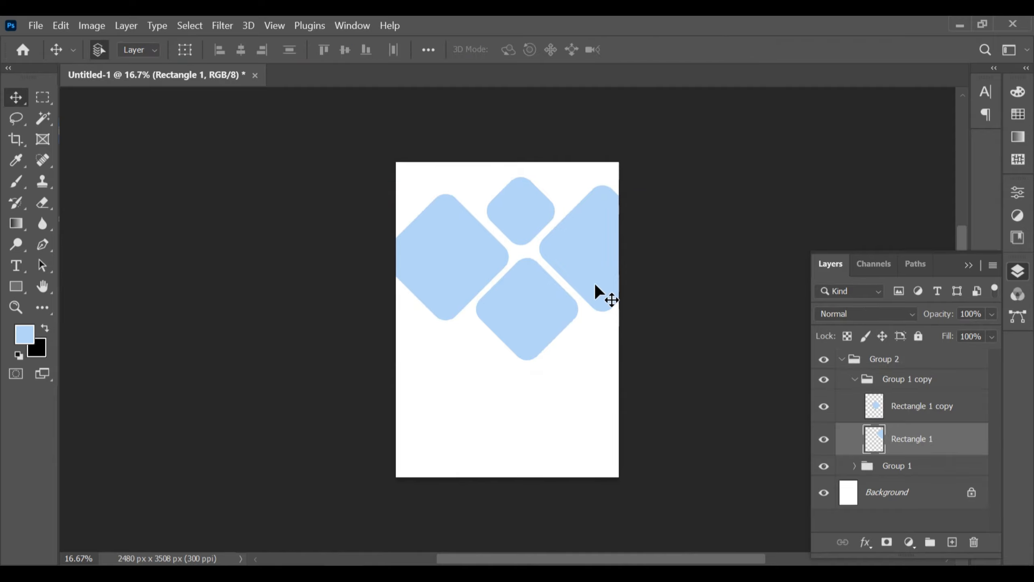
left_click(841, 358)
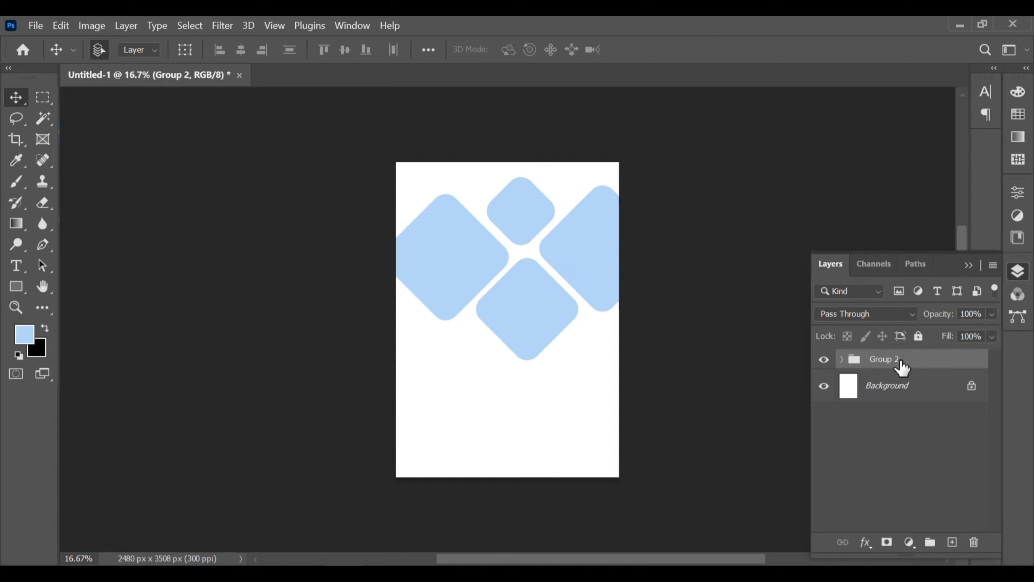
key("shift+Down")
key("shift+Down")
key("shift+Down")
key("shift+Down")
key("shift+Down")
key("shift+Down")
key("shift+Down")
key("shift+Down")
key("shift+Down")
key("shift+Down")
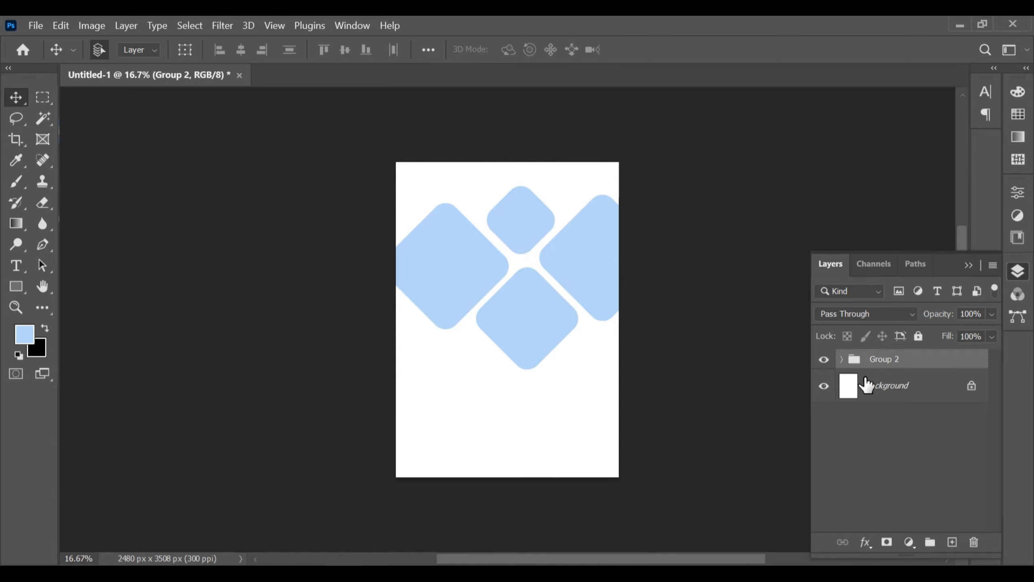
left_click(897, 456)
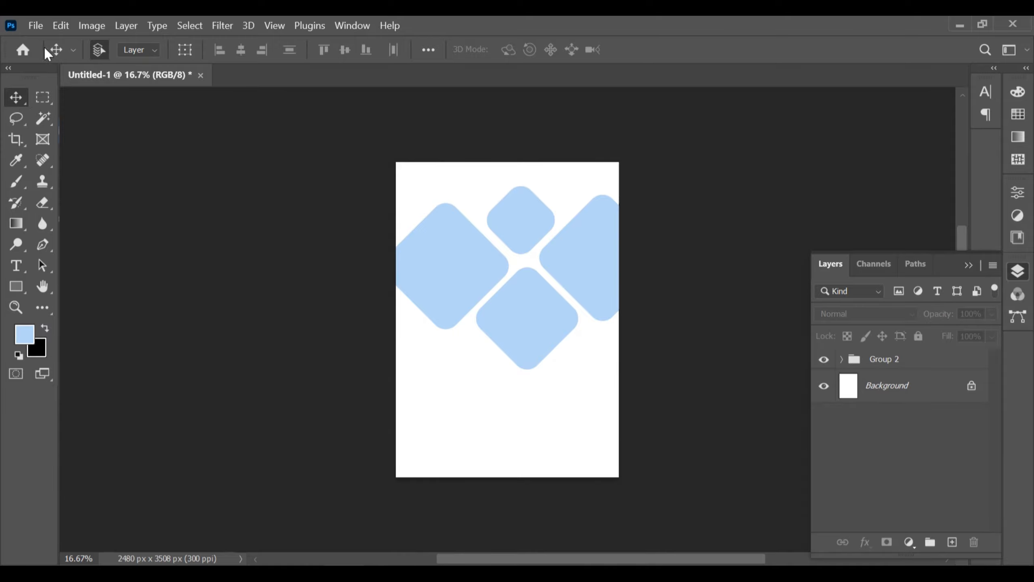
Place the building photo 95734 from the 20.07 folder as an embedded image
left_click(35, 26)
left_click(107, 316)
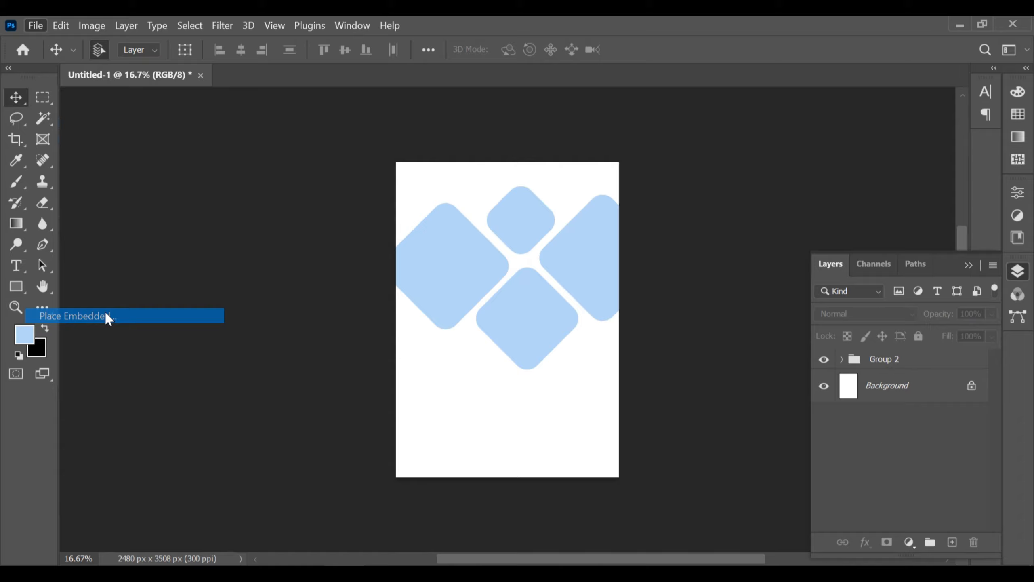
left_click(198, 161)
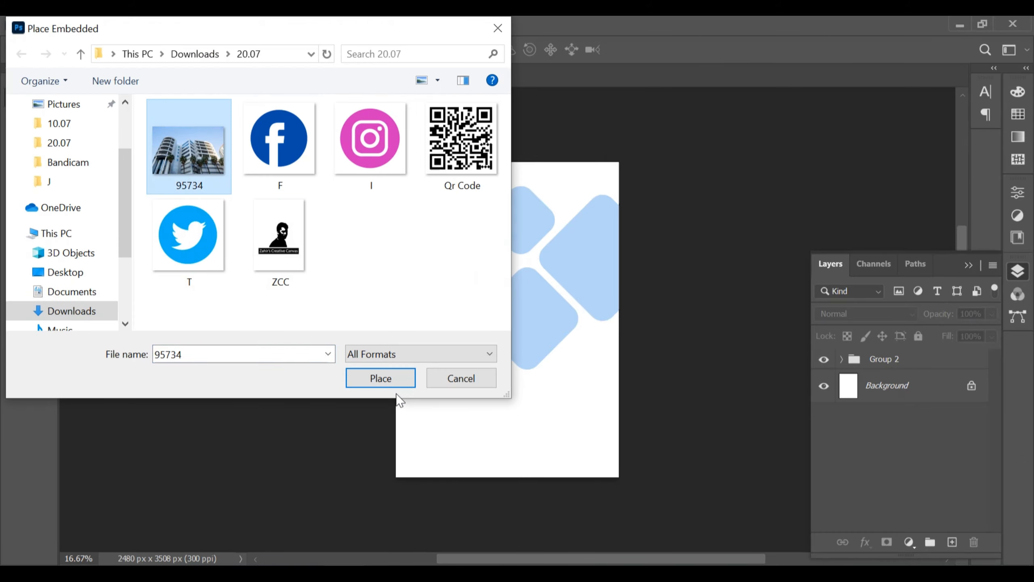
left_click(386, 378)
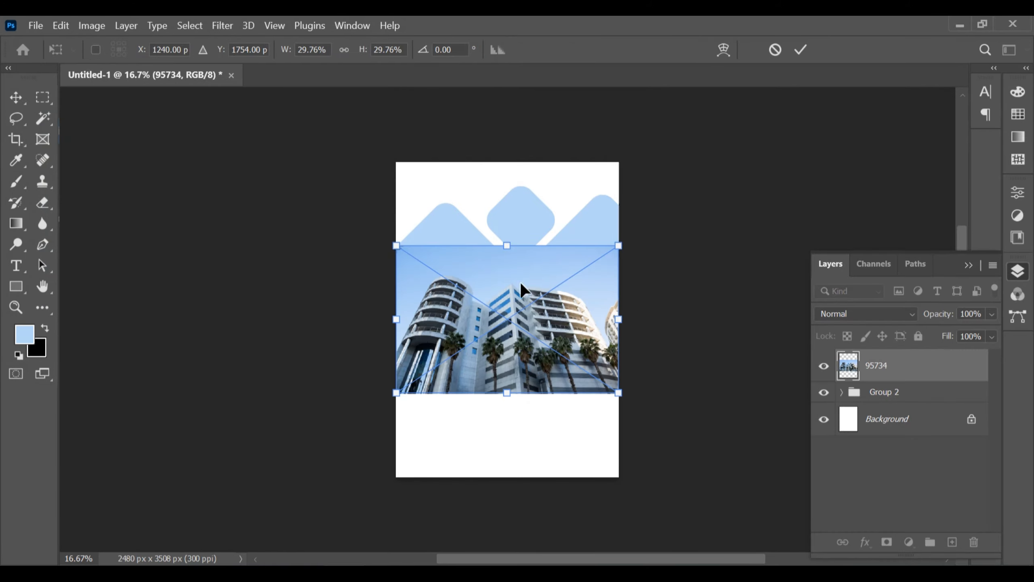
Position the photo over all four diamonds, scaled to about 45.6%, and clip it to Group 2
left_click_drag(521, 285, 522, 206)
left_click_drag(508, 311, 548, 318)
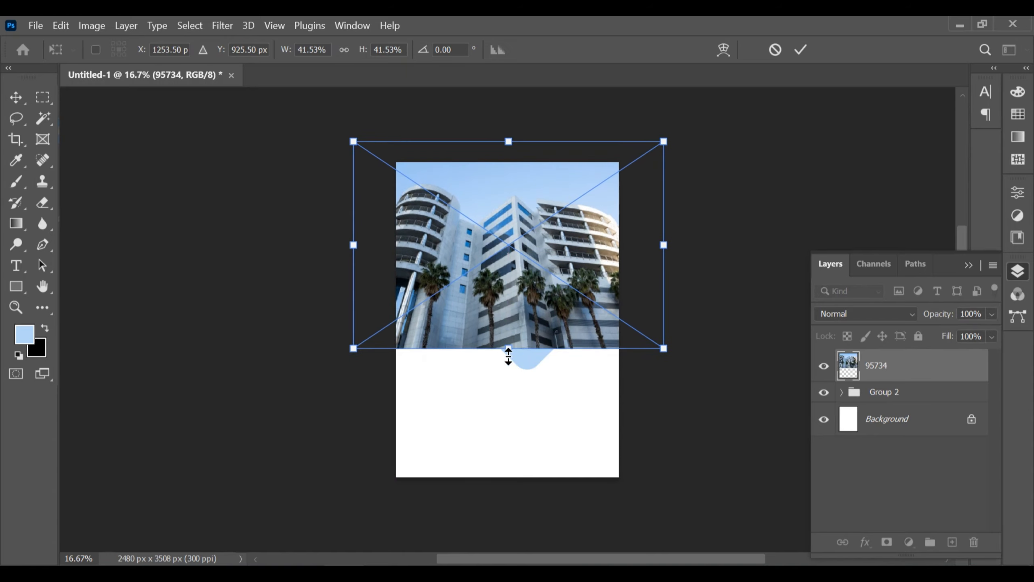
left_click_drag(508, 348, 510, 369)
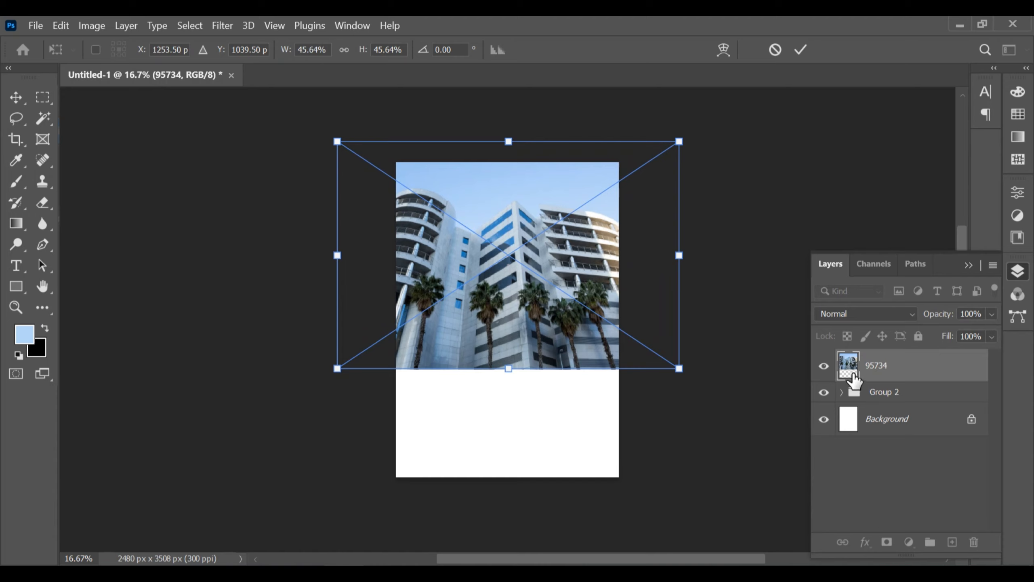
key("Return")
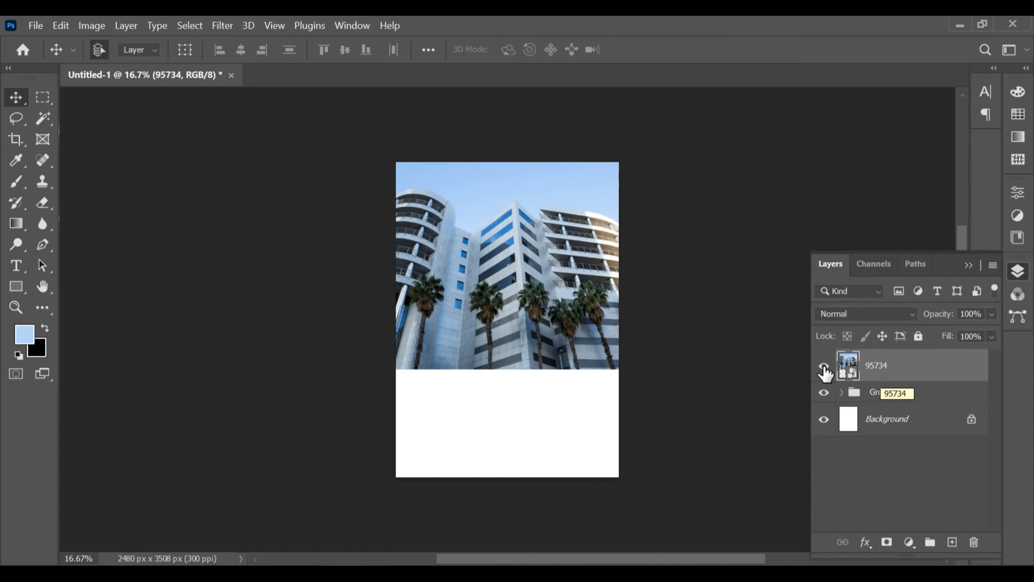
right_click(868, 375)
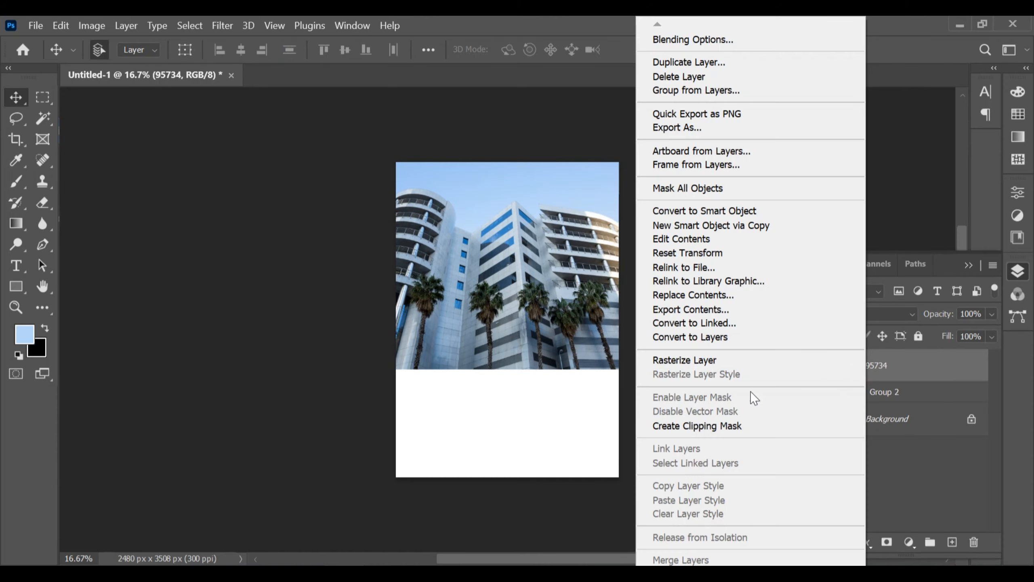
left_click(737, 425)
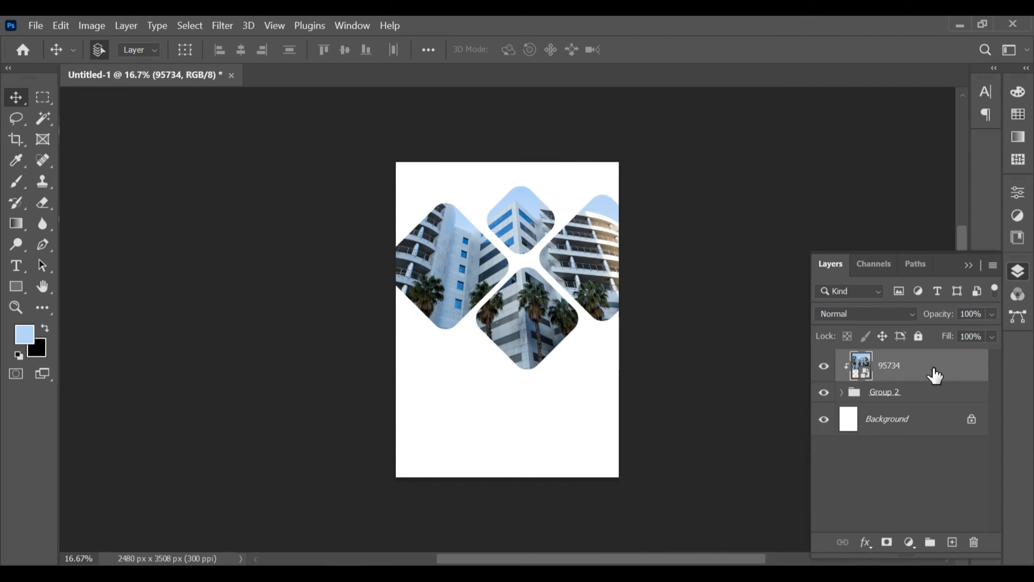
Duplicate the lower diamond's layer, Rectangle 1 copy, and move the duplicate above the photo in the layer stack
left_click(880, 394)
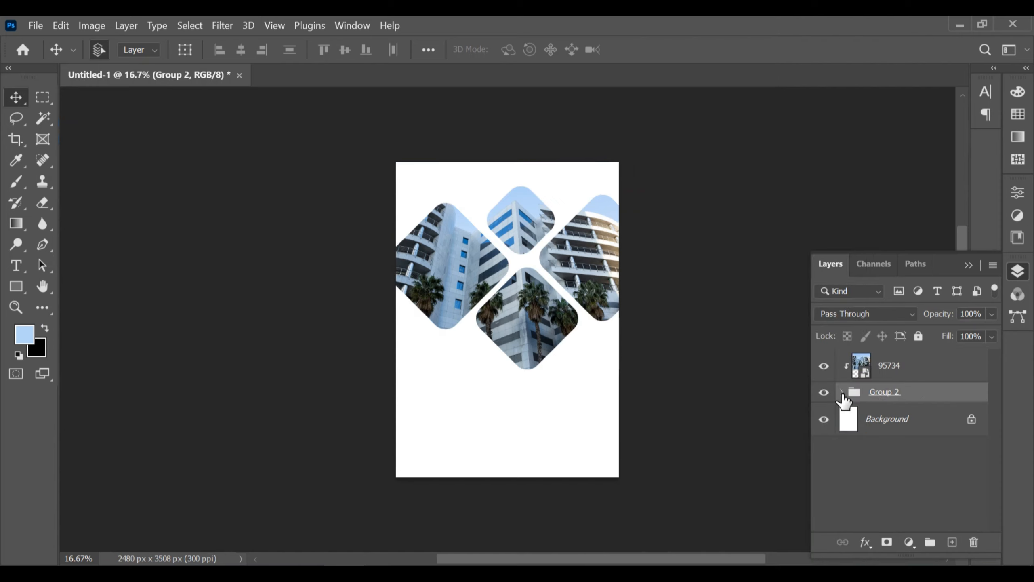
left_click(840, 391)
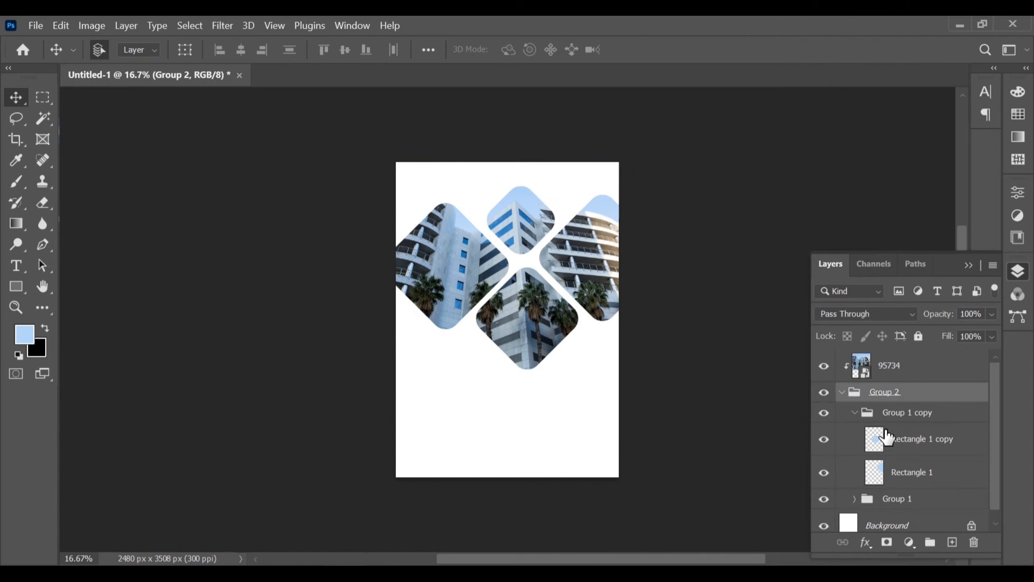
left_click(926, 441)
right_click(924, 440)
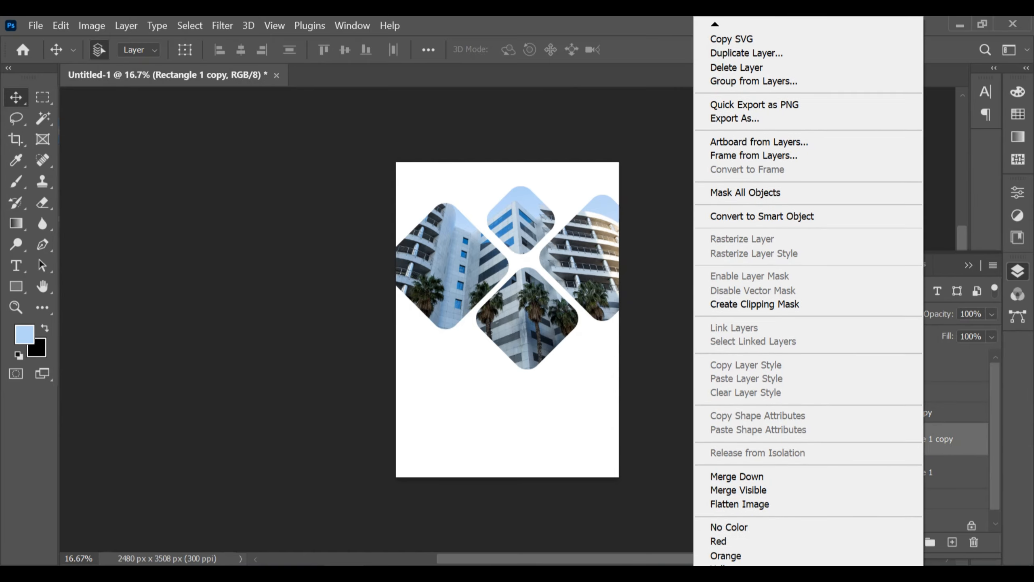
left_click(940, 441)
left_click_drag(936, 447, 951, 542)
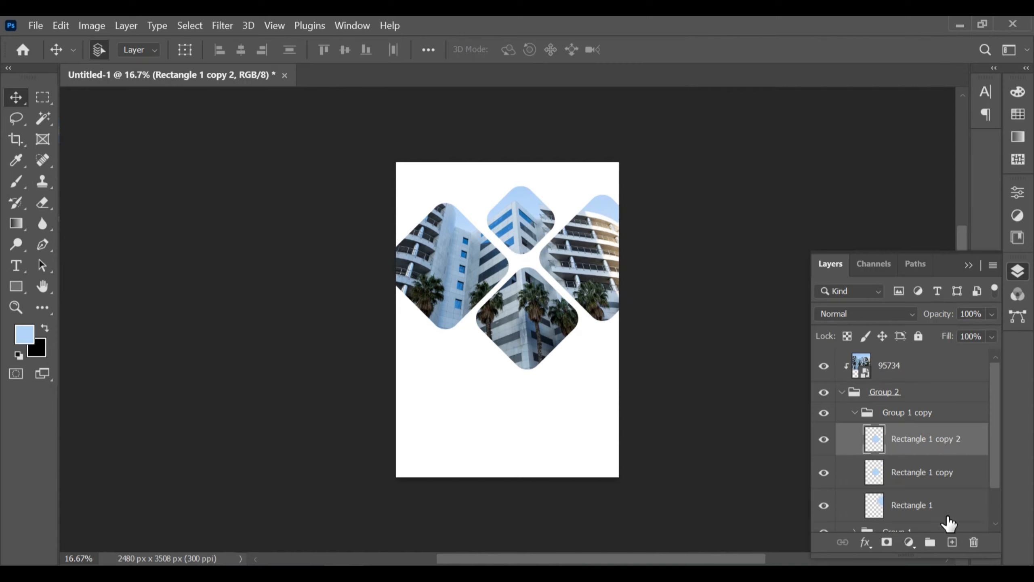
left_click_drag(933, 447, 935, 360)
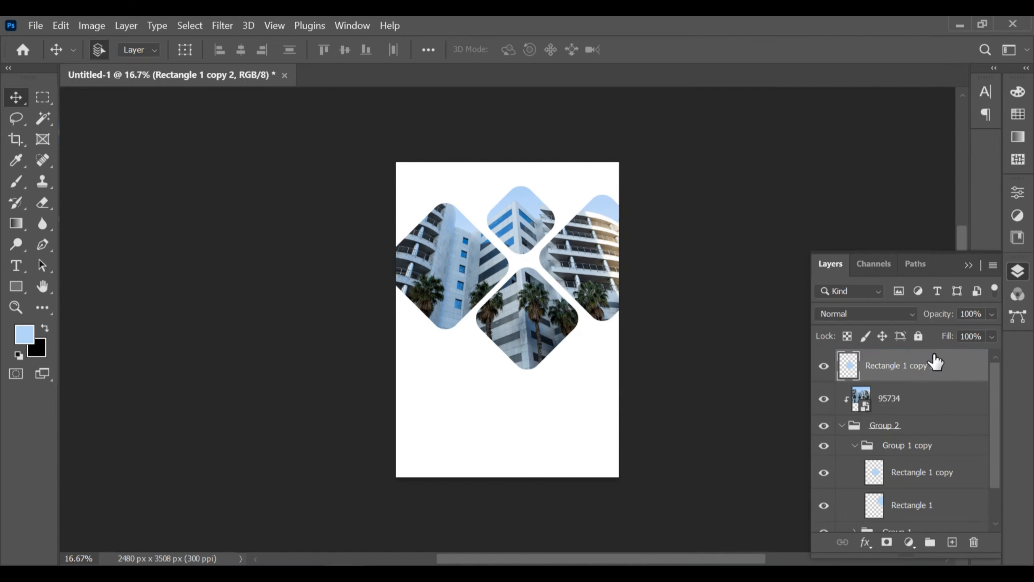
Move the duplicated light-blue diamond up to the top of the page, over the upper photo diamond
left_click_drag(558, 353, 484, 540)
key("ctrl+plus")
key("ctrl+plus")
left_click_drag(468, 359, 436, 321)
Scale the duplicated diamond down to a small accent and place it above the gap between the left and upper photo diamonds
key("ctrl+t")
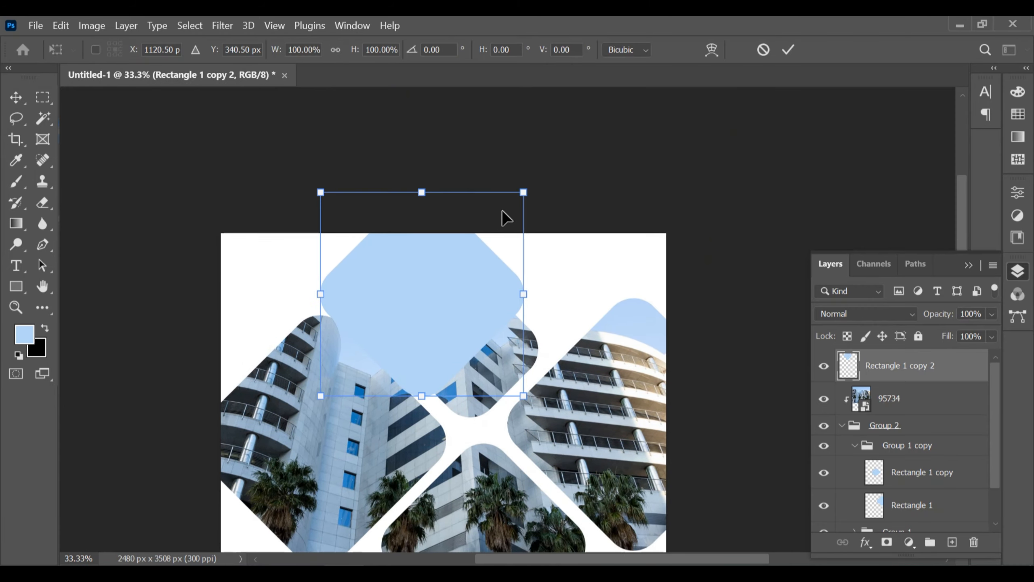
left_click_drag(522, 192, 482, 236)
left_click_drag(417, 286, 398, 276)
left_click_drag(445, 222, 405, 262)
left_click_drag(375, 304, 399, 291)
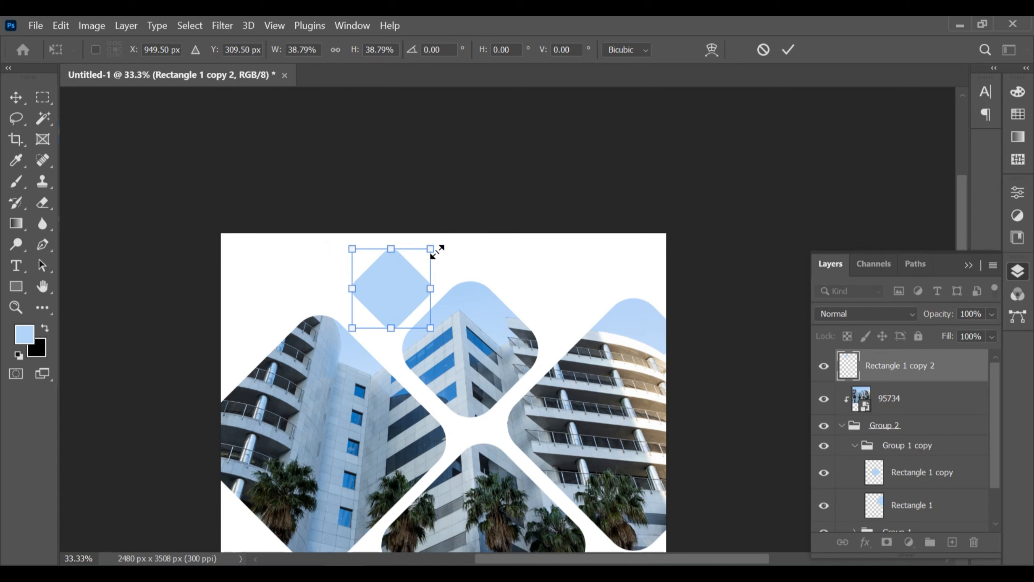
left_click_drag(429, 251, 433, 281)
key("Return")
Add a smaller copy diagonally above the small diamond and shift both into line along the upper photo diamond's left edge
key("ctrl+t")
key("Return")
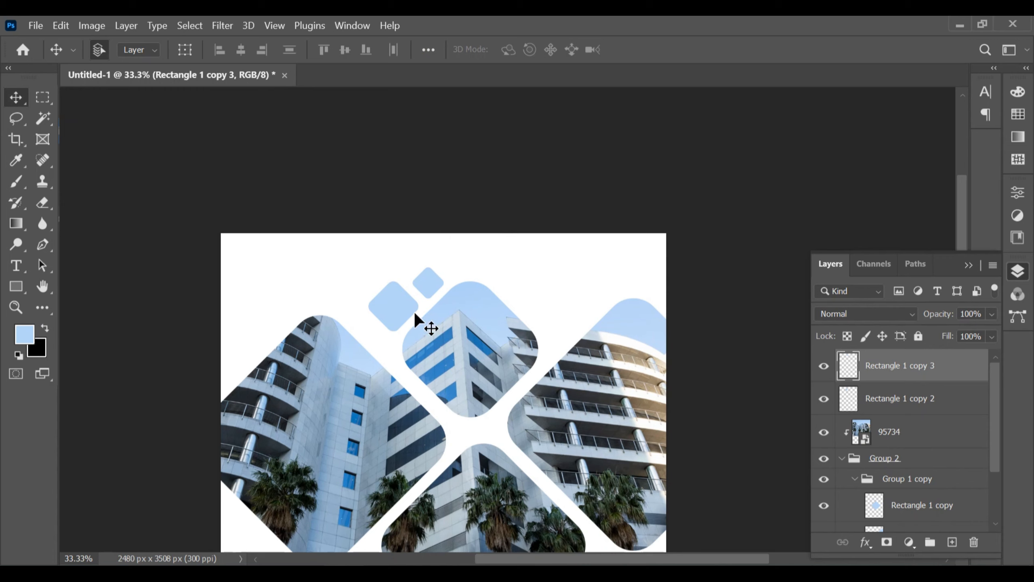
left_click(390, 306)
left_click_drag(390, 306, 378, 322)
left_click_drag(379, 322, 417, 295)
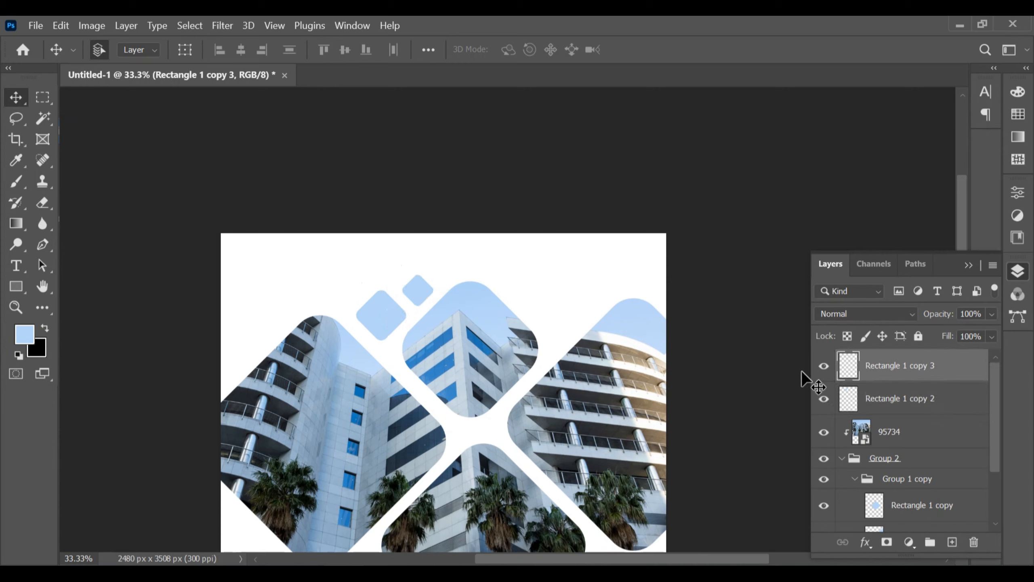
Select the two small diamond layers, Rectangle 1 copy 2 and copy 3, and scale them together to about 115%
left_click(384, 304)
left_click_drag(342, 270, 407, 299)
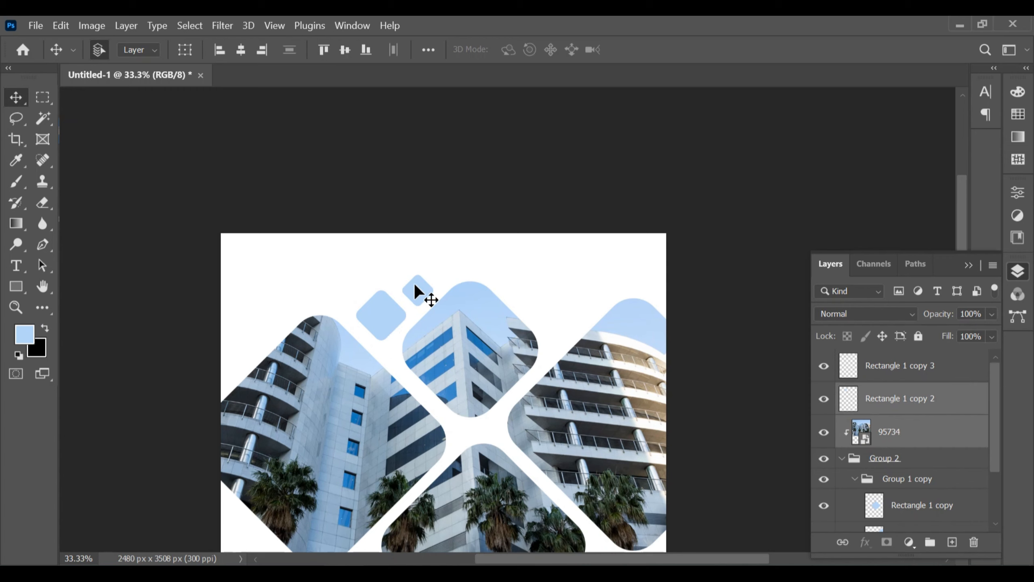
left_click(909, 365)
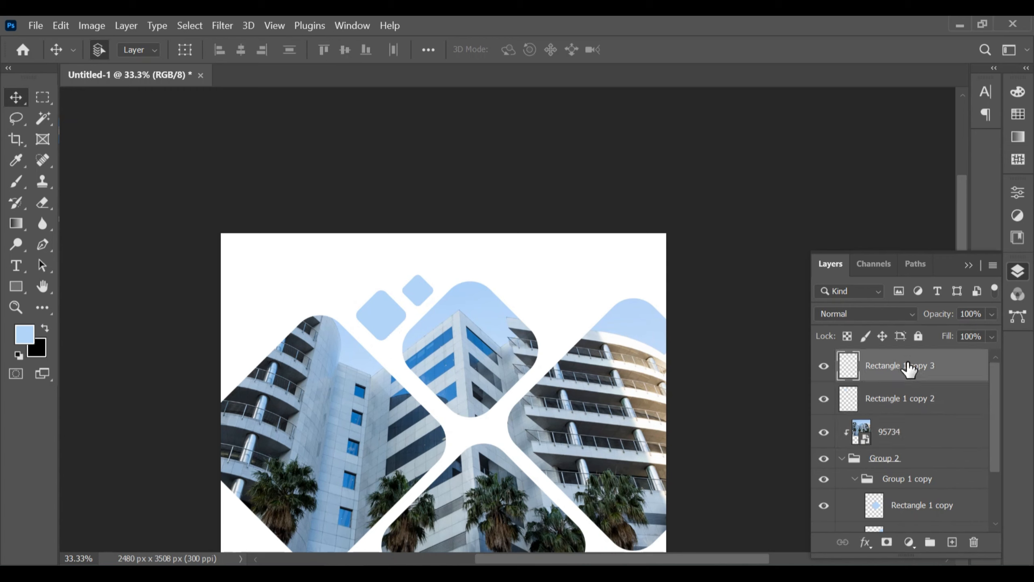
left_click(901, 398, "ctrl")
key("ctrl+t")
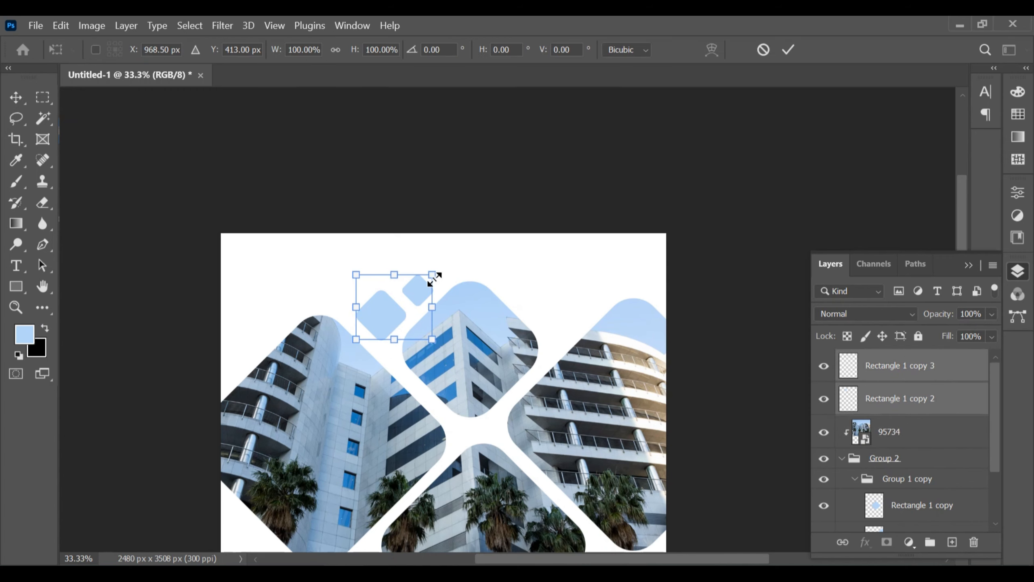
left_click_drag(431, 273, 436, 260)
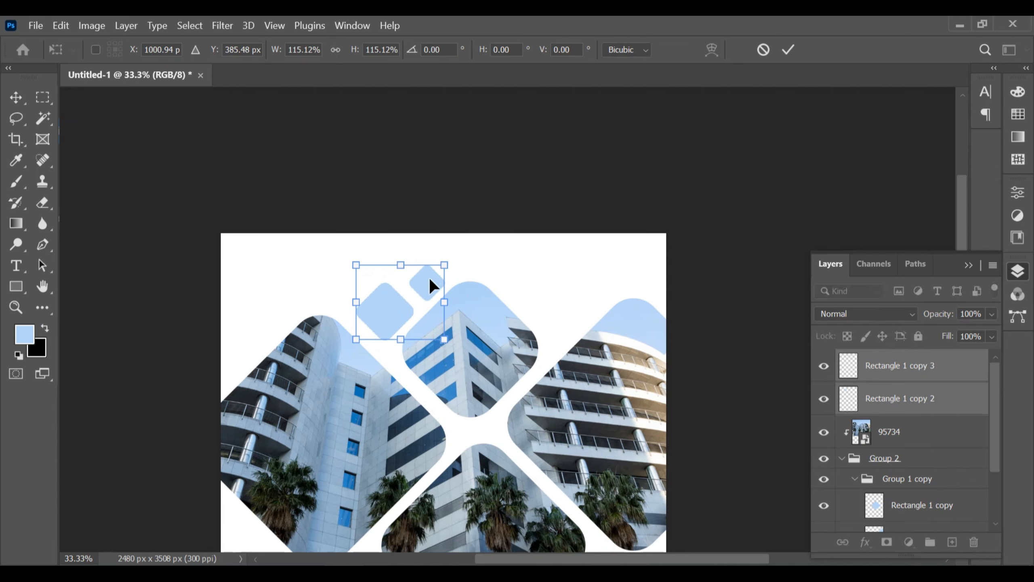
Nudge the two small diamonds left and up to X 992 px, Y 361.5 px and apply the transform
key("Left")
key("Left")
key("Up")
key("Up")
key("Up")
key("Up")
key("Up")
key("Up")
key("Up")
key("Up")
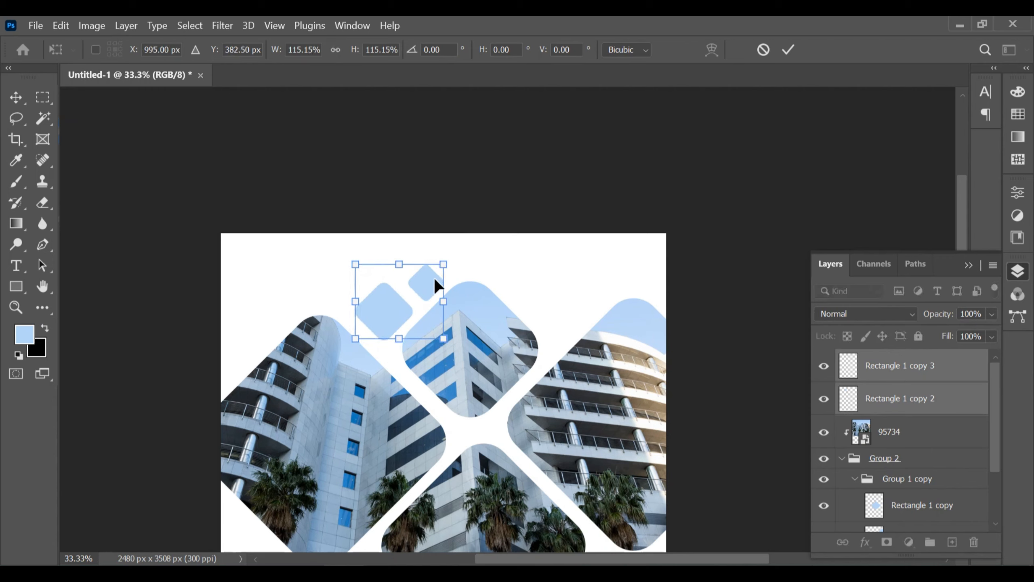
key("Left")
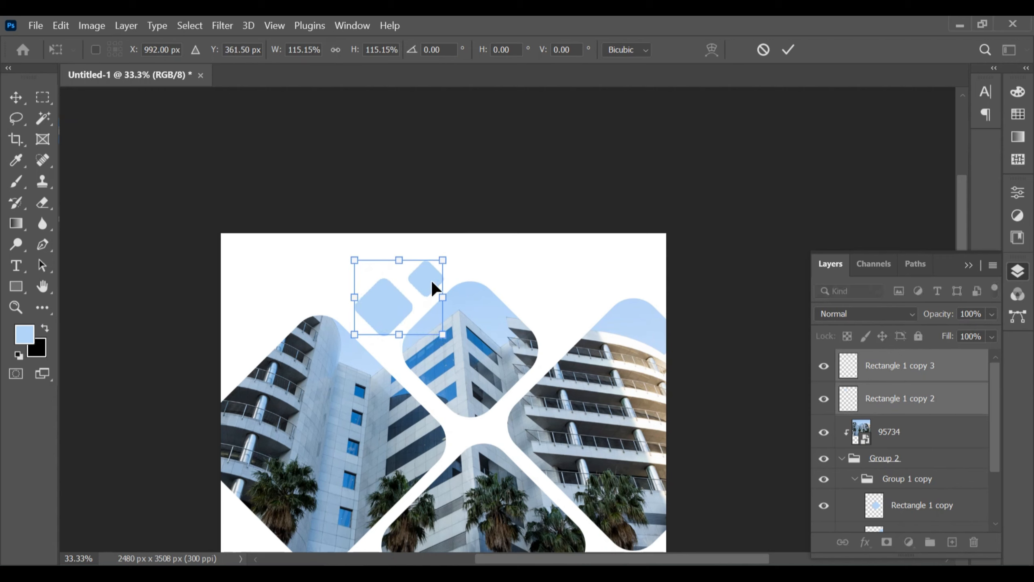
key("Return")
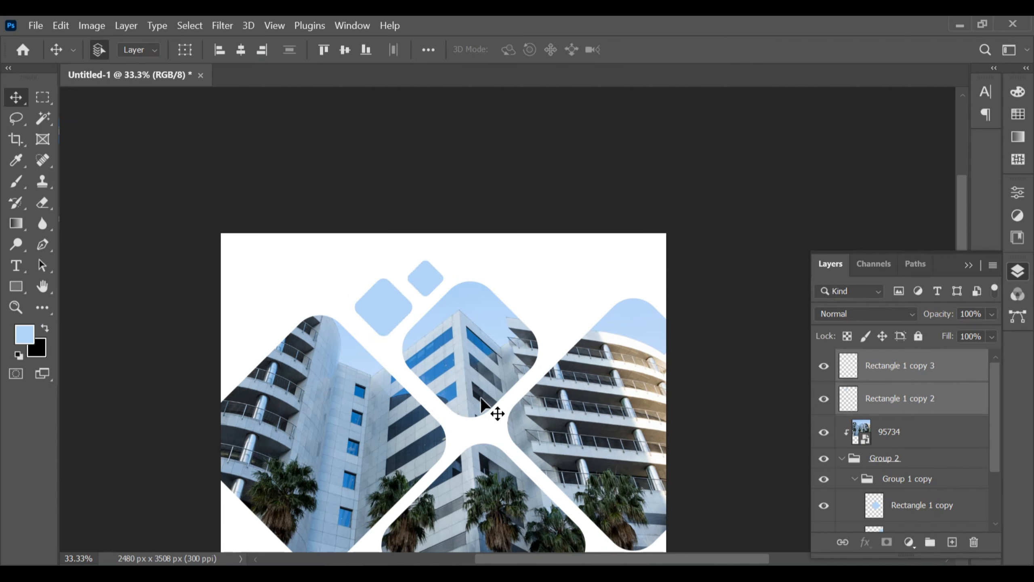
Fill the smaller accent diamond, Rectangle 1 copy 3, with the darker blue sampled from the building's windows and clear the selection
left_click(890, 371)
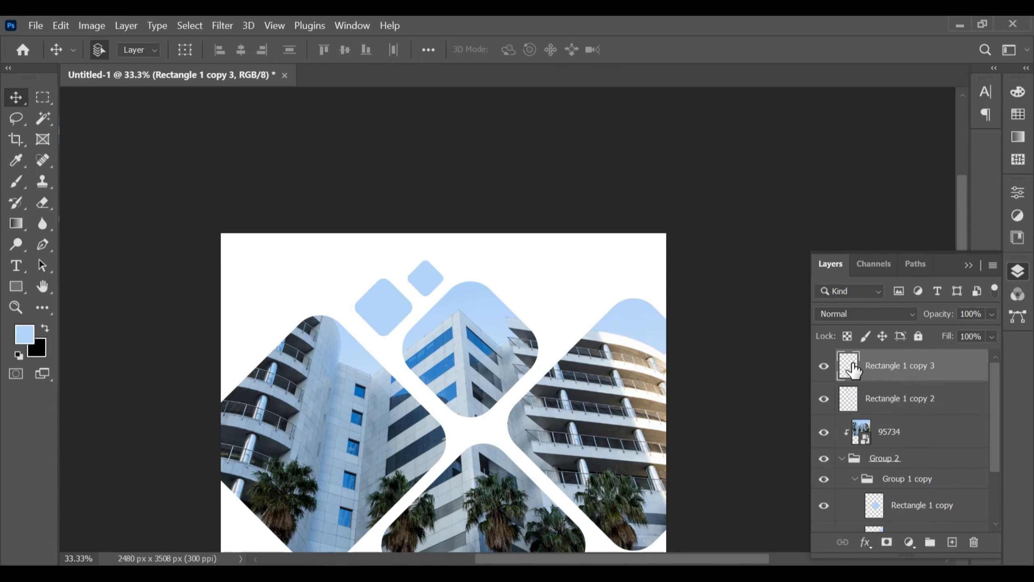
left_click(847, 365, "ctrl")
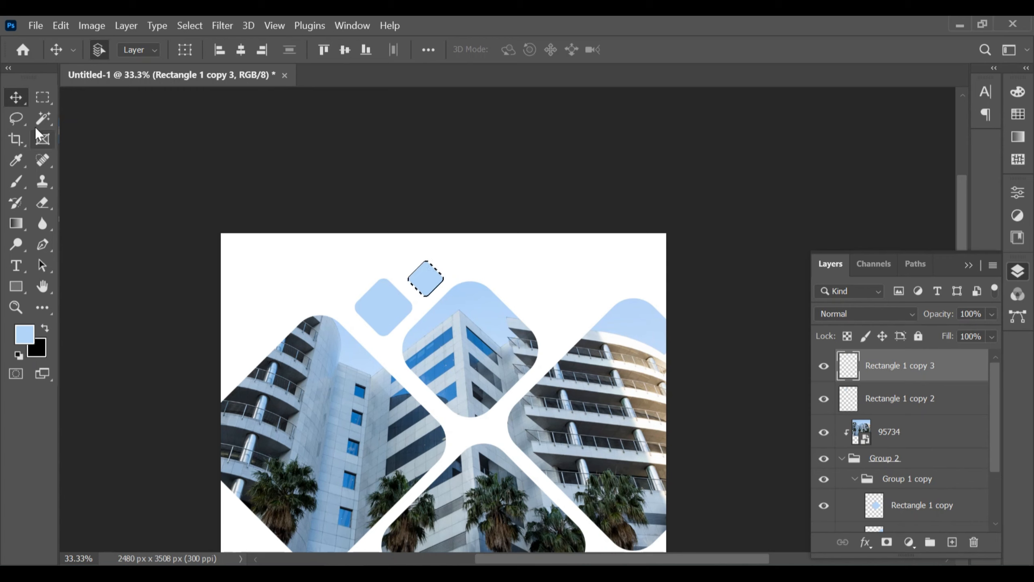
left_click(19, 157)
left_click(445, 341)
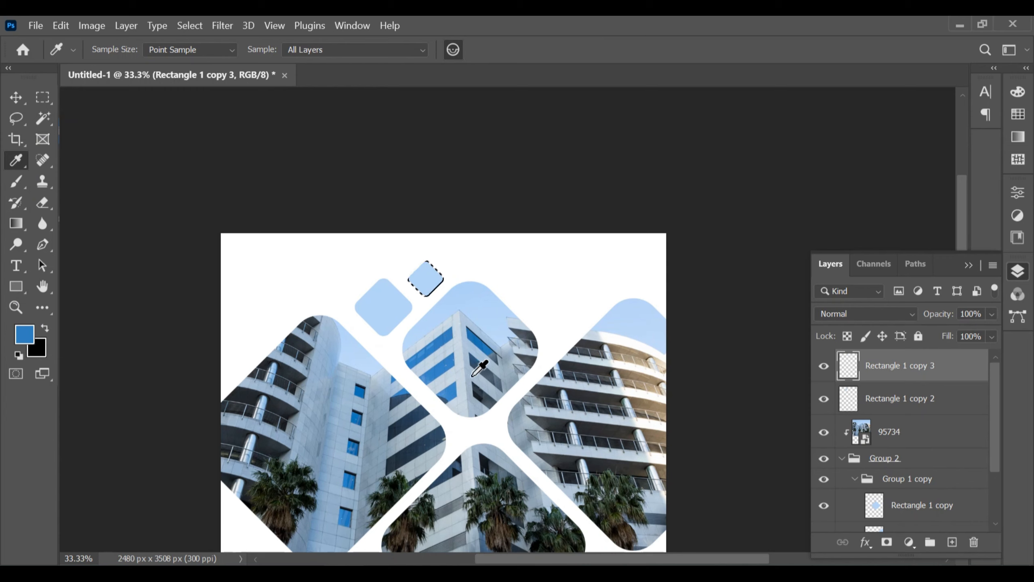
key("alt+BackSpace")
left_click(16, 96)
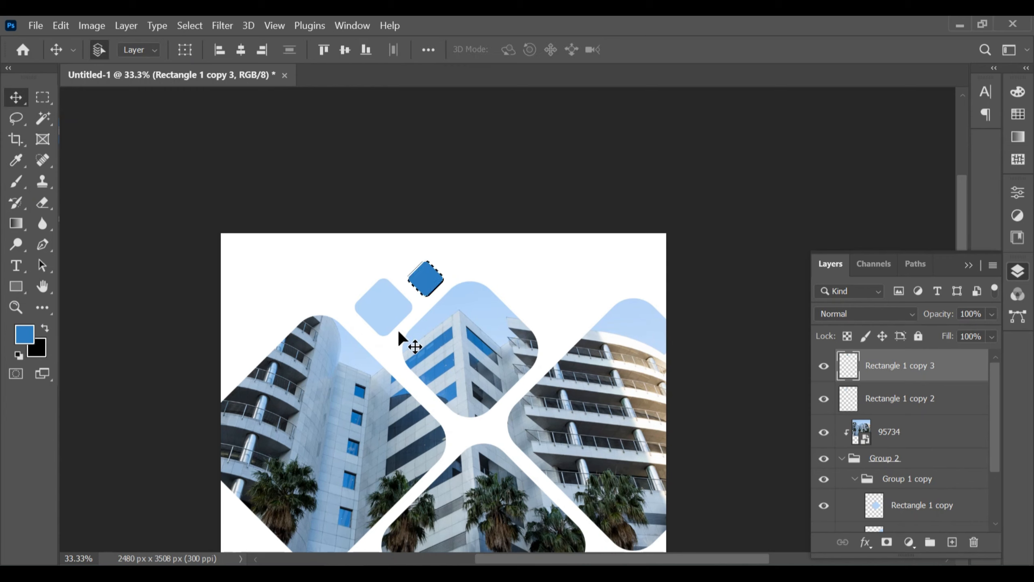
key("ctrl+d")
Duplicate both small accent diamonds and place the copies above the gap between the upper and right photo diamonds
left_click(392, 317, "ctrl")
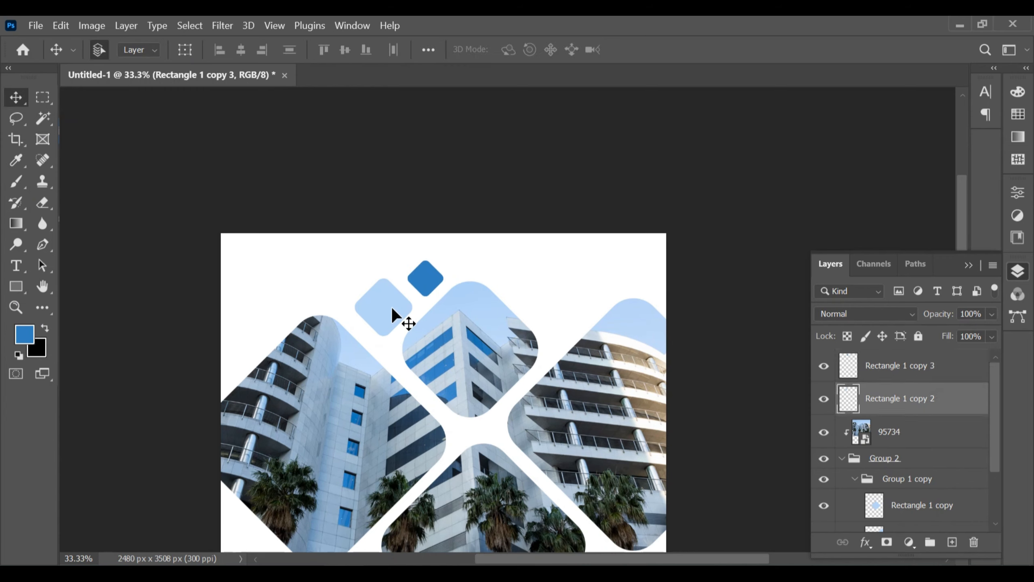
left_click(907, 362, "shift")
left_click_drag(381, 299, 555, 294)
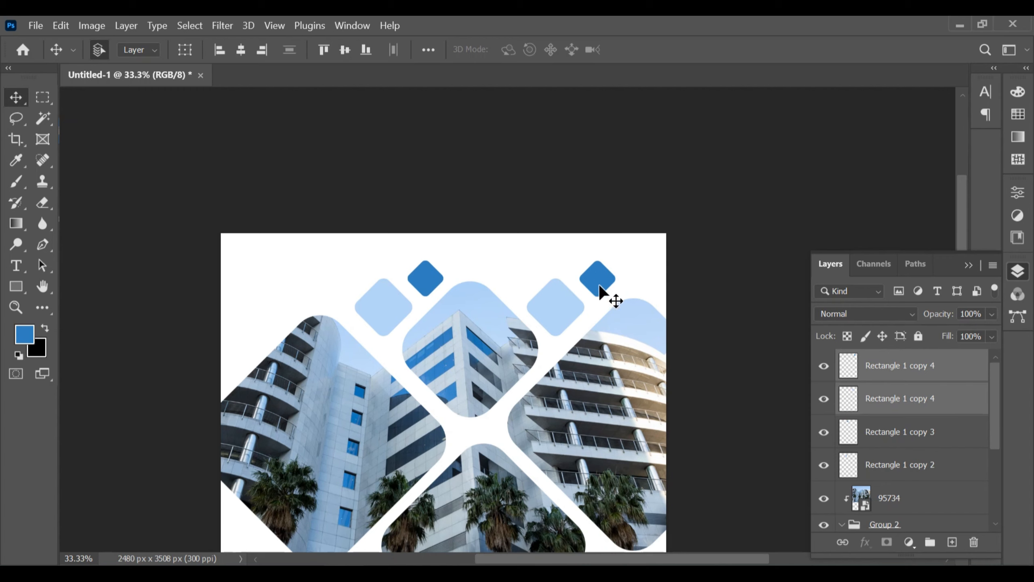
Swap the colours in the right-hand accent pair by filling the smaller diamond light blue and the larger one darker blue, sampled from the left pair
left_click(16, 167)
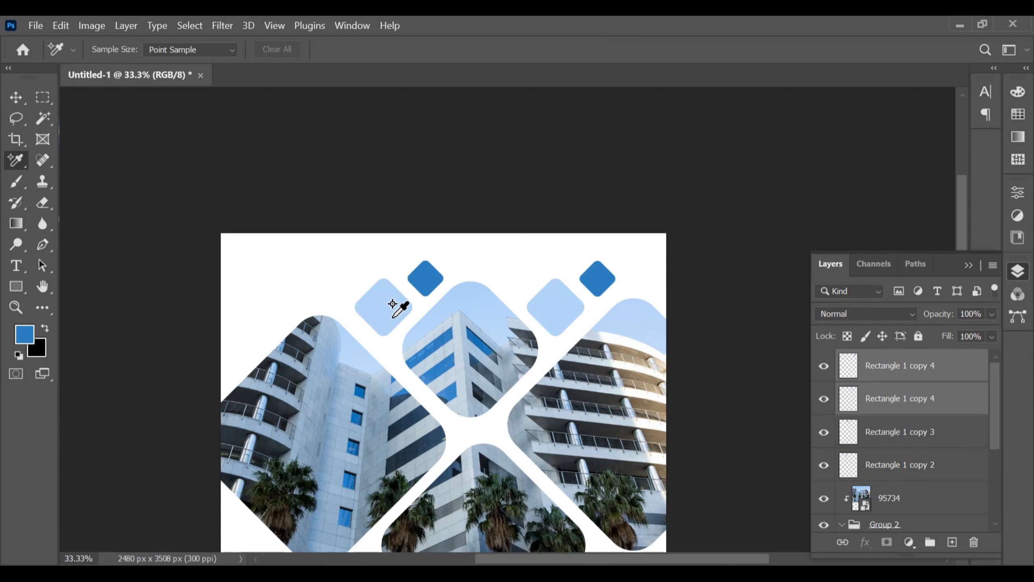
right_click(19, 161)
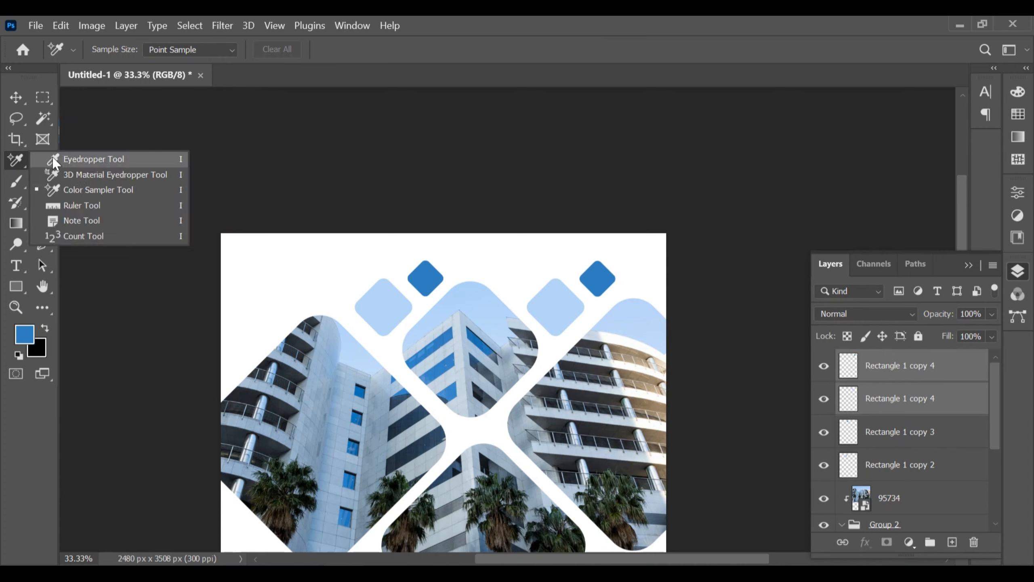
left_click(52, 159)
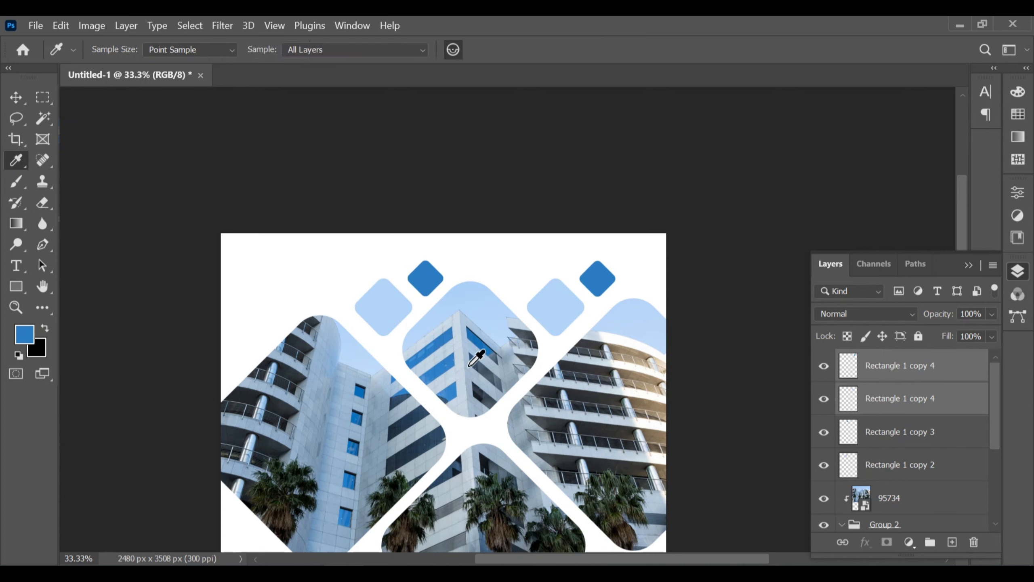
left_click(883, 371)
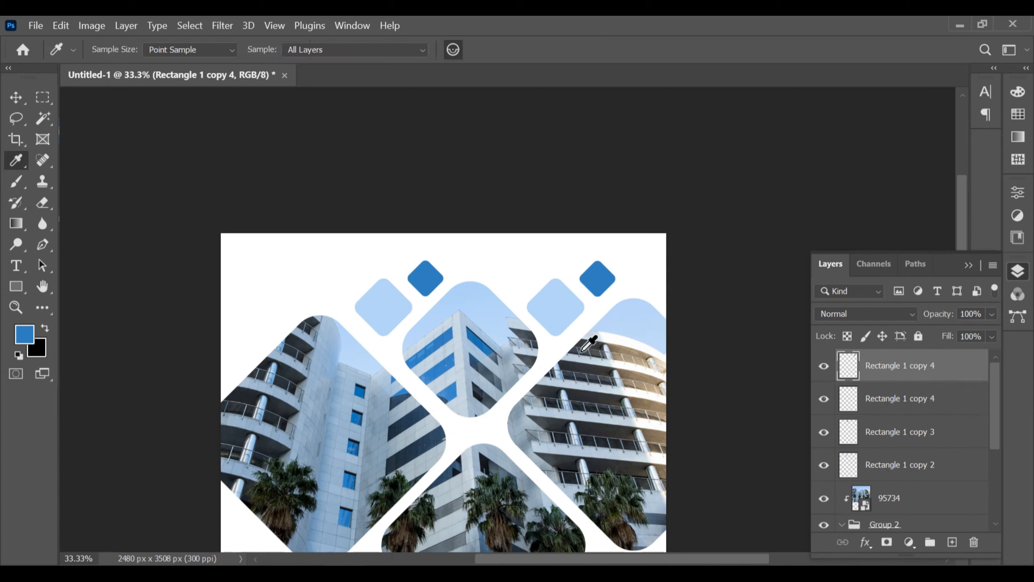
left_click(848, 365, "ctrl")
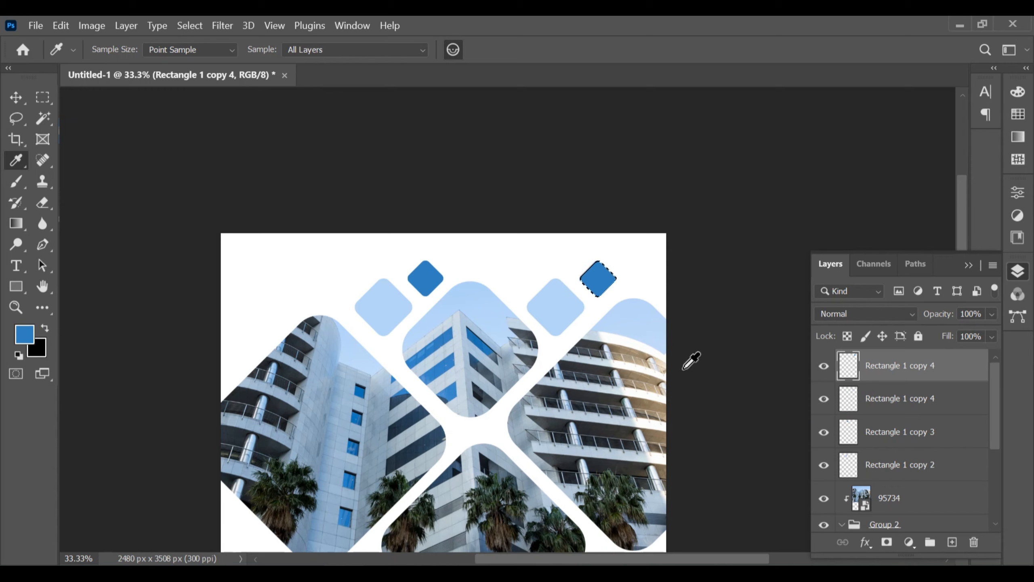
left_click(395, 302)
key("alt+BackSpace")
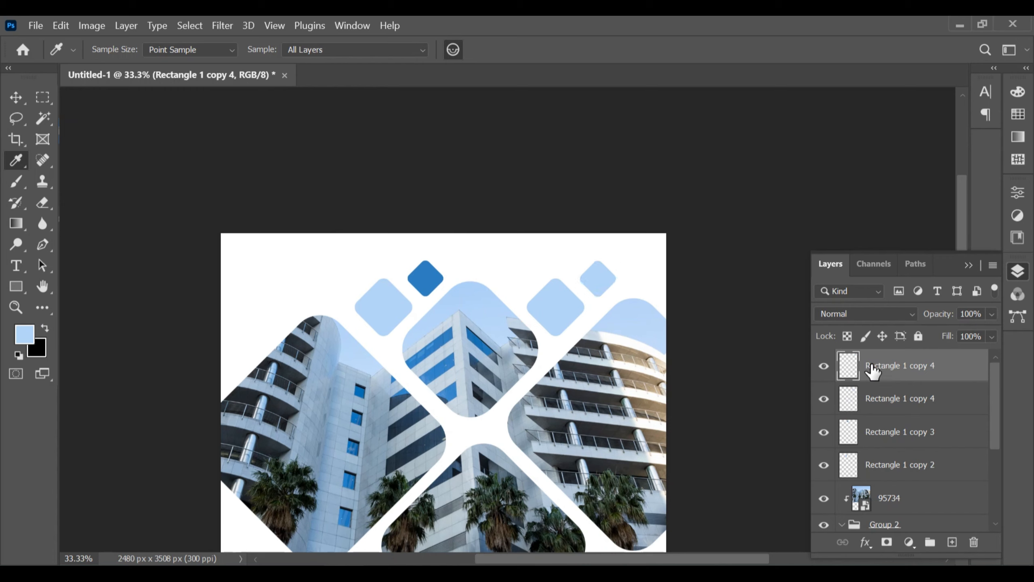
left_click(421, 276)
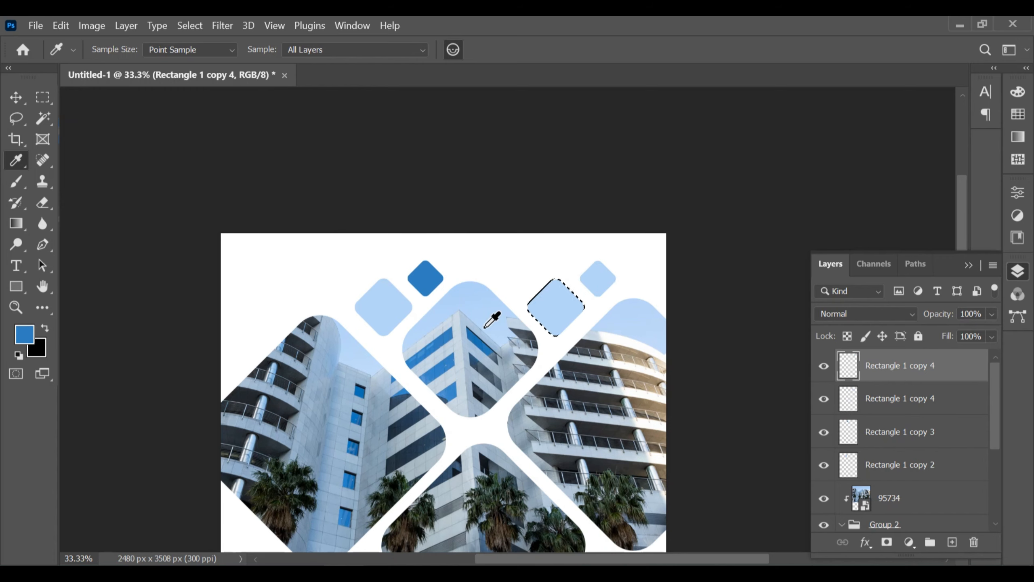
left_click(20, 100)
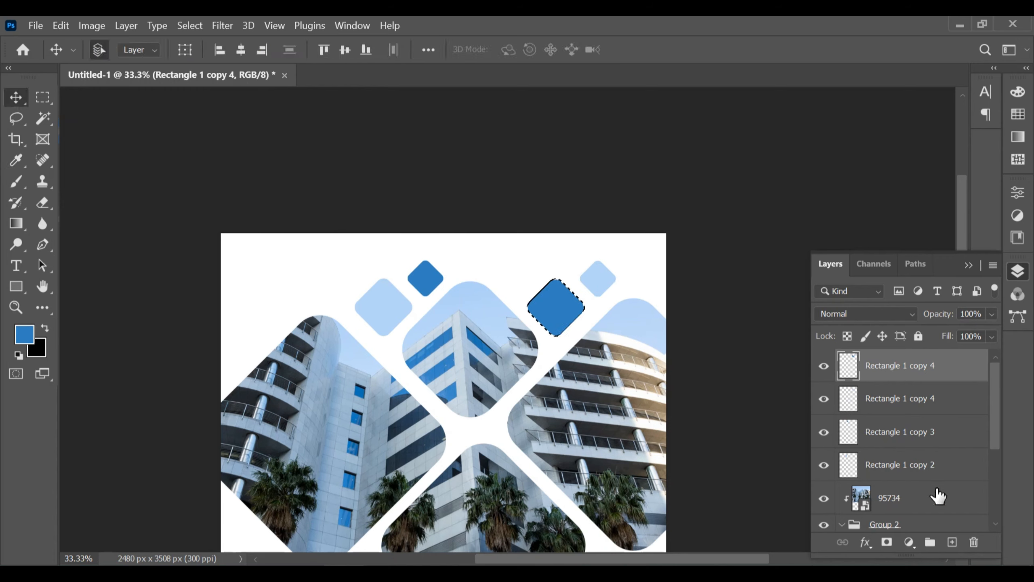
Group the four small accent diamond layers and collapse Group 2
left_click(914, 465, "shift")
left_click(913, 406, "ctrl")
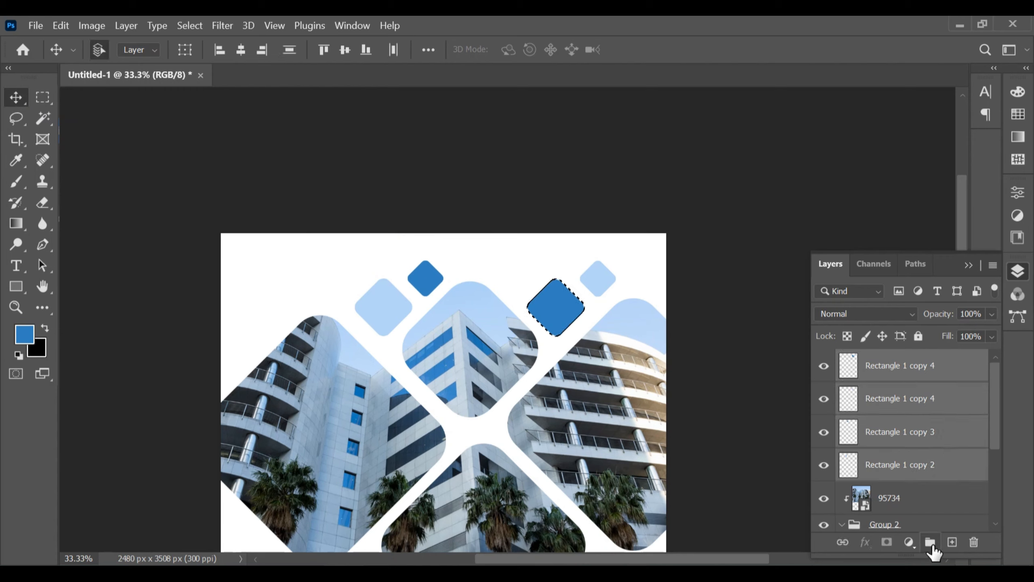
left_click(930, 542)
left_click(841, 413)
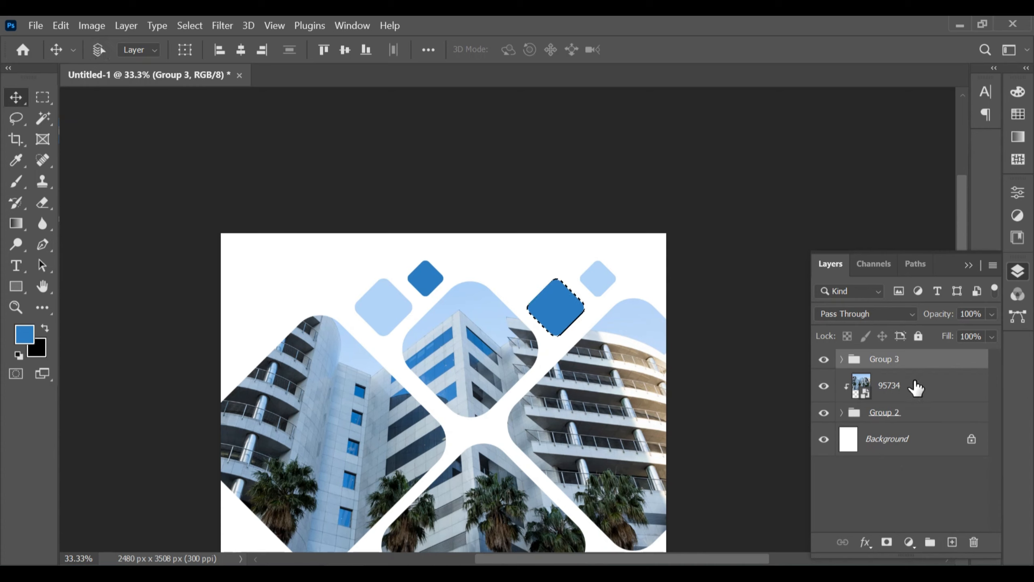
Group Group 3, the photo layer 95734 and Group 2 together, and duplicate the combined group
left_click(915, 389, "ctrl")
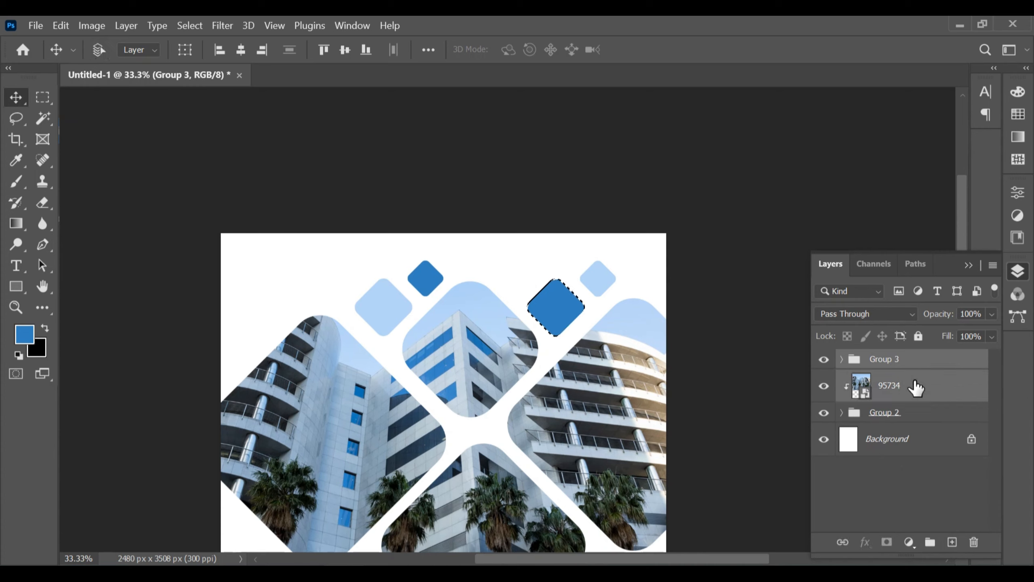
left_click(907, 411, "ctrl")
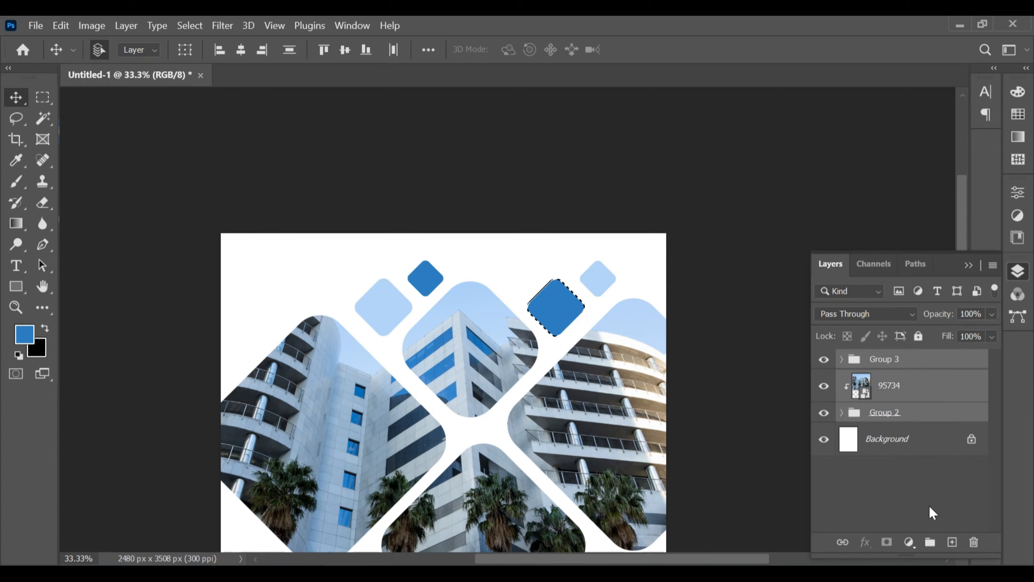
left_click(931, 542)
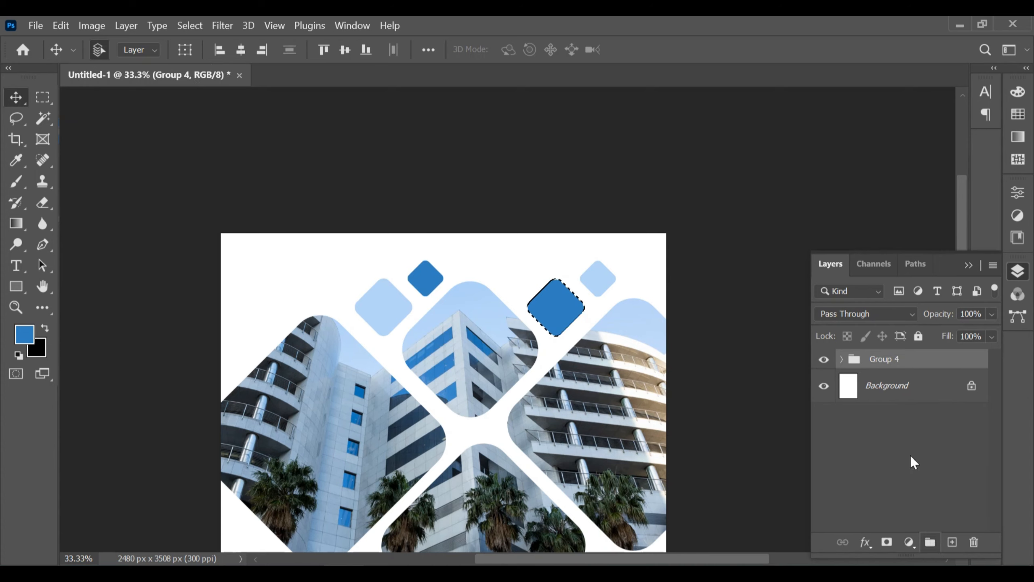
left_click_drag(895, 362, 952, 542)
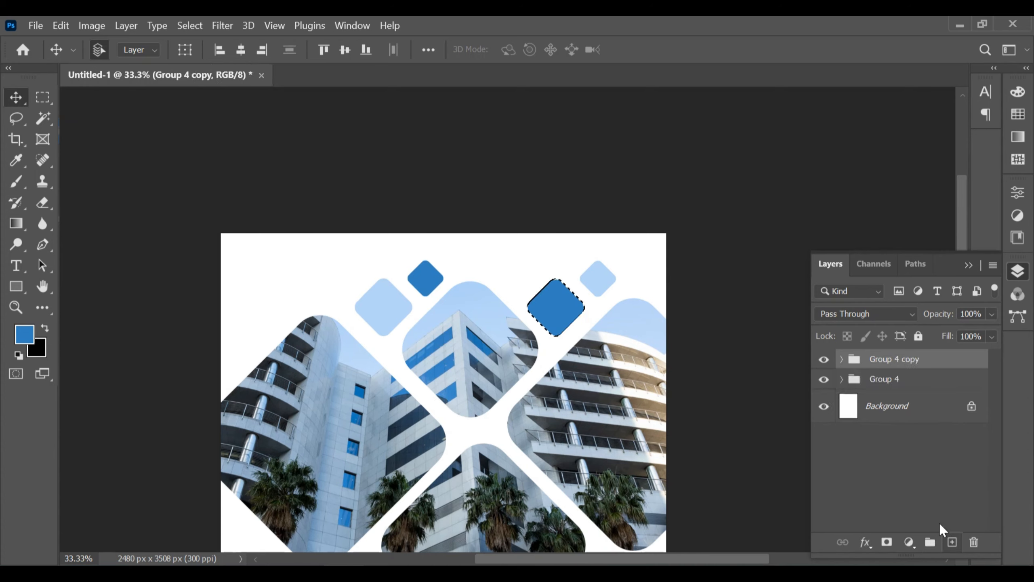
Add a 100 px black outside Stroke to Group 4 copy and collapse its effects list
scroll(899, 464, "down", 8)
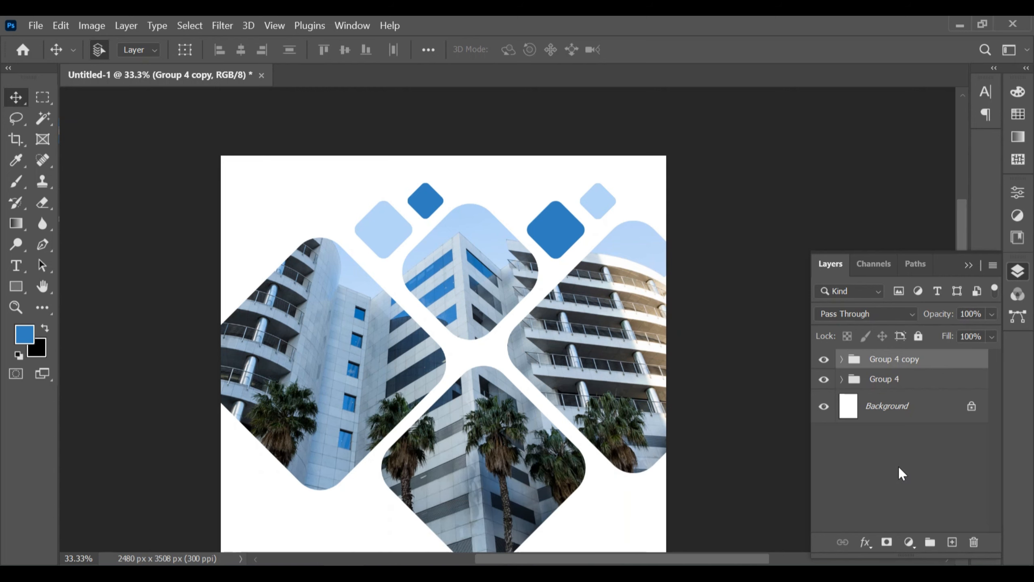
scroll(897, 451, "down", 1)
right_click(960, 361)
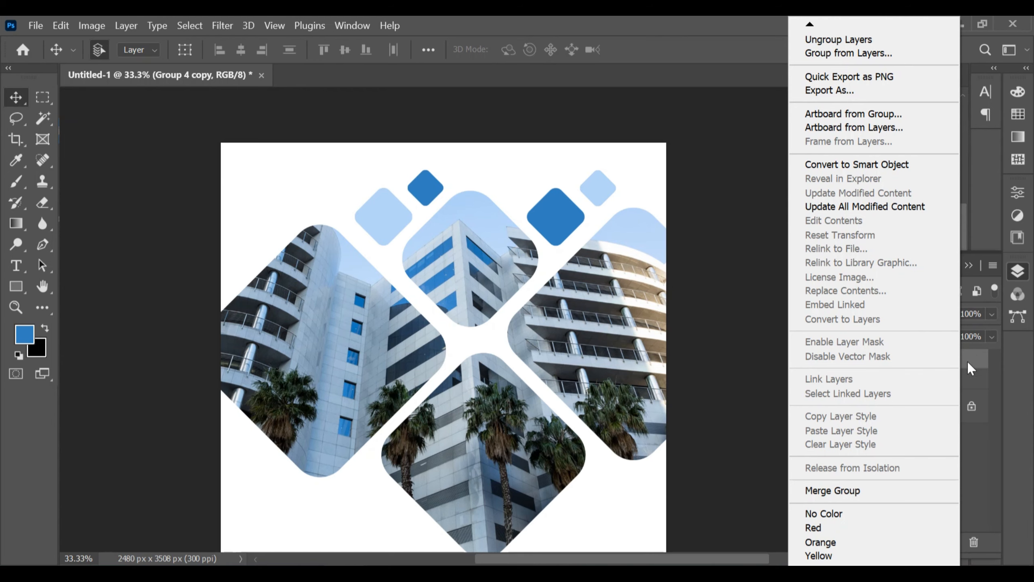
mouse_move(809, 23)
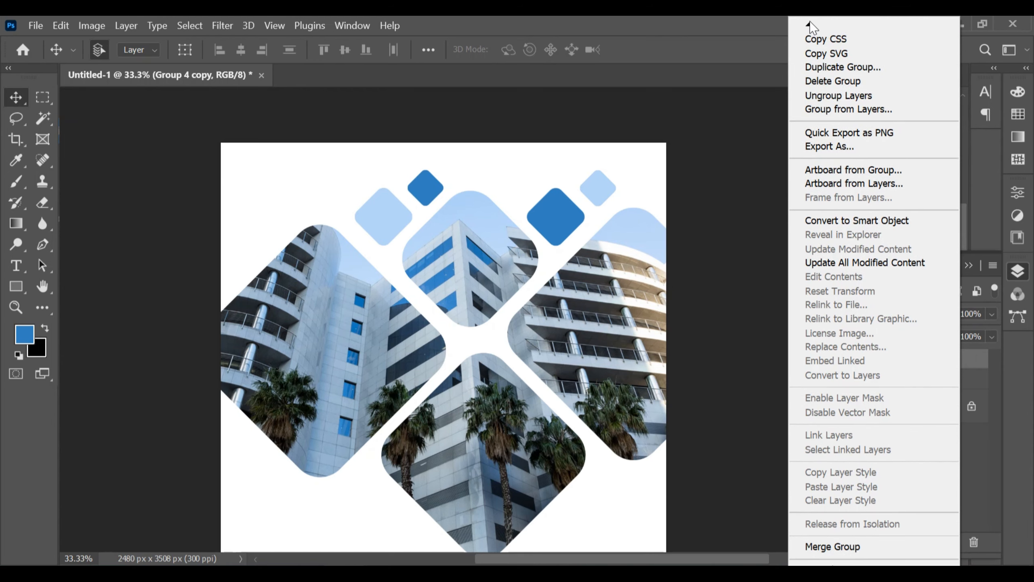
left_click(839, 40)
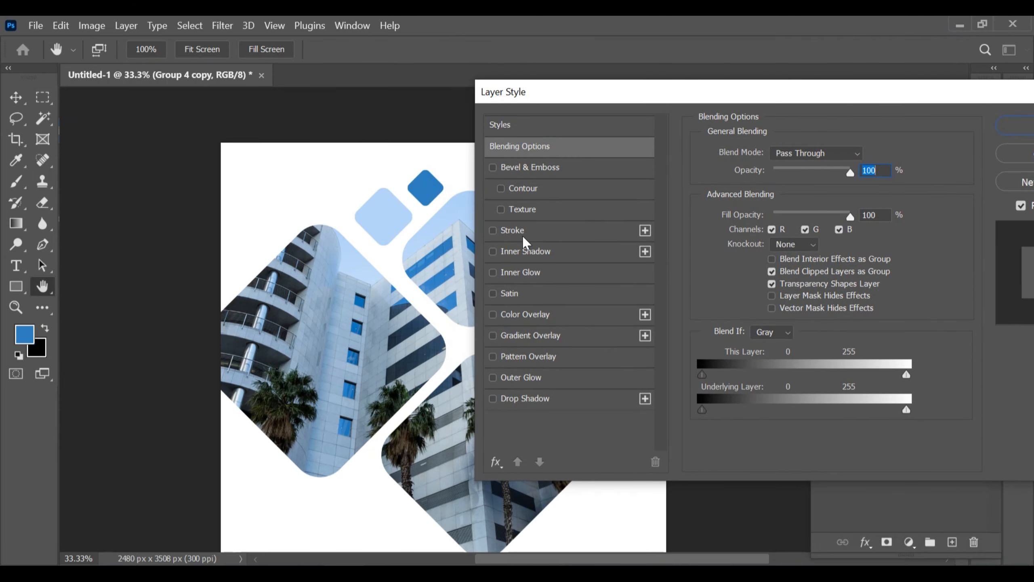
left_click(524, 236)
mouse_move(763, 101)
left_mouse_down()
mouse_move(941, 78)
mouse_move(754, 98)
left_mouse_up()
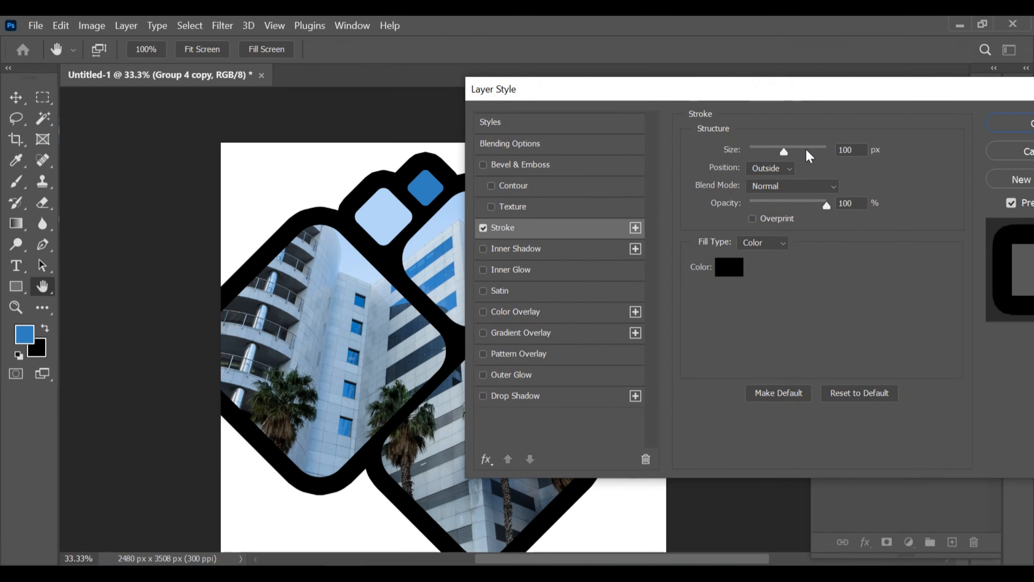
left_click(1011, 114)
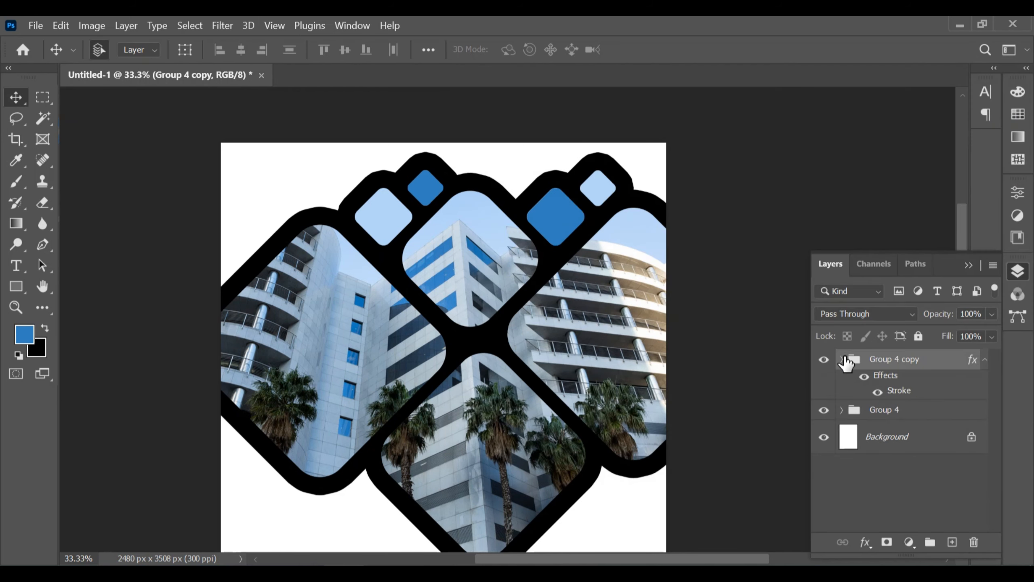
left_click(842, 359)
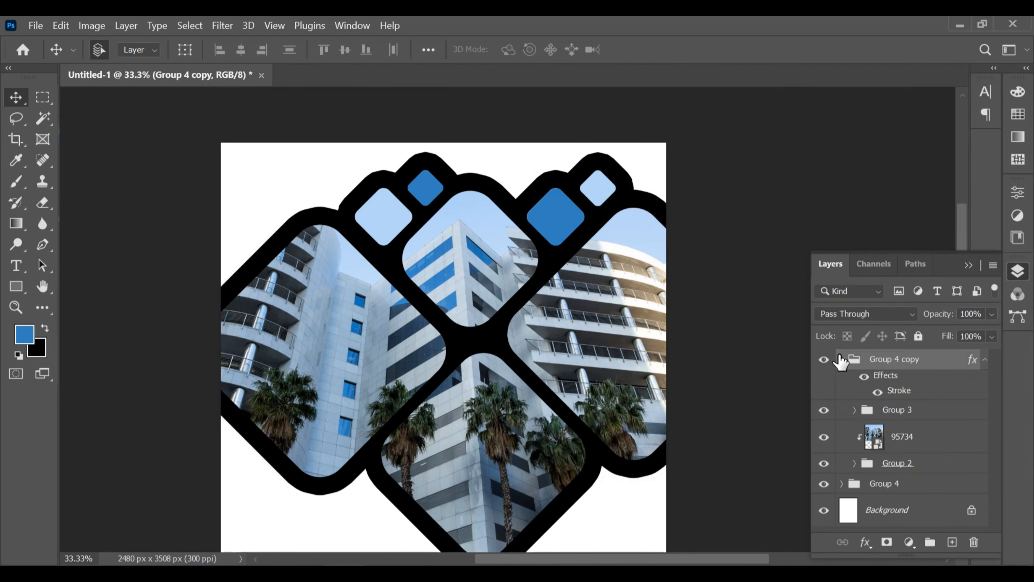
left_click(841, 359)
left_click(985, 359)
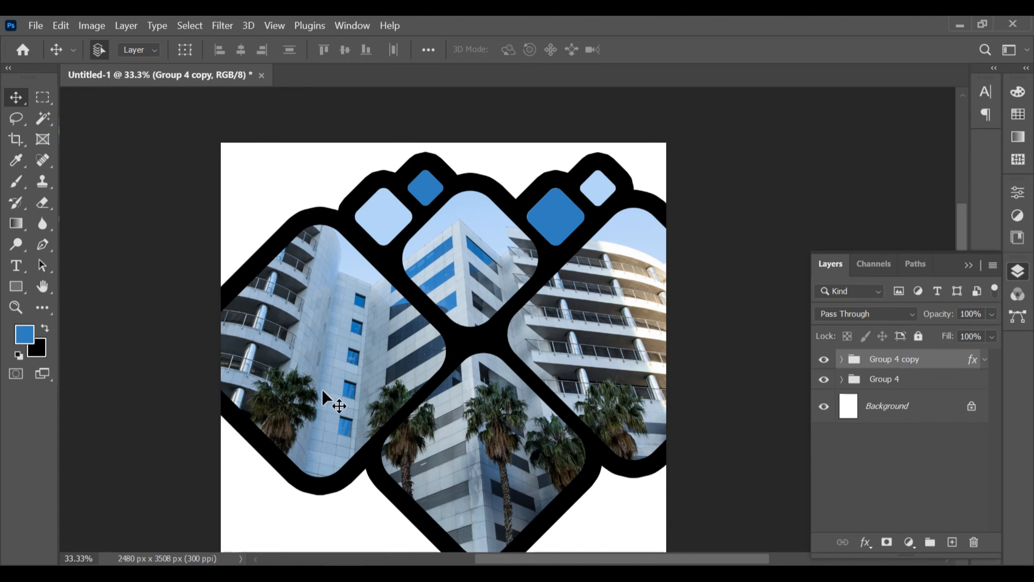
Draw a rectangle about 2723 by 1351 px across the upper part of the flyer and fill it black
scroll(142, 229, "down", 2)
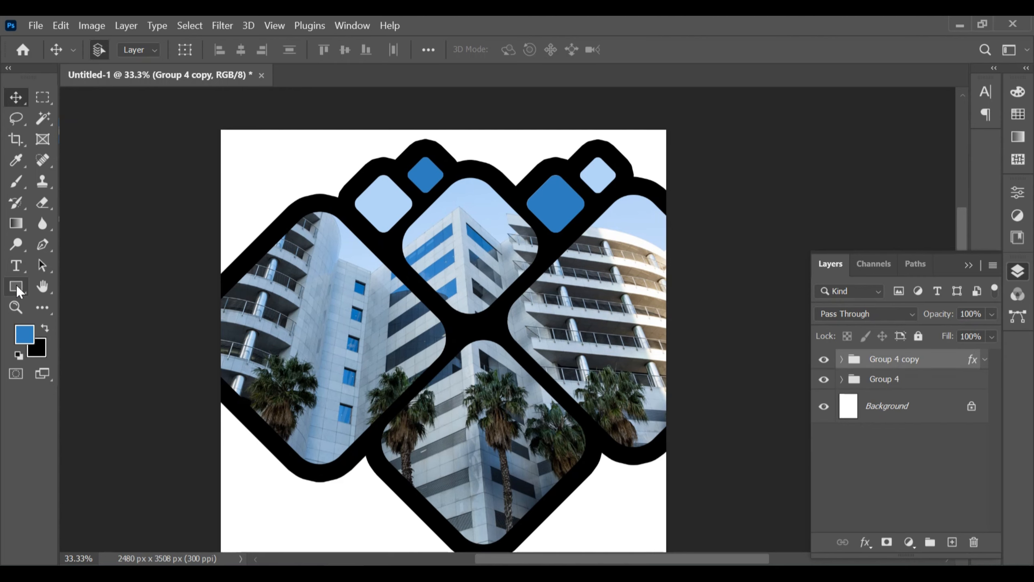
left_click(16, 285)
left_click_drag(200, 114, 688, 355)
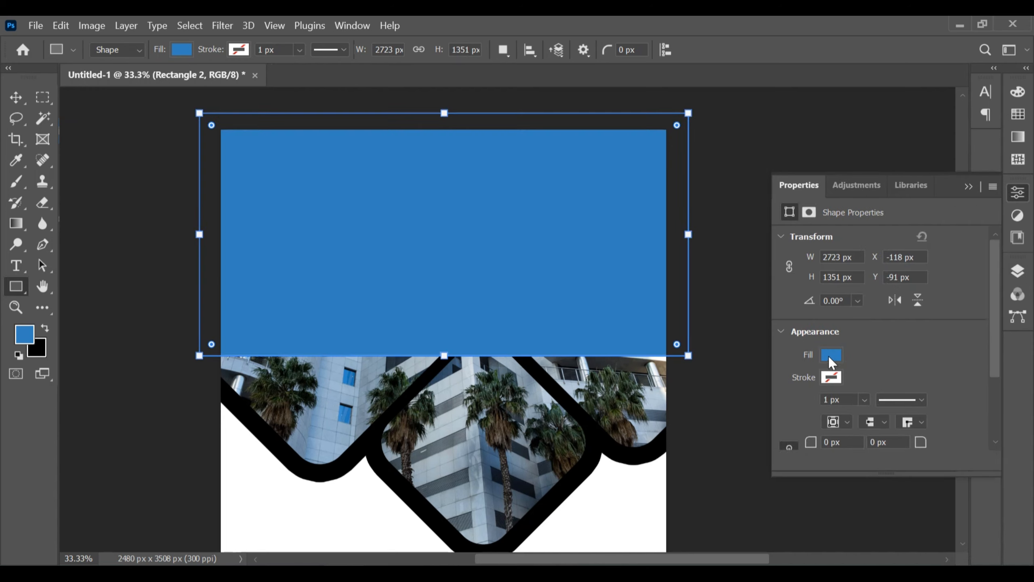
left_click(830, 353)
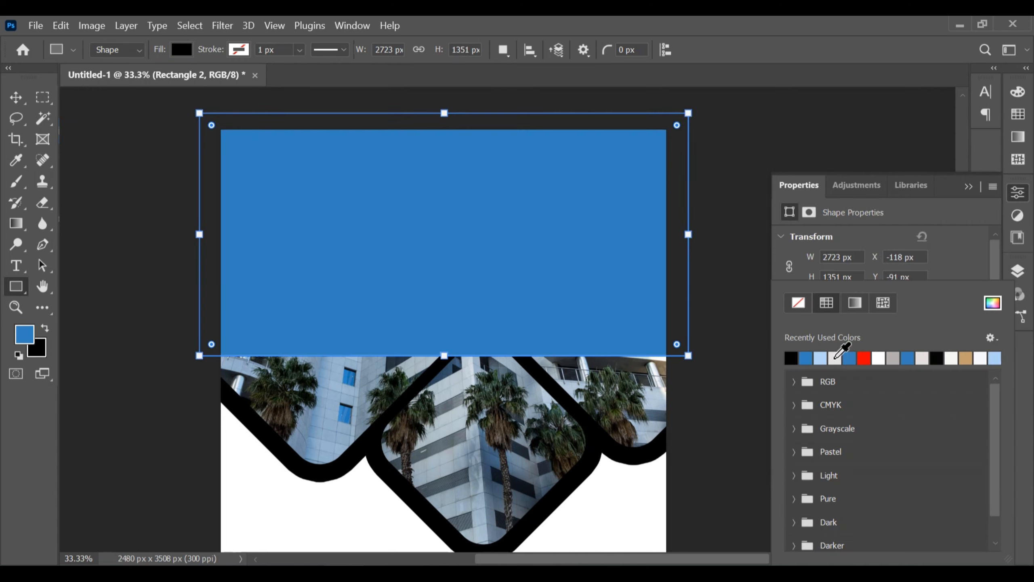
left_click(791, 358)
left_click(968, 187)
left_click(968, 187)
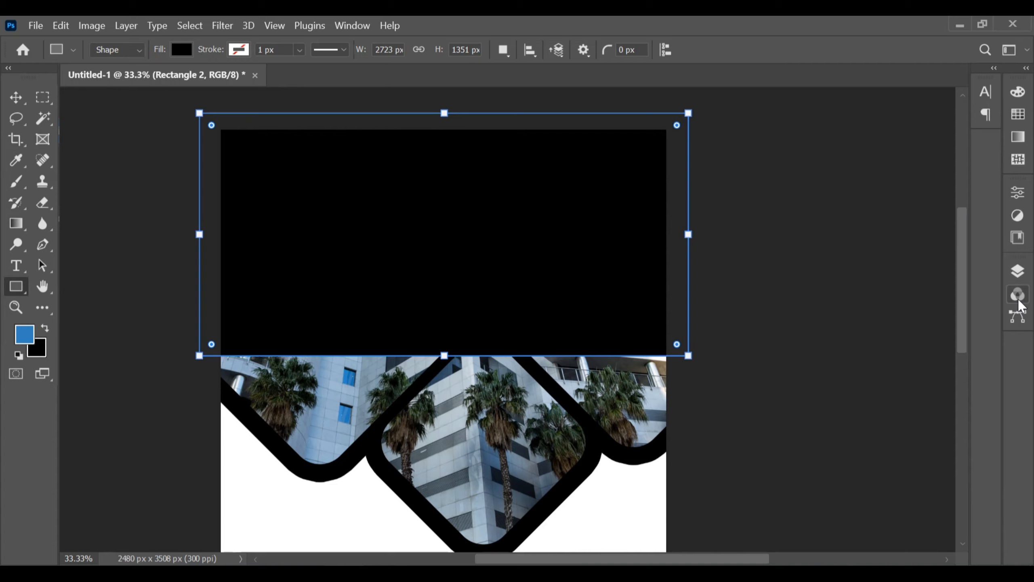
Merge Rectangle 2 and Group 4 copy into a single layer
left_click(1017, 272)
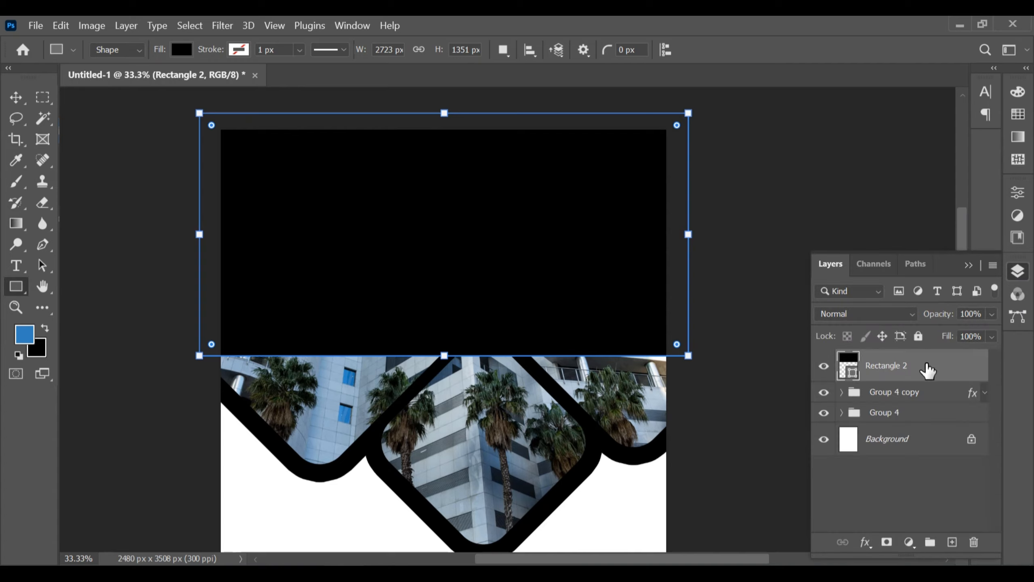
left_click(901, 393, "shift")
right_click(900, 392)
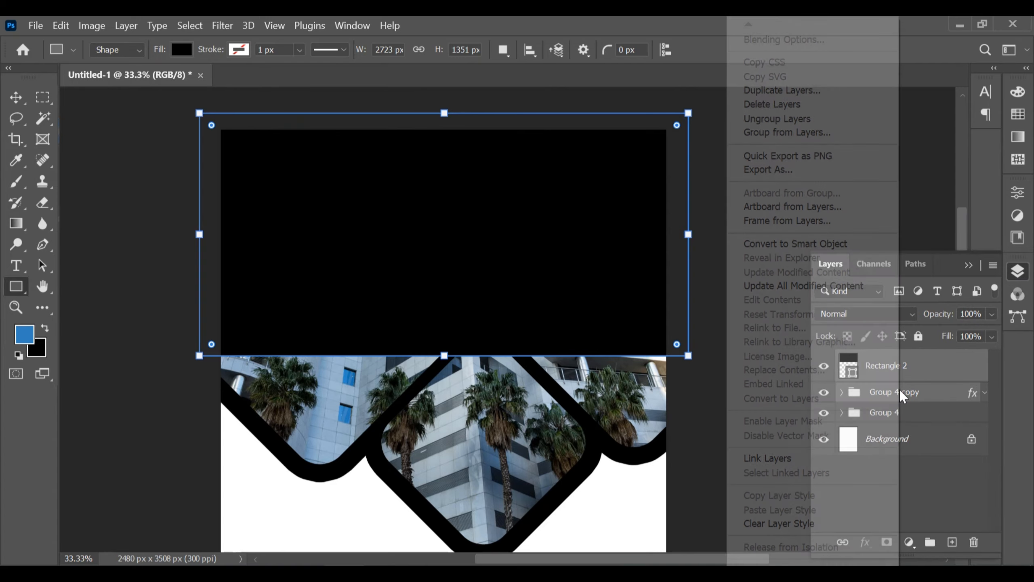
left_click(774, 458)
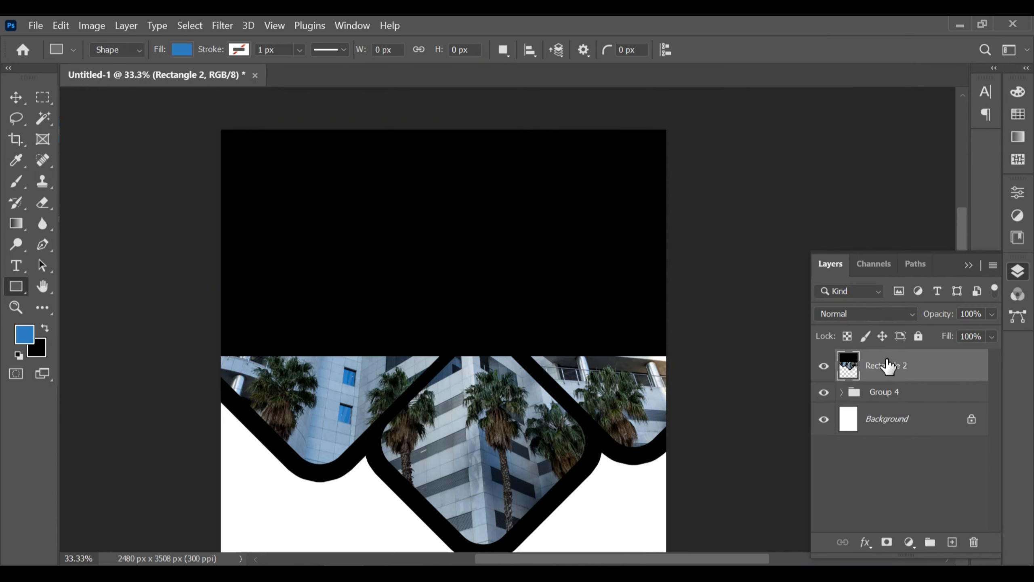
Apply a light grey Color Overlay (#e6e3e3) to the merged Rectangle 2 layer
right_click(954, 367)
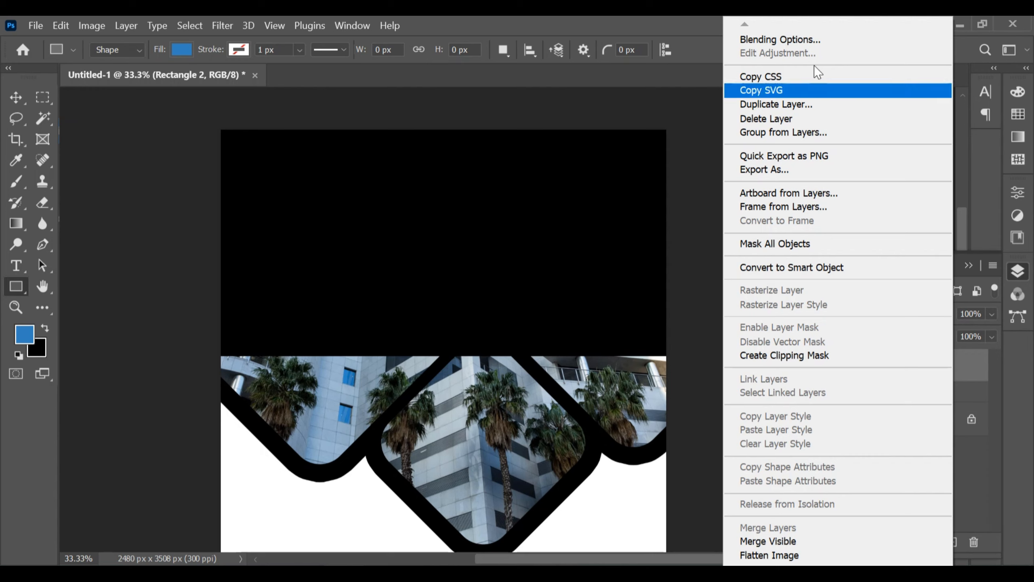
left_click(813, 38)
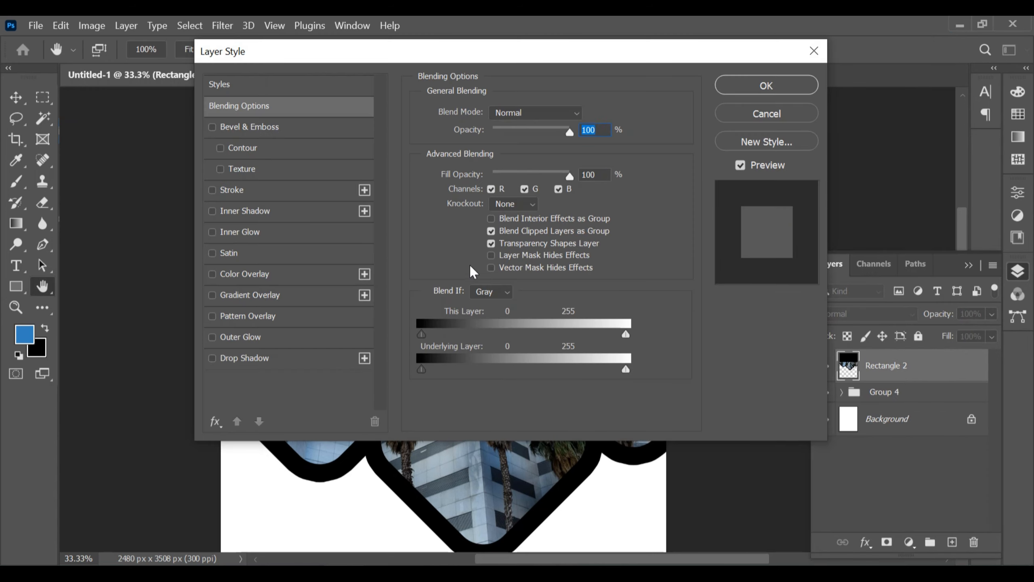
left_click(259, 273)
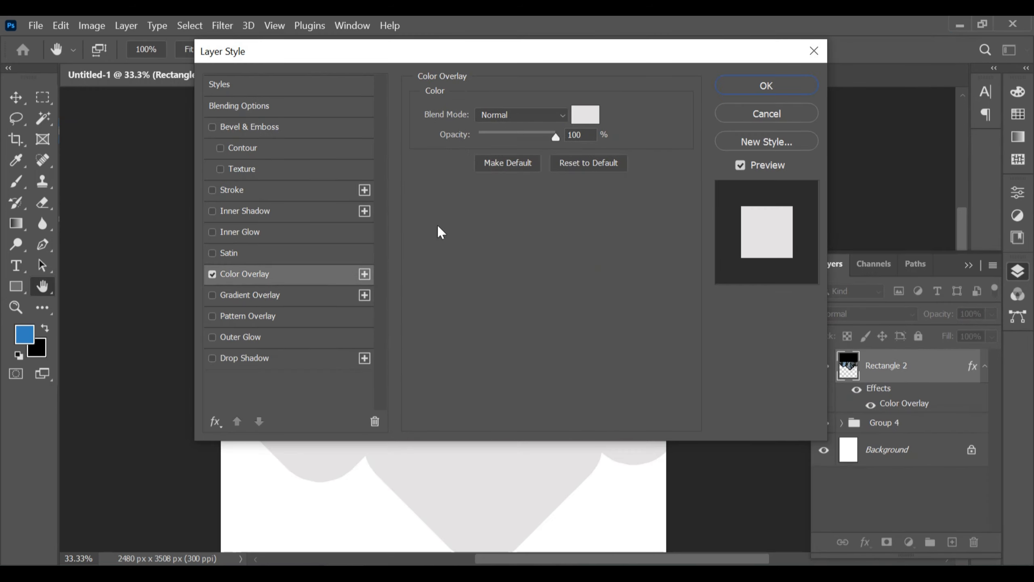
left_click_drag(487, 63, 659, 77)
left_click(755, 129)
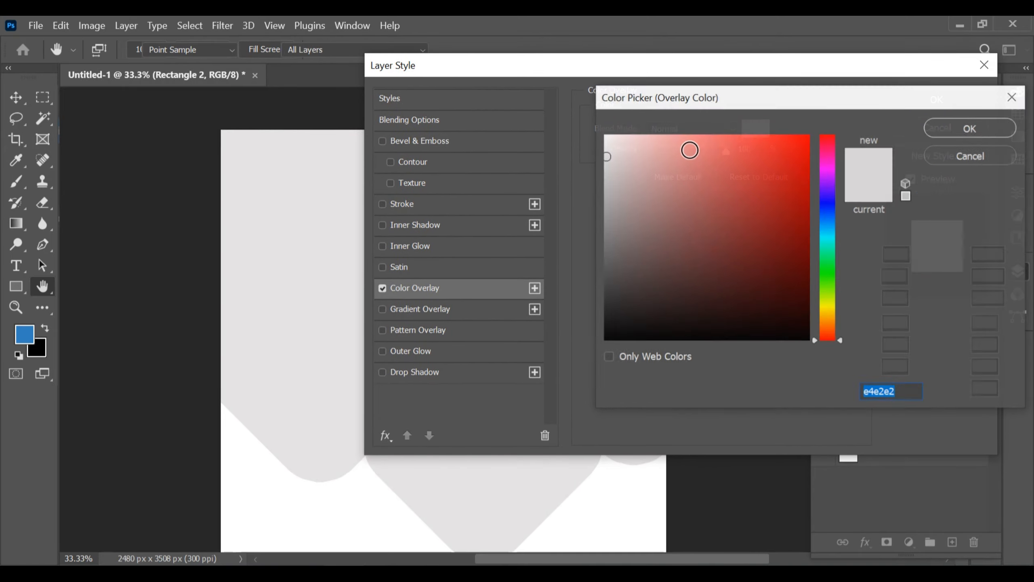
left_click(619, 166)
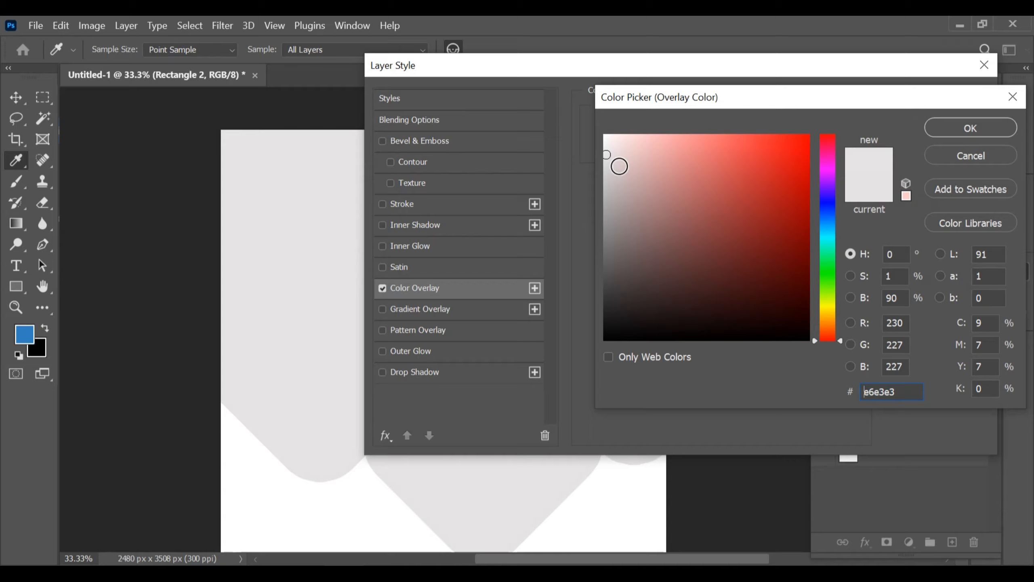
left_click(951, 128)
left_click(936, 100)
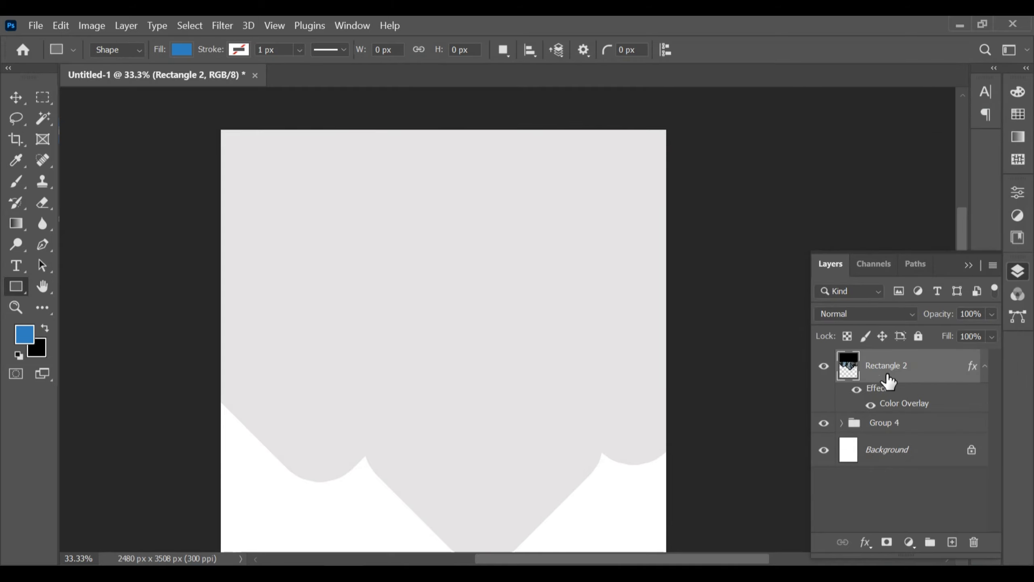
Collapse the effects of Rectangle 2 and place Group 4 above it in the layer stack
left_click(986, 367)
left_click_drag(956, 380, 899, 357)
key("ctrl+z")
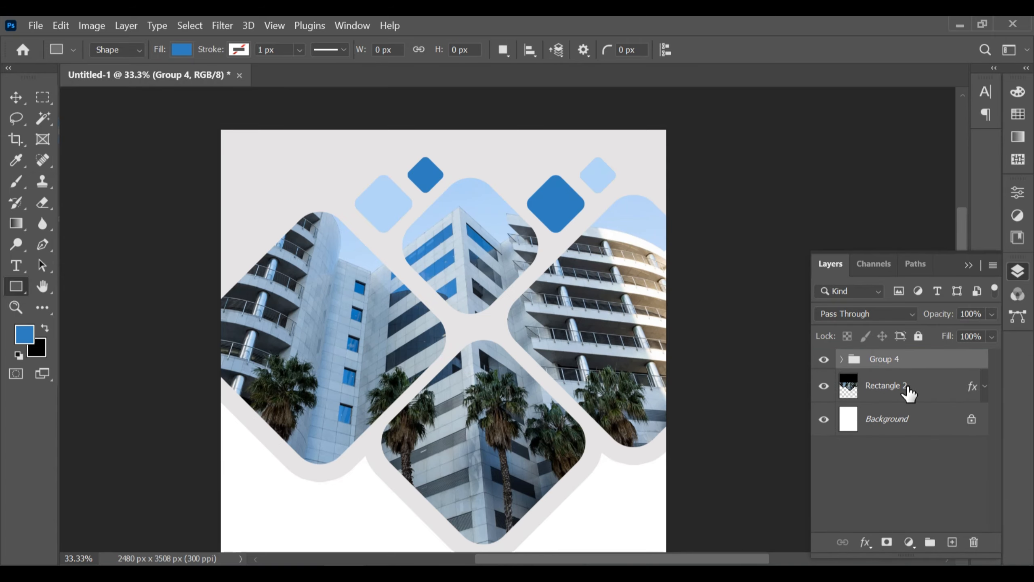
scroll(782, 349, "down", 2)
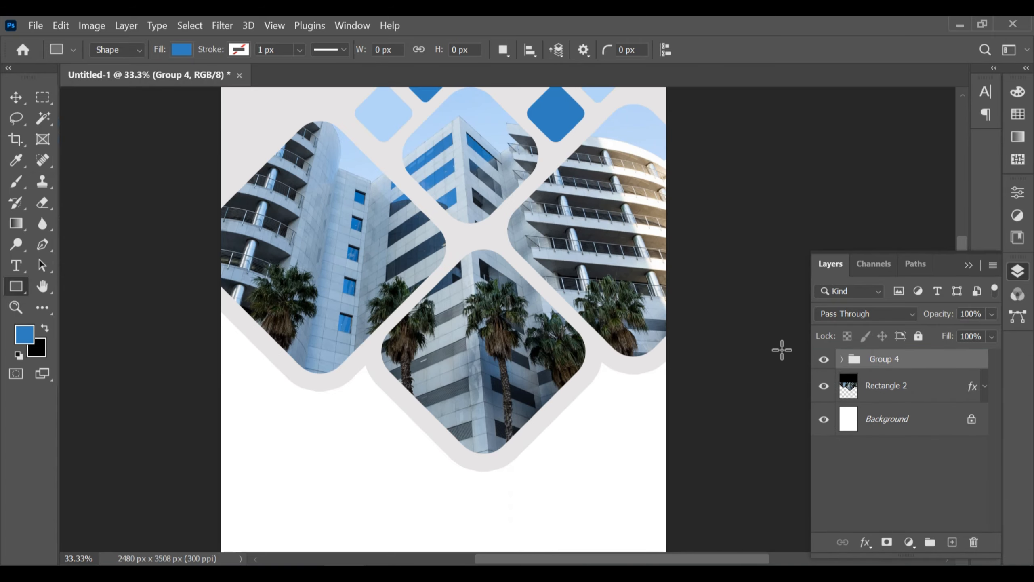
Add a Drop Shadow to Rectangle 2 with 100% opacity, 0 px distance, 4% spread and 59 px size, and collapse its effects
left_click(907, 393)
left_click(985, 388)
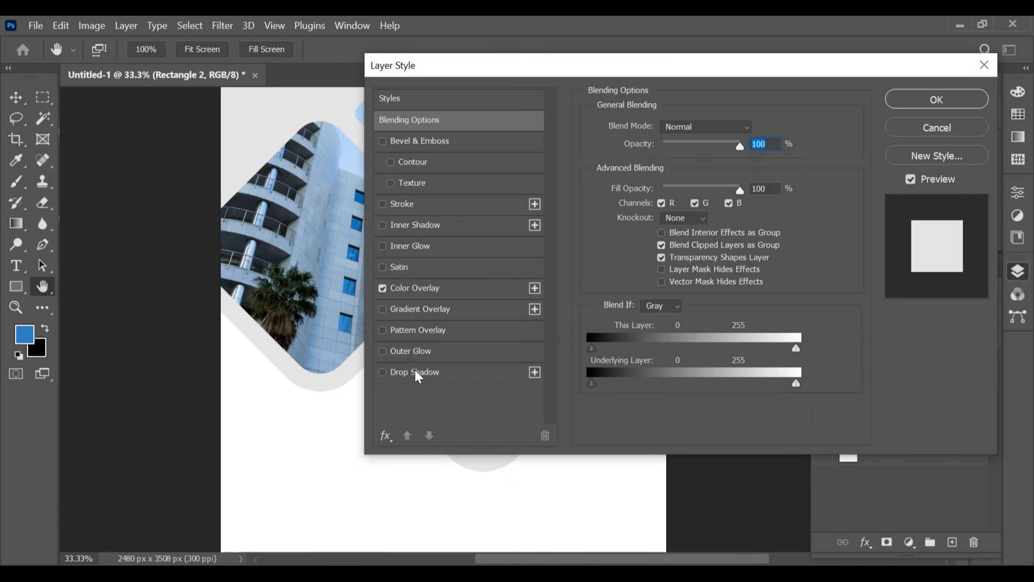
left_click(416, 371)
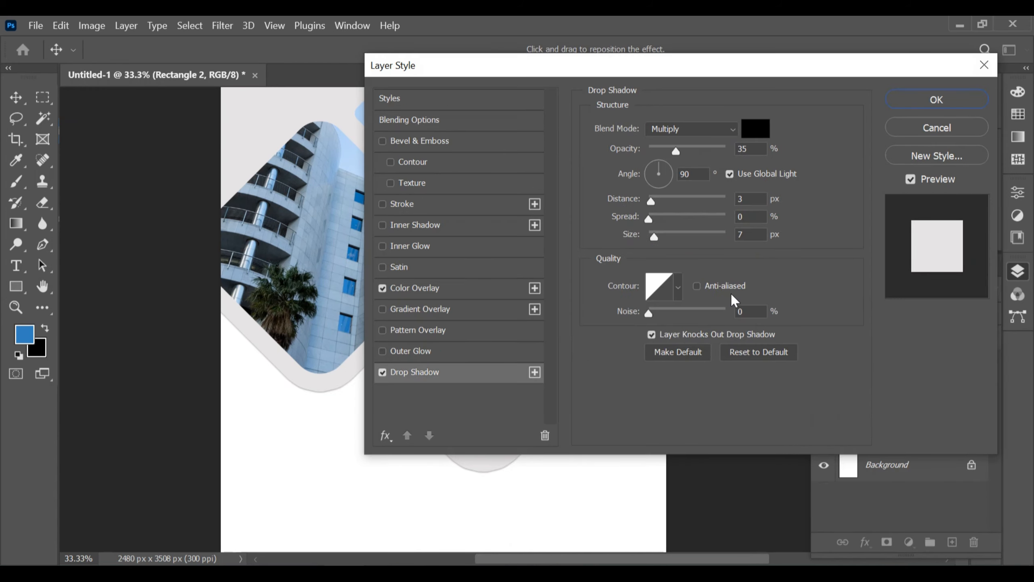
left_click_drag(677, 151, 710, 154)
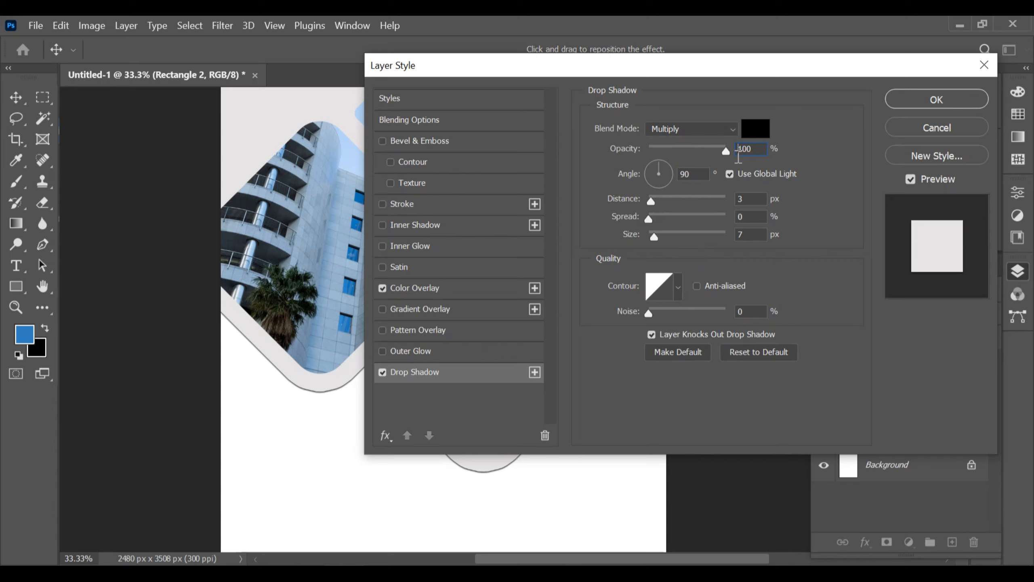
mouse_move(653, 204)
left_mouse_down()
mouse_move(676, 200)
mouse_move(648, 199)
mouse_move(679, 218)
mouse_move(679, 237)
mouse_move(675, 222)
mouse_move(654, 222)
left_mouse_up()
left_click(681, 220)
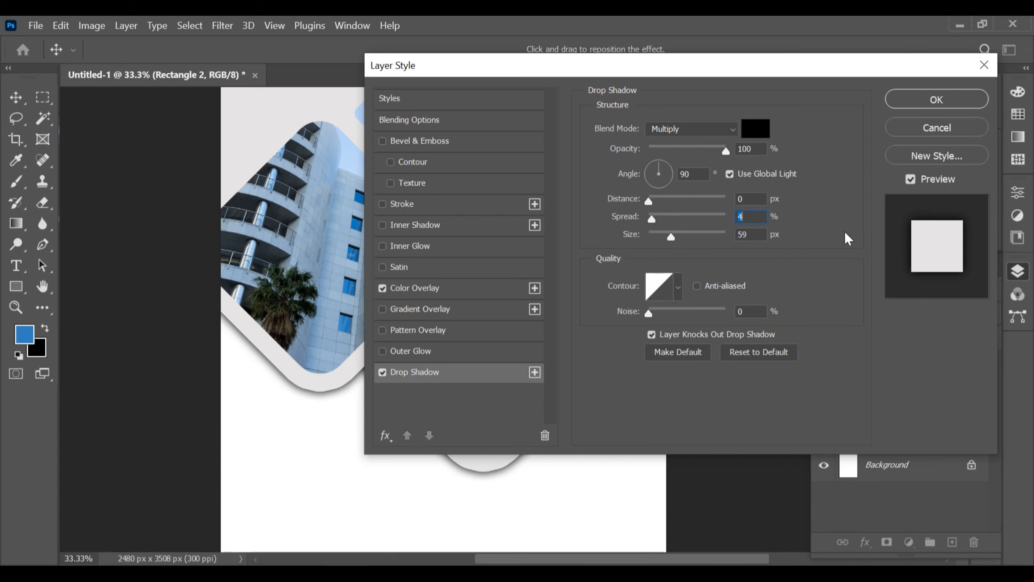
left_click(919, 103)
scroll(769, 228, "up", 3)
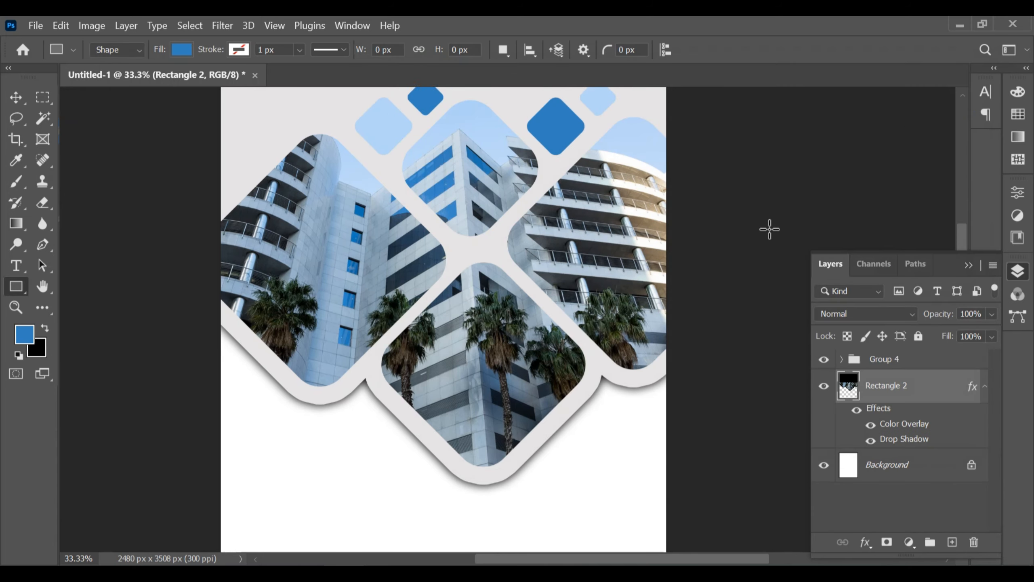
scroll(769, 228, "down", 4)
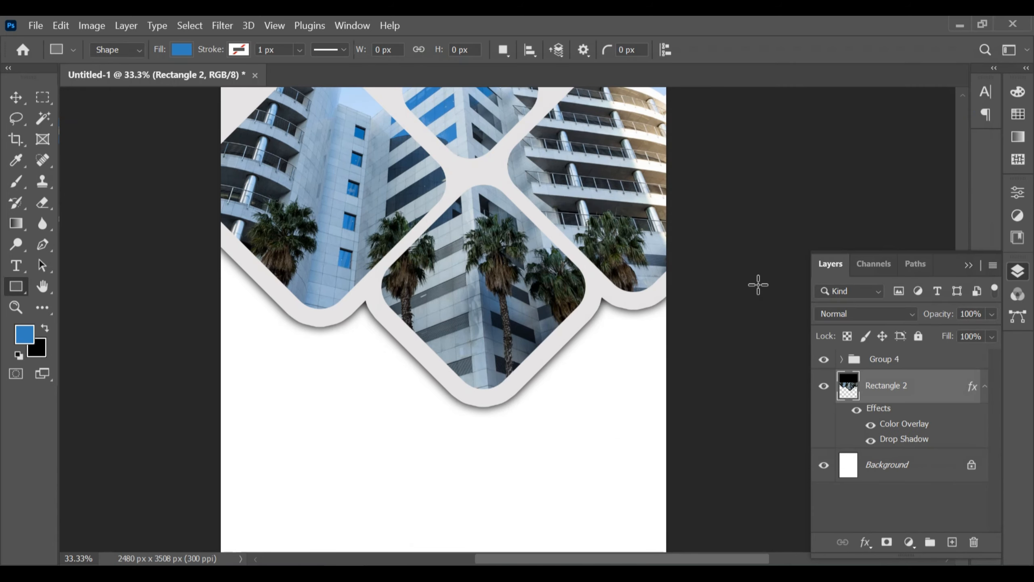
scroll(758, 284, "down", 1)
left_click(985, 387)
Draw a rectangle about 2949 by 2283 px covering the lower part of the flyer, directly above Rectangle 2
scroll(658, 411, "down", 2)
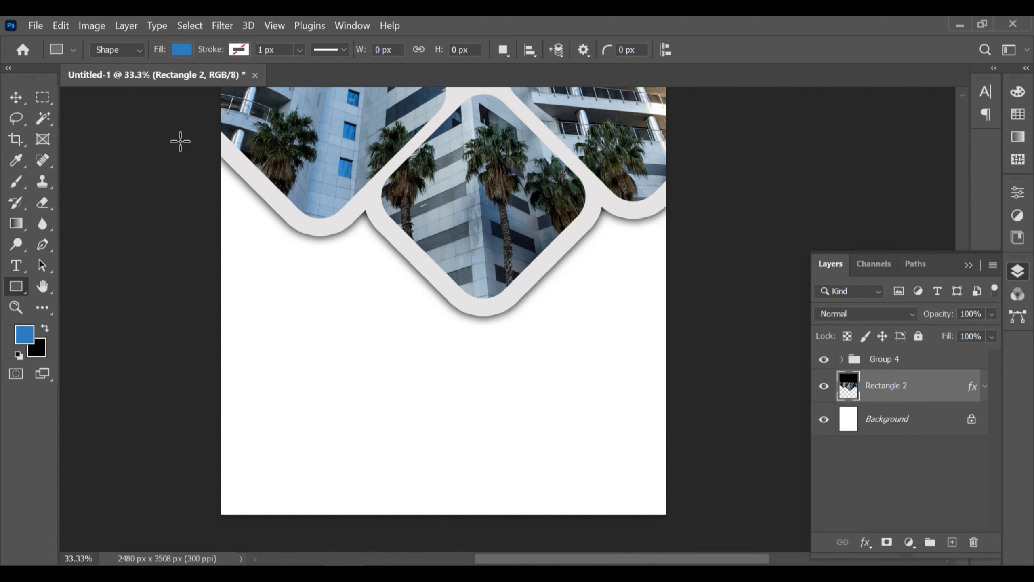
left_click_drag(188, 129, 717, 539)
scroll(675, 434, "up", 2)
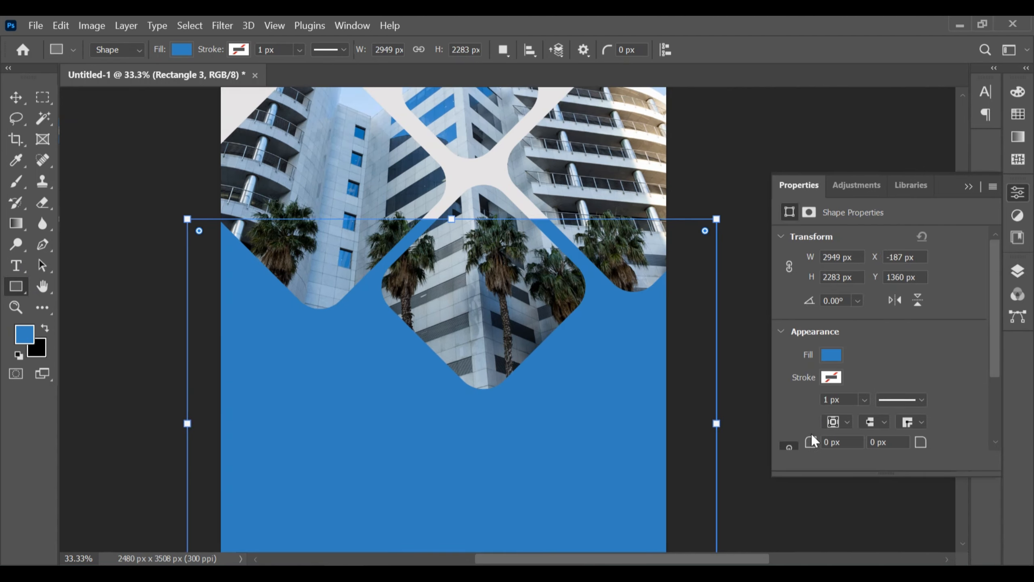
Change the fill of Rectangle 3 to dark blue #204867
left_click(831, 354)
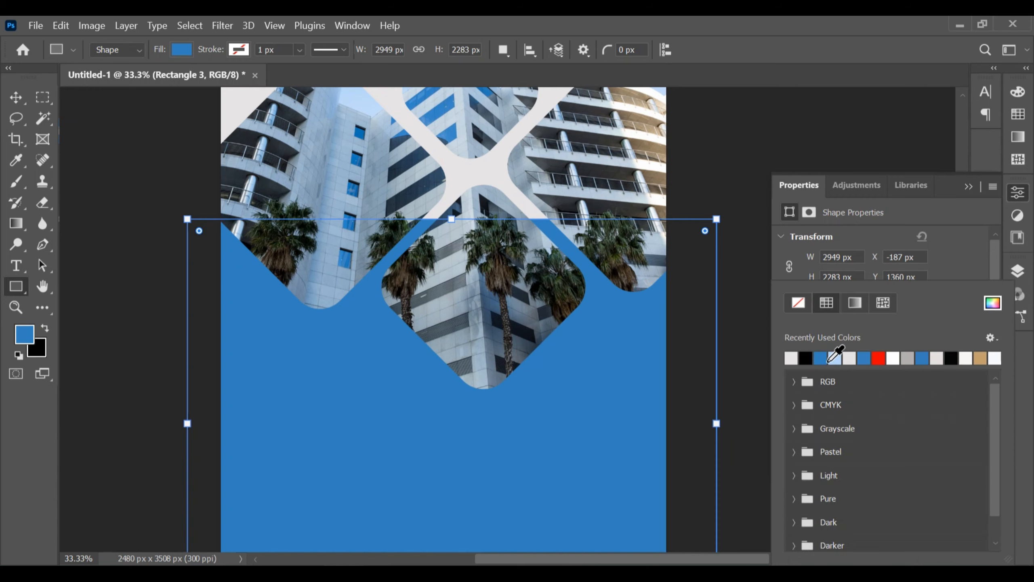
left_click(968, 187)
left_click(1019, 271)
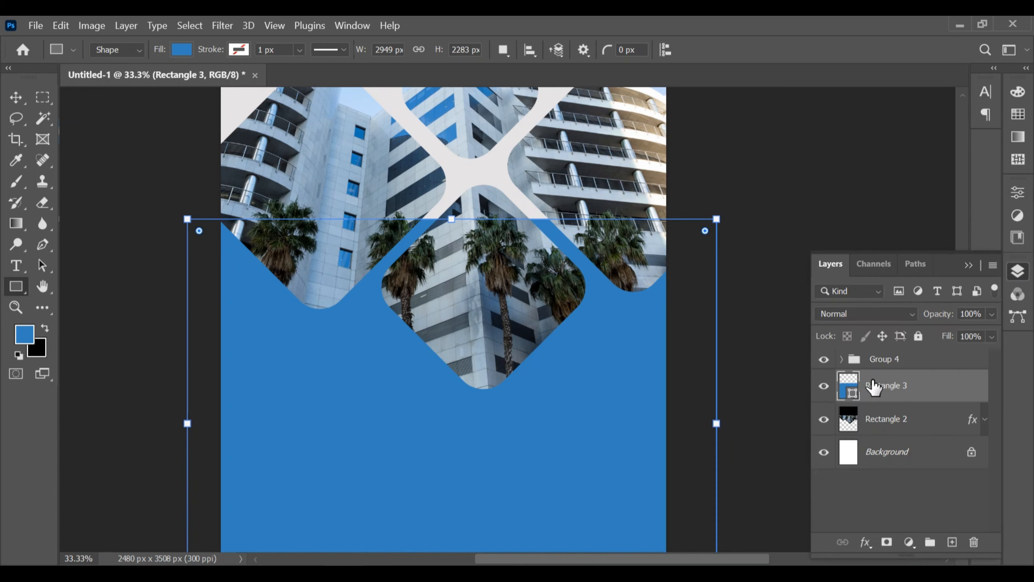
double_click(855, 393)
mouse_move(768, 246)
left_mouse_down()
mouse_move(729, 247)
mouse_move(758, 256)
left_mouse_up()
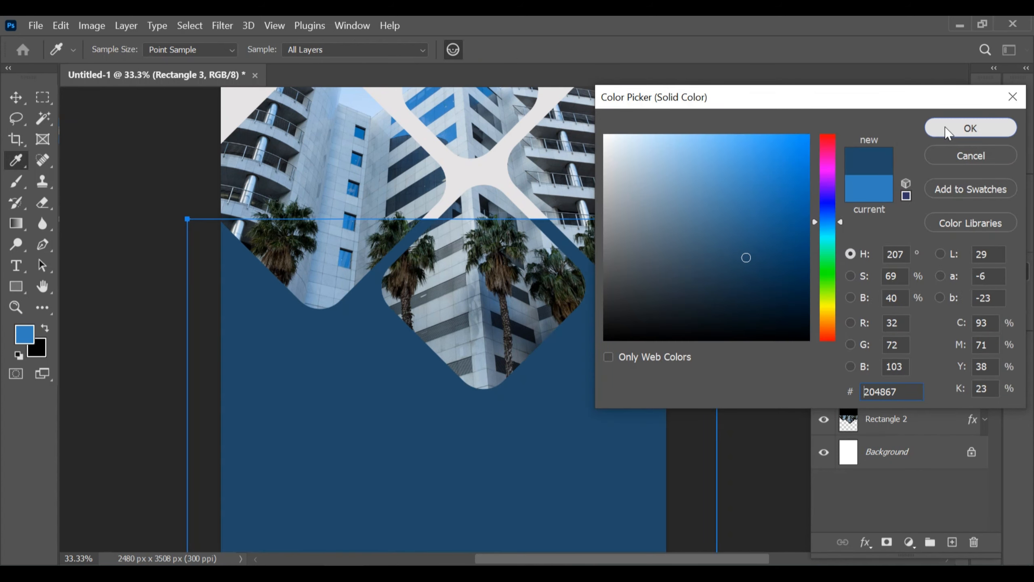
left_click(970, 128)
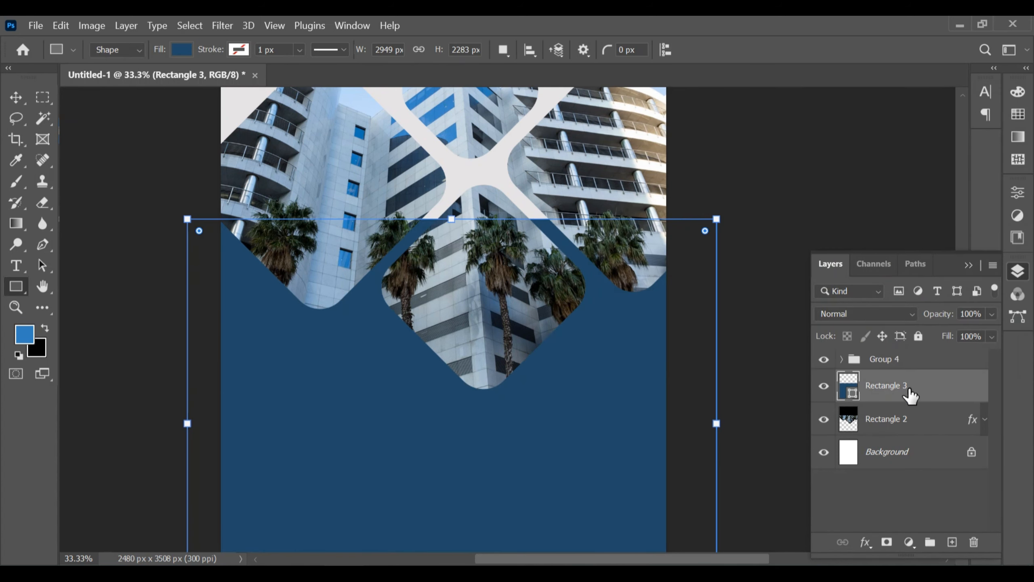
Move the dark blue Rectangle 3 layer below Rectangle 2 in the layer stack and activate the Move tool
left_click_drag(910, 395, 900, 440)
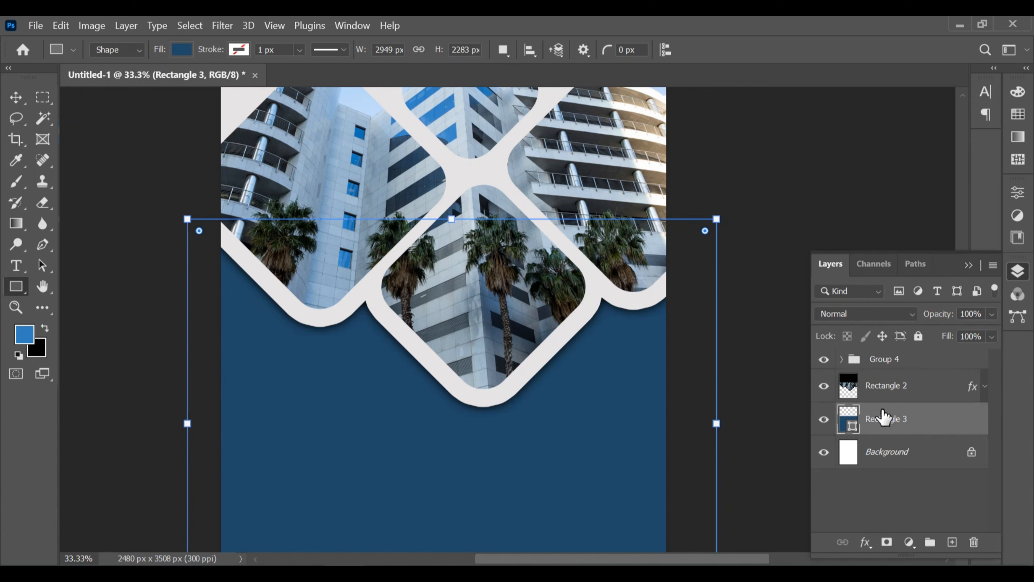
left_click(987, 386)
left_click(985, 389)
left_click(15, 98)
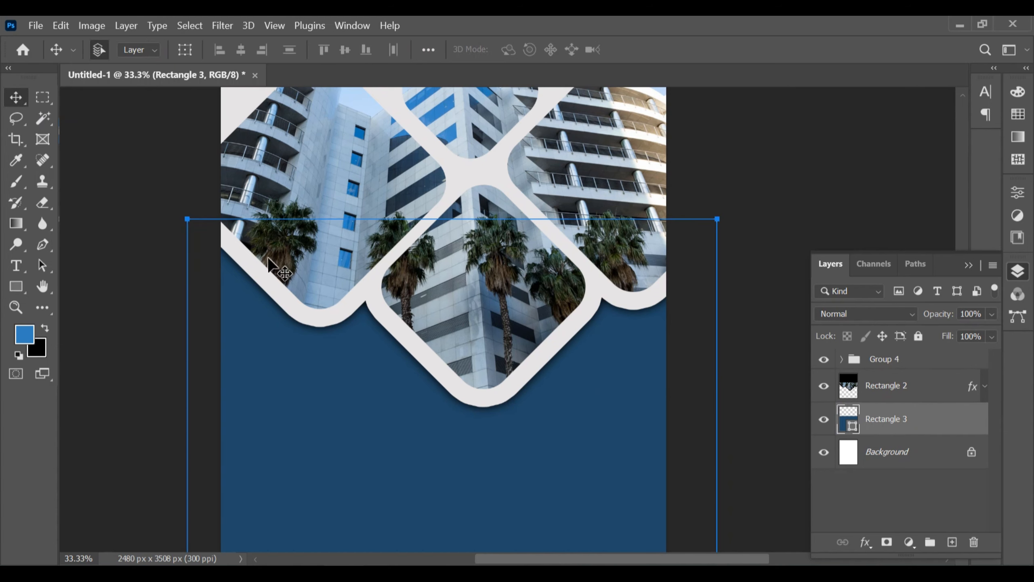
Rasterize the Rectangle 3 layer
right_click(875, 419)
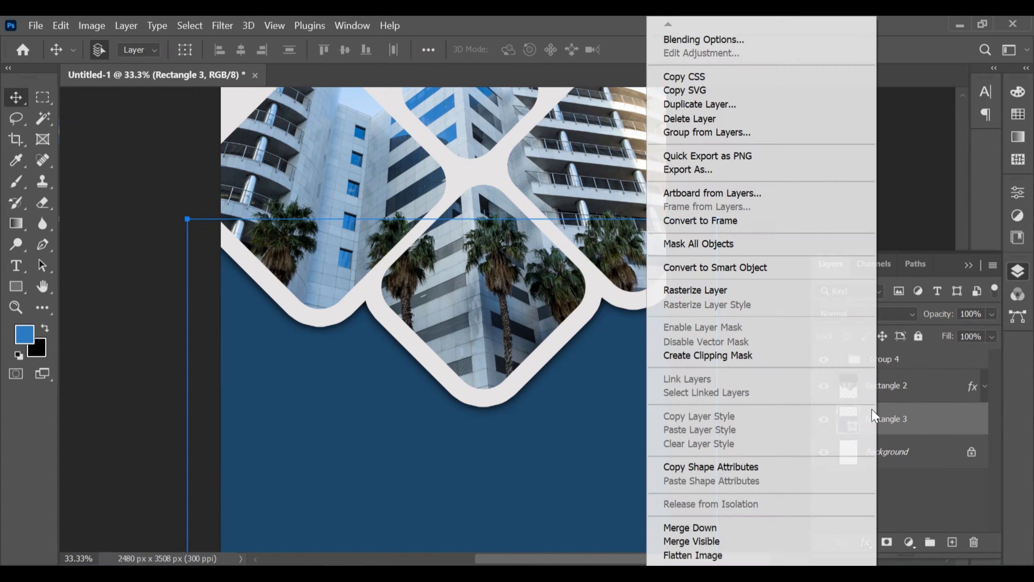
left_click(740, 290)
scroll(772, 377, "down", 3)
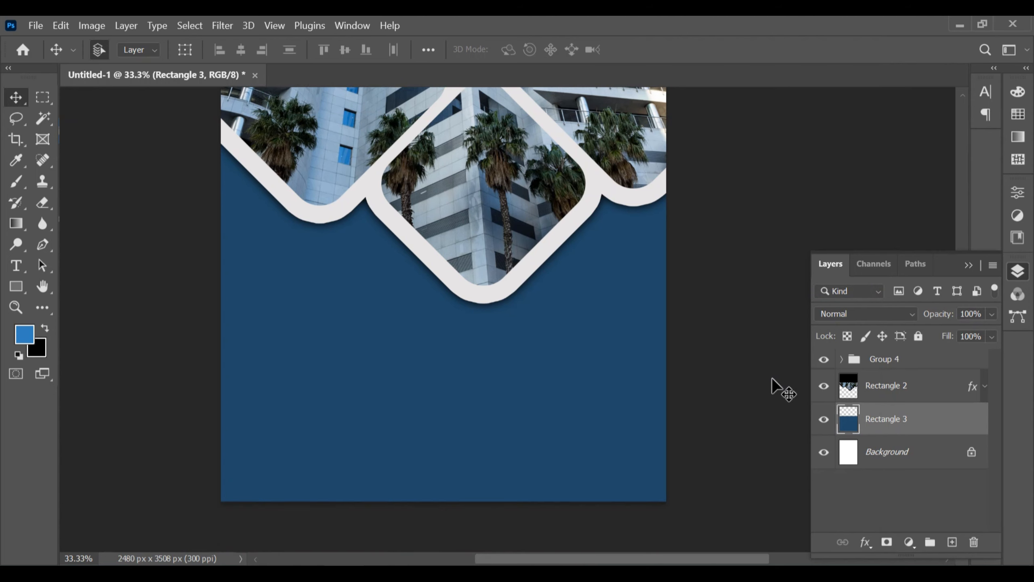
scroll(772, 377, "up", 2)
key("ctrl+minus")
scroll(772, 377, "up", 3)
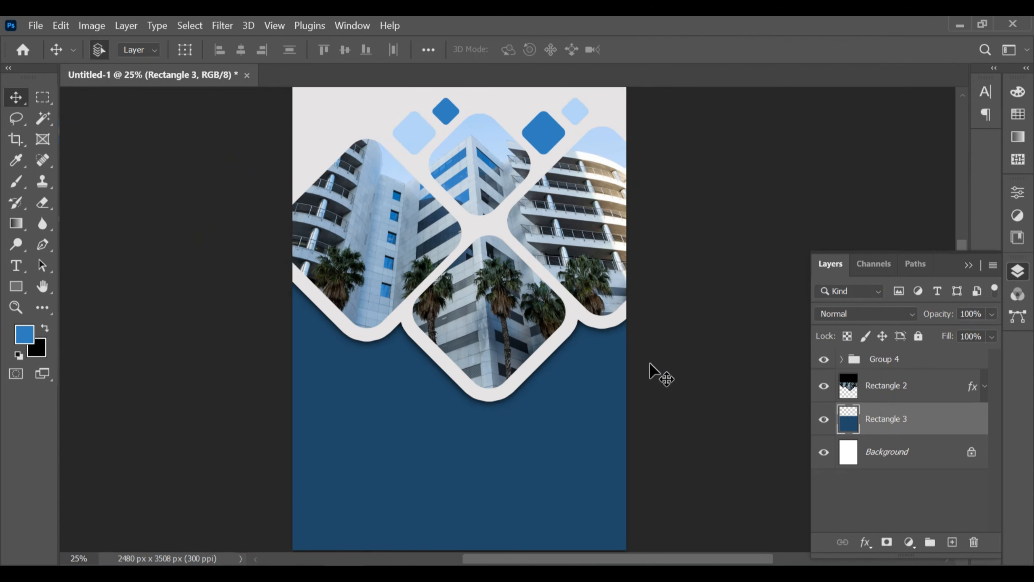
scroll(712, 407, "down", 2)
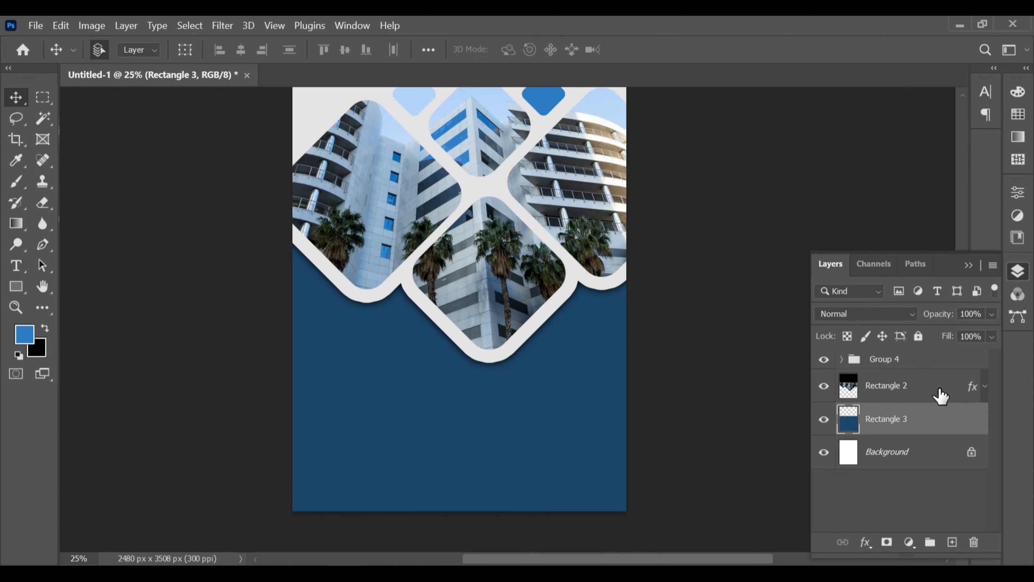
Expand Group 4 and its nested Group 3, and select the uppermost Rectangle 1 copy 4 layer
left_click(839, 361)
left_click(841, 359)
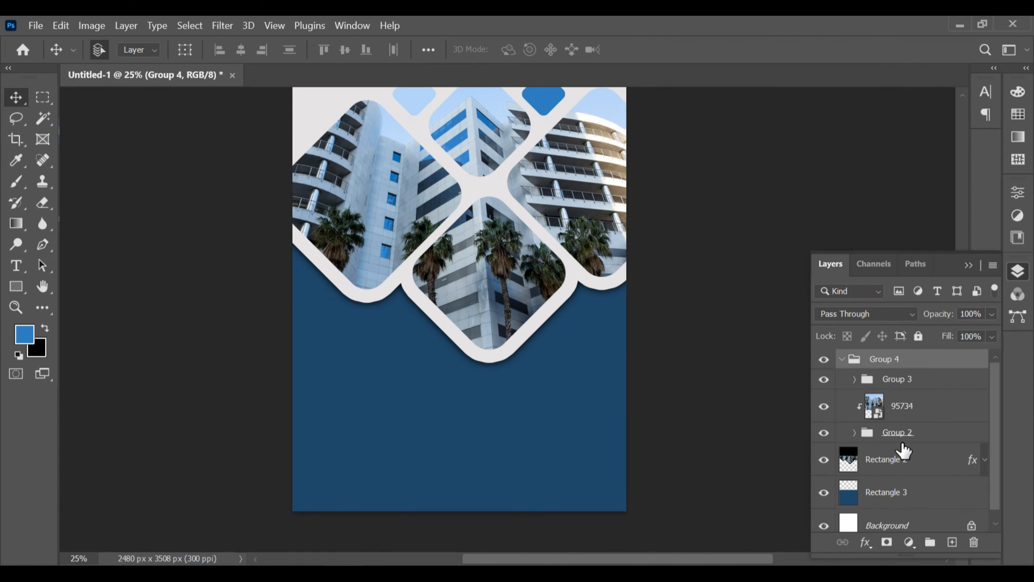
left_click(854, 379)
left_click(927, 409)
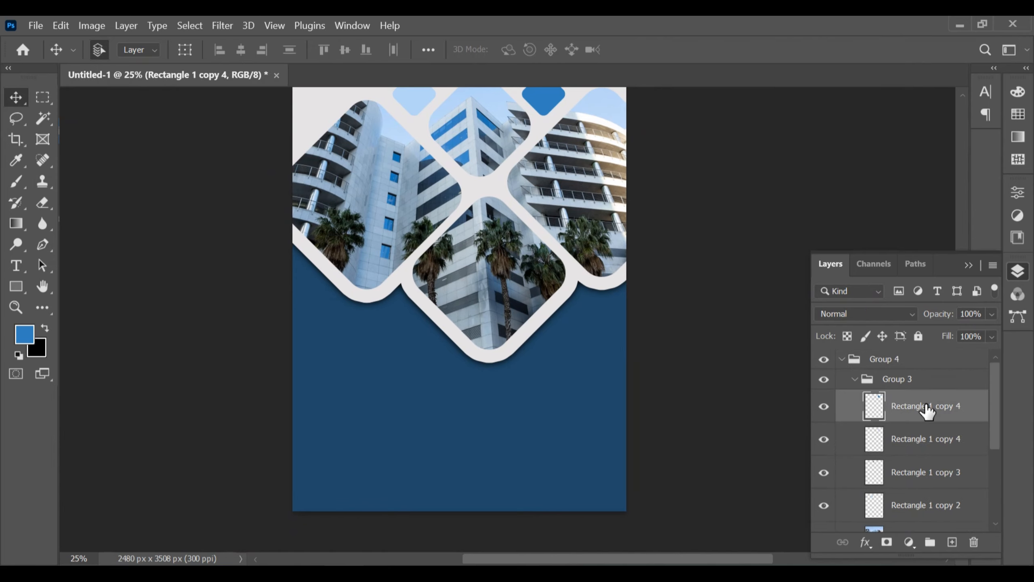
Try a duplicate of the upper-right blue diamond pair on the dark blue section, and delete that duplicate
right_click(926, 408)
left_click(934, 409)
left_click_drag(935, 411, 954, 547)
scroll(575, 147, "up", 2)
left_click_drag(546, 175, 578, 439)
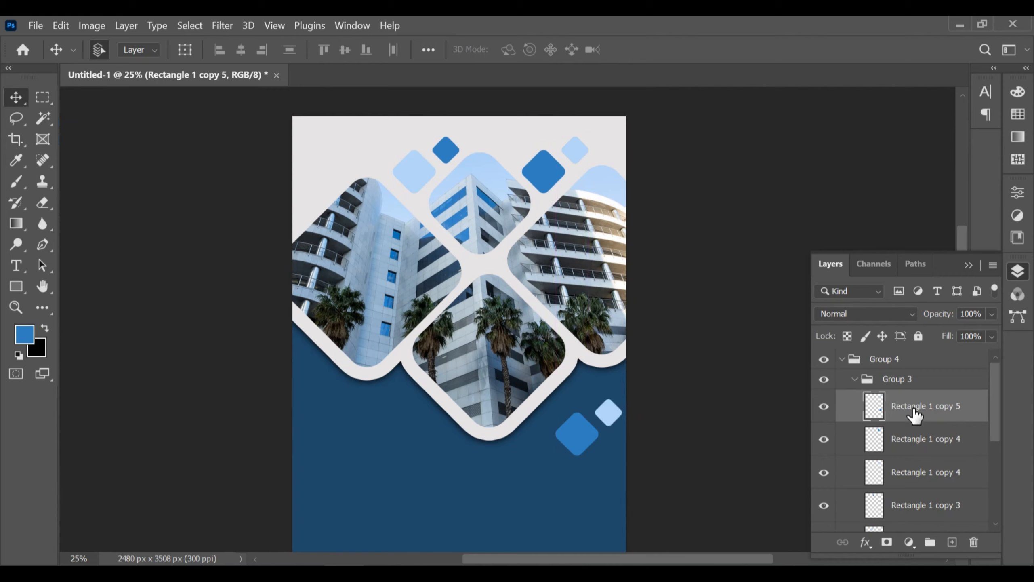
left_click_drag(582, 433, 581, 419)
key("ctrl")
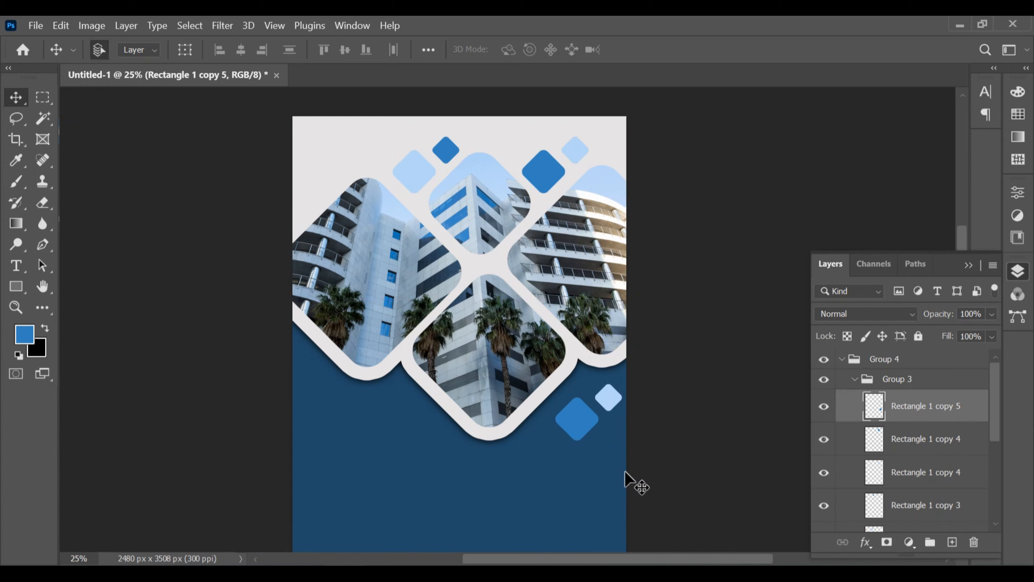
left_click_drag(940, 411, 973, 542)
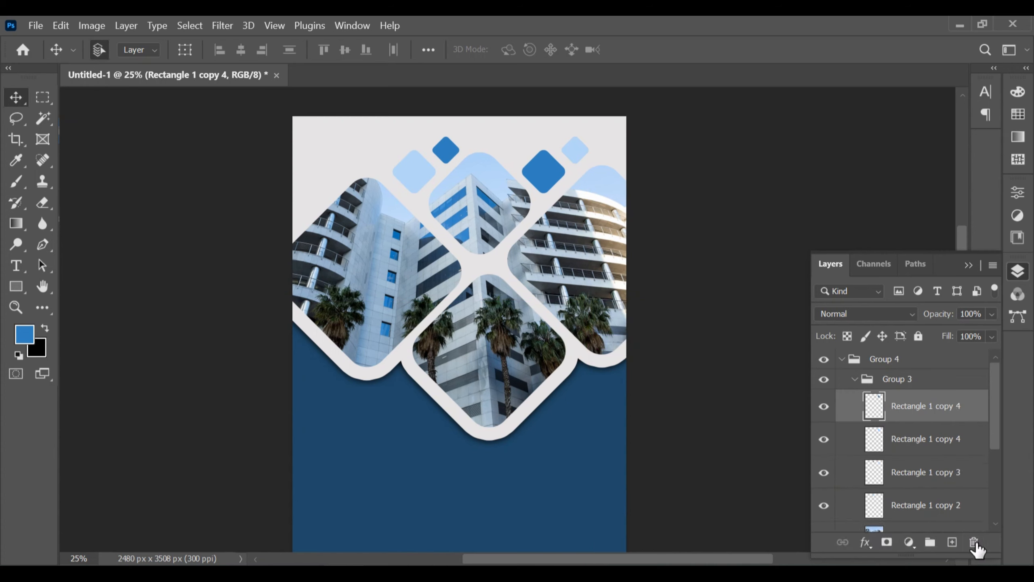
Duplicate the Rectangle 1 copy 2 layer and place the copy outside Group 4, between Rectangle 2 and Rectangle 3
left_click_drag(994, 409, 998, 436)
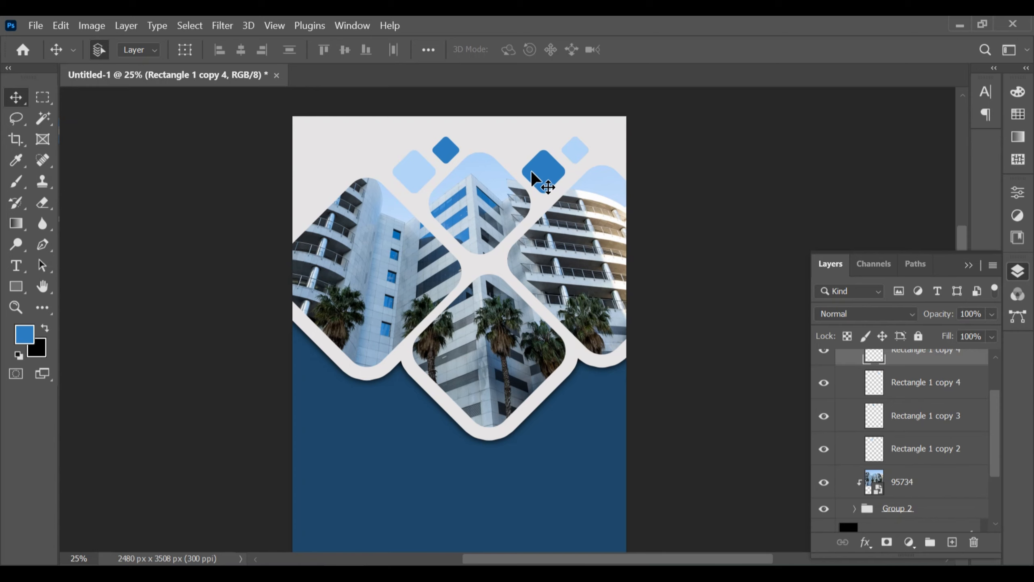
scroll(532, 179, "up", 1)
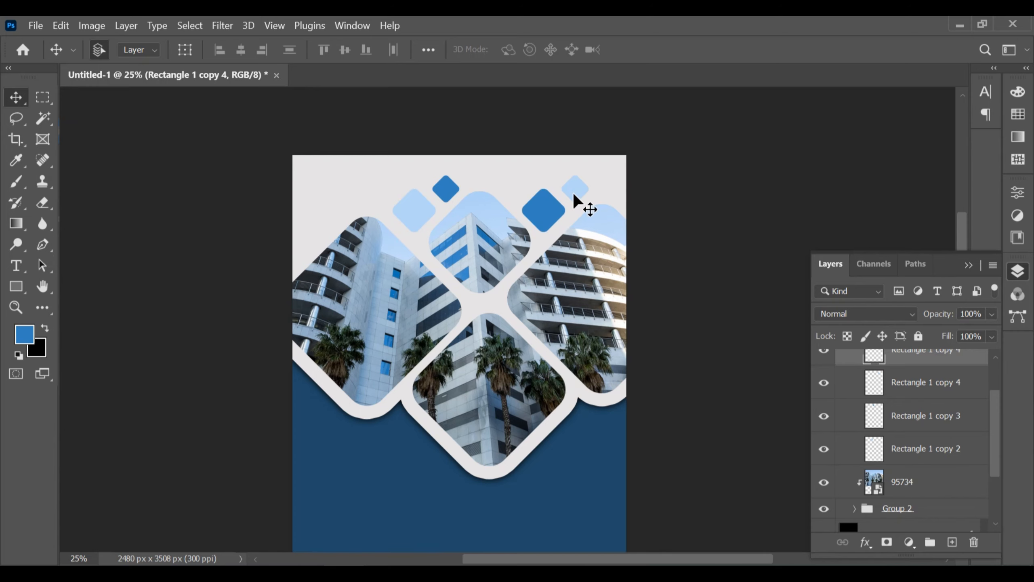
key("alt+bracketleft")
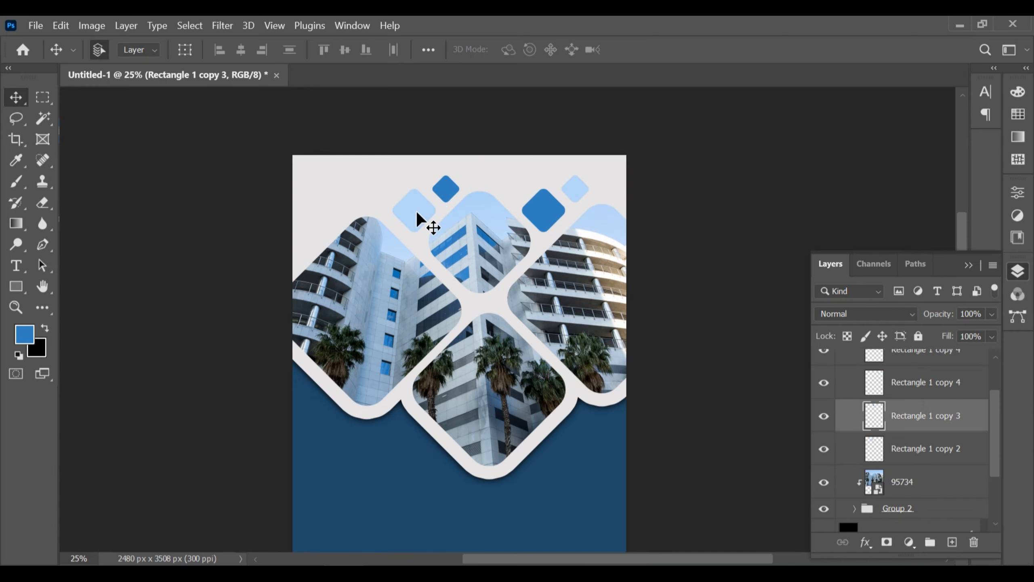
key("alt+bracketleft")
left_click_drag(903, 440, 952, 544)
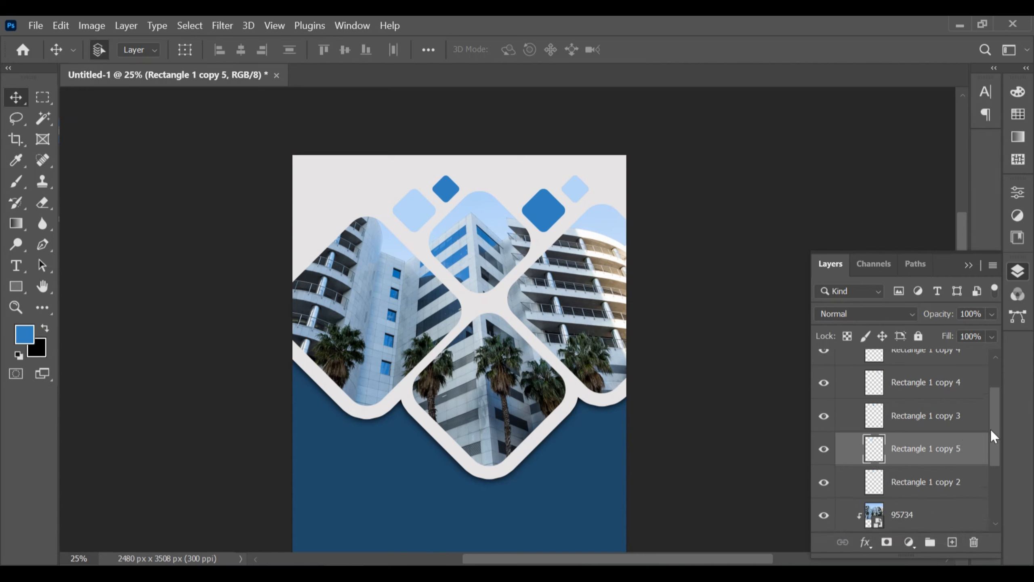
left_click_drag(992, 414, 996, 459)
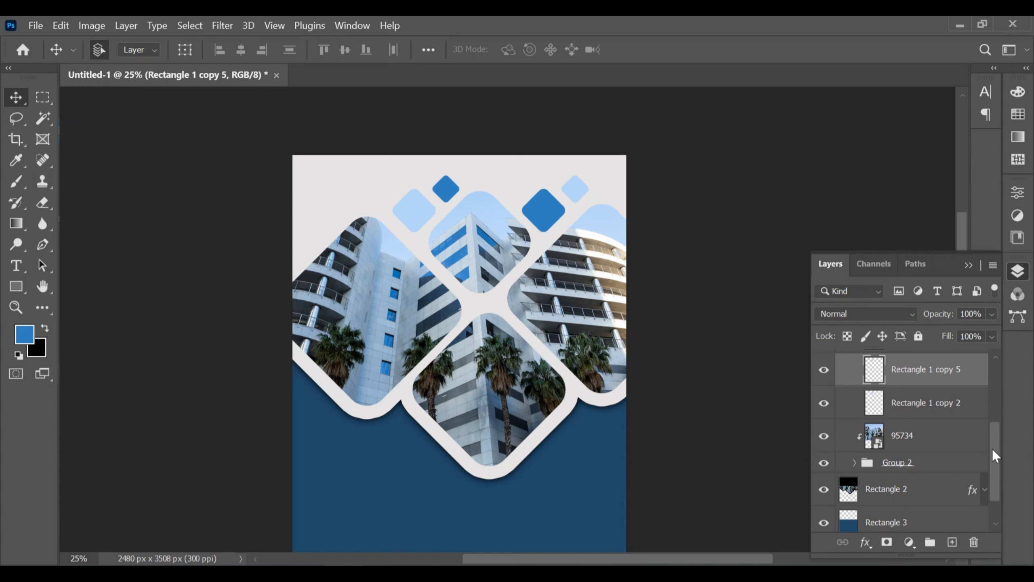
left_click_drag(916, 374, 914, 504)
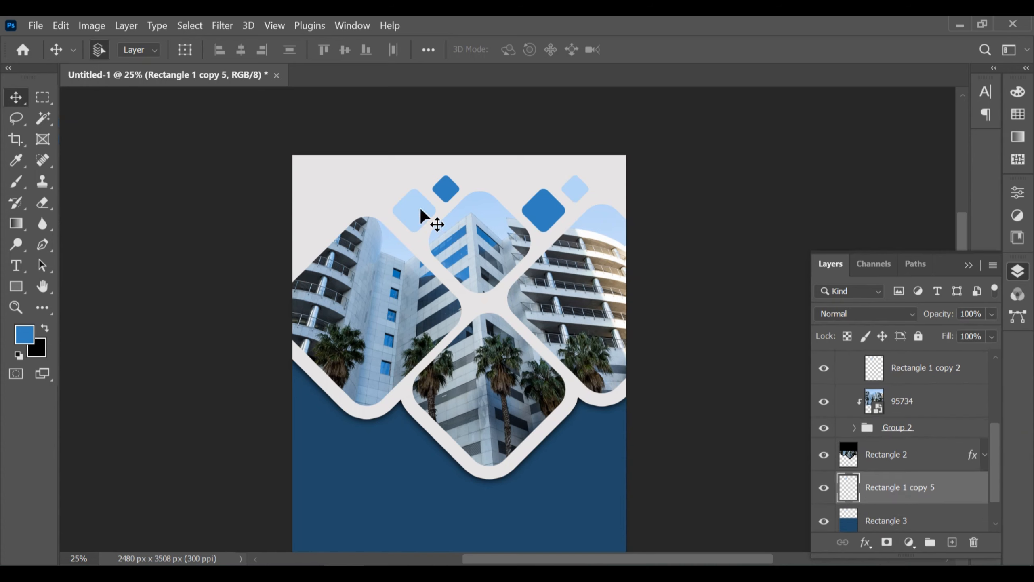
Try to move the copied large light blue diamond onto the dark blue section, undoing the displacement of the original
left_click_drag(417, 218, 569, 495)
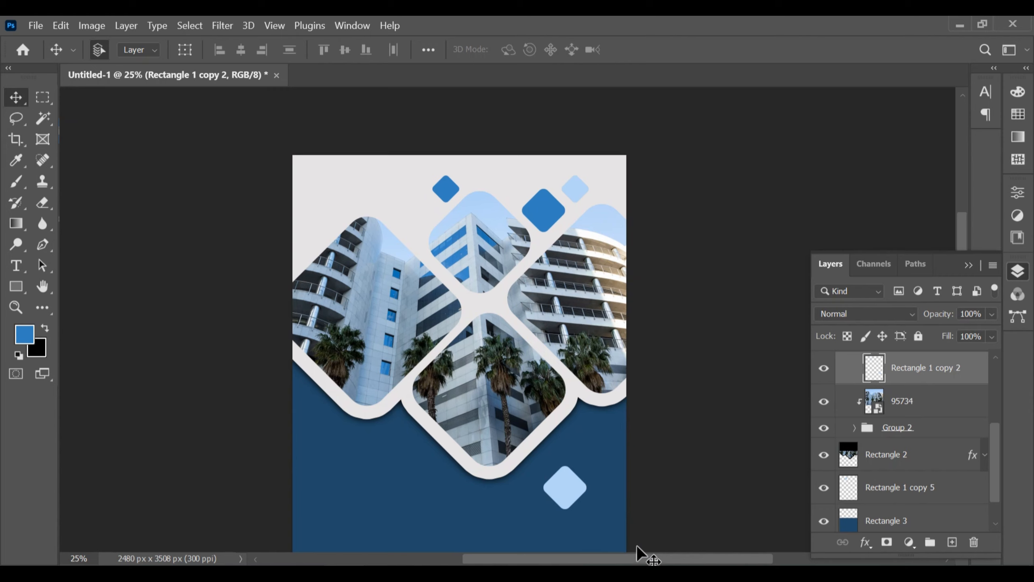
key("ctrl+z")
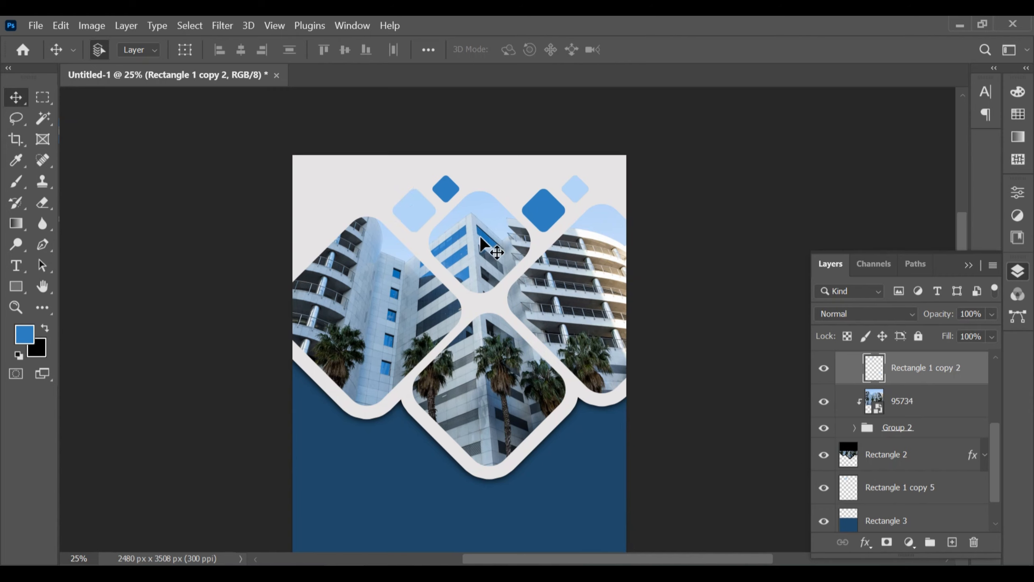
left_click_drag(995, 451, 836, 470)
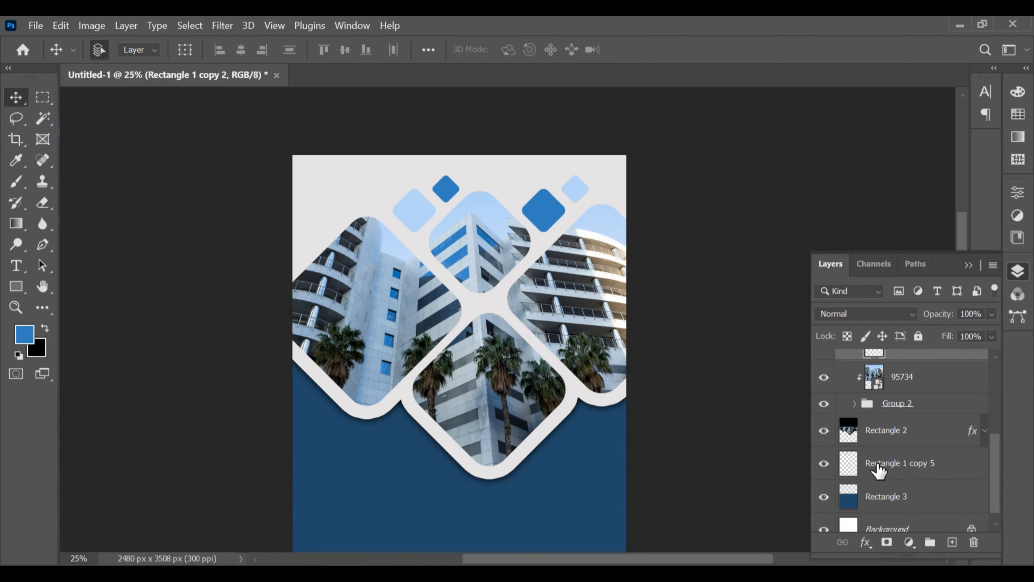
left_click(850, 467, "ctrl")
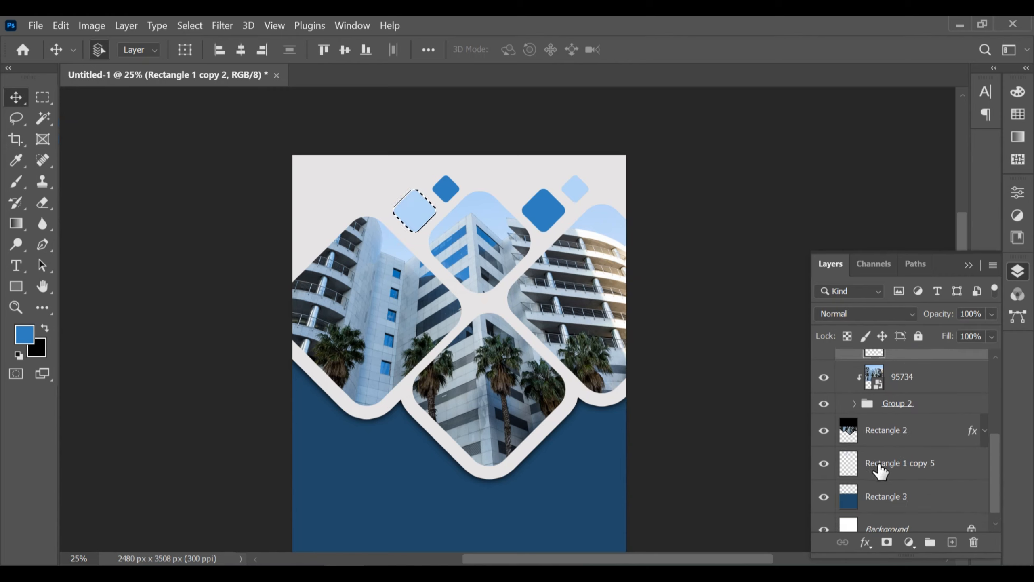
left_click(850, 466)
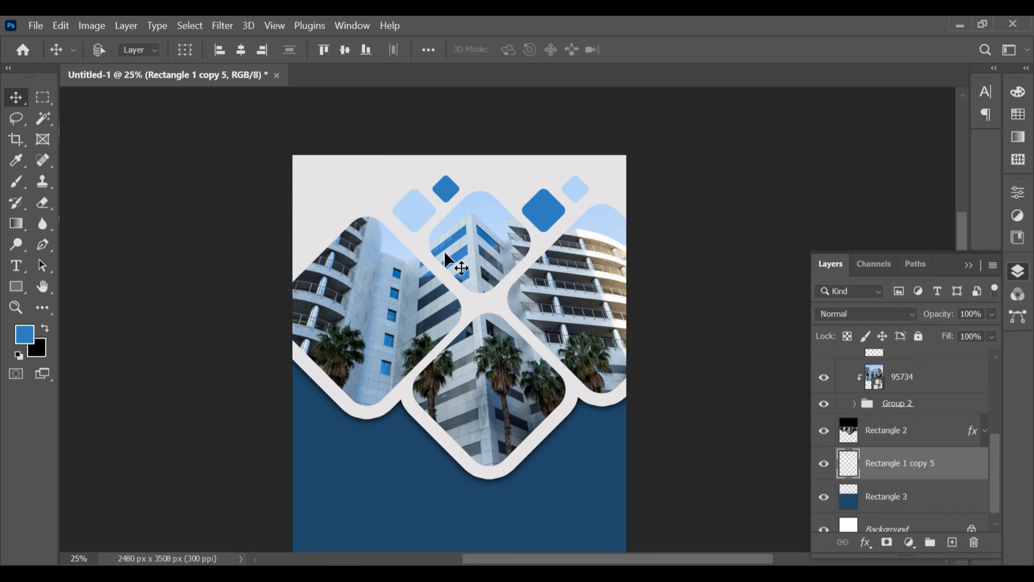
left_click_drag(427, 225, 407, 208)
left_click_drag(515, 360, 515, 360)
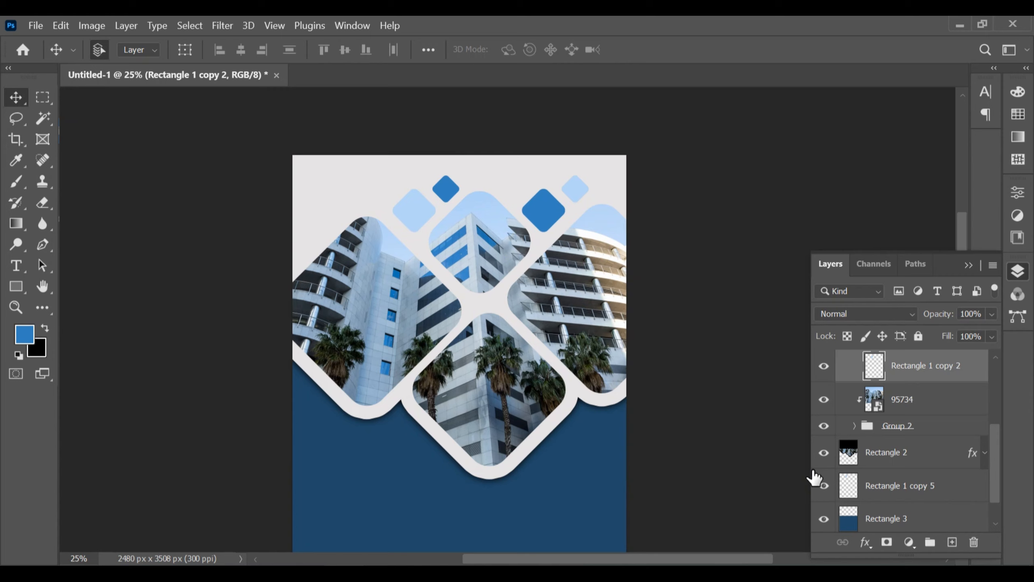
Delete the Rectangle 1 copy 5 layer located between Rectangle 2 and Rectangle 3
scroll(844, 468, "down", 1)
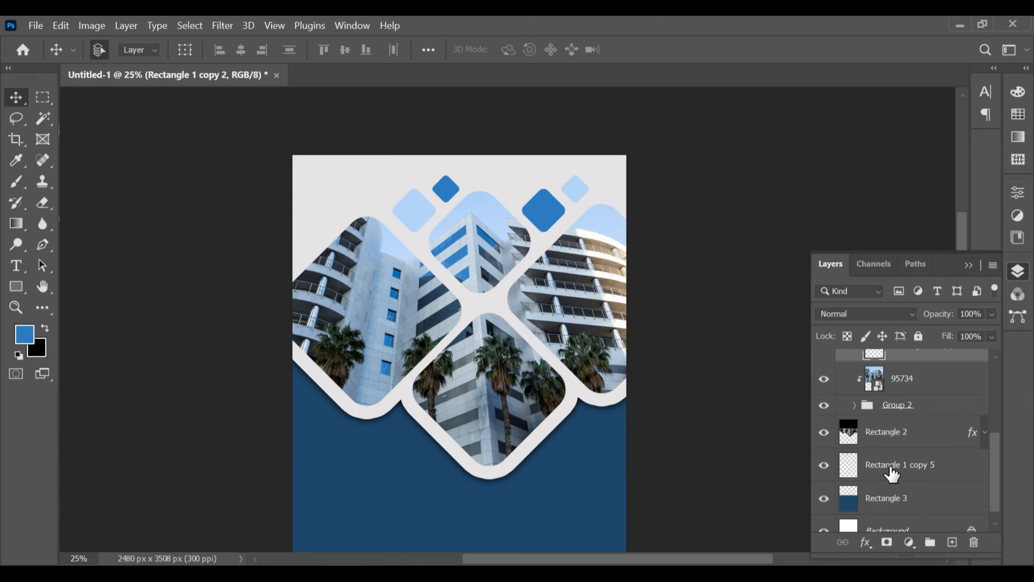
left_click(890, 470)
left_click(974, 542)
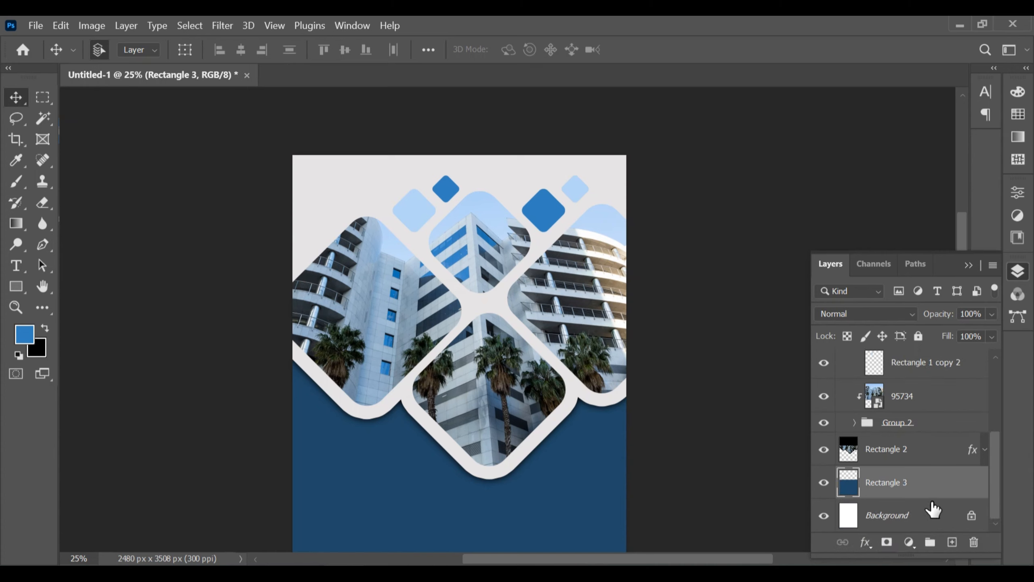
Duplicate the large light blue diamond at the top of the flyer and place the copy on the dark blue section
scroll(933, 508, "up", 2)
scroll(932, 508, "down", 2)
left_click(432, 220)
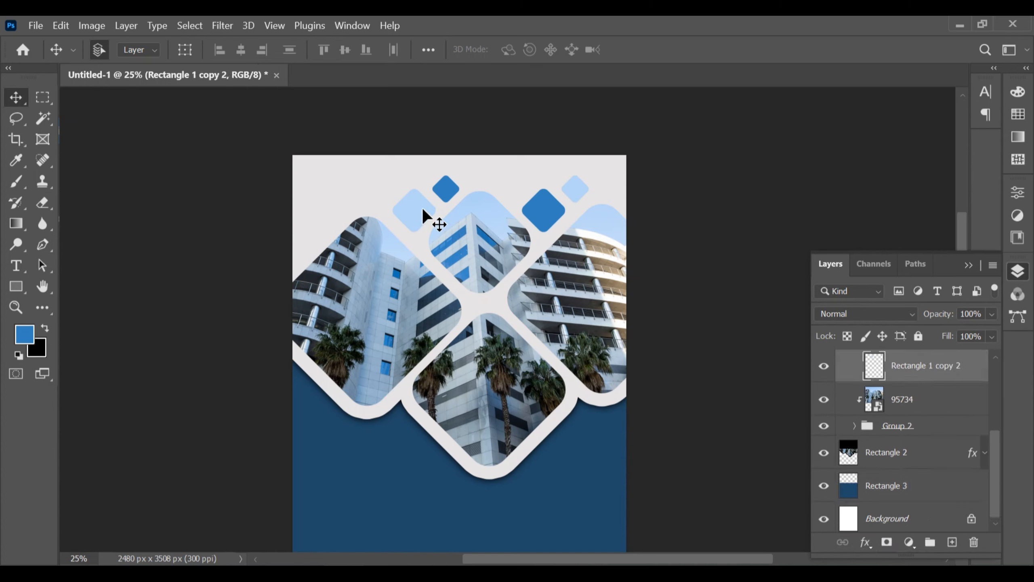
key("ctrl+j")
left_click(414, 212)
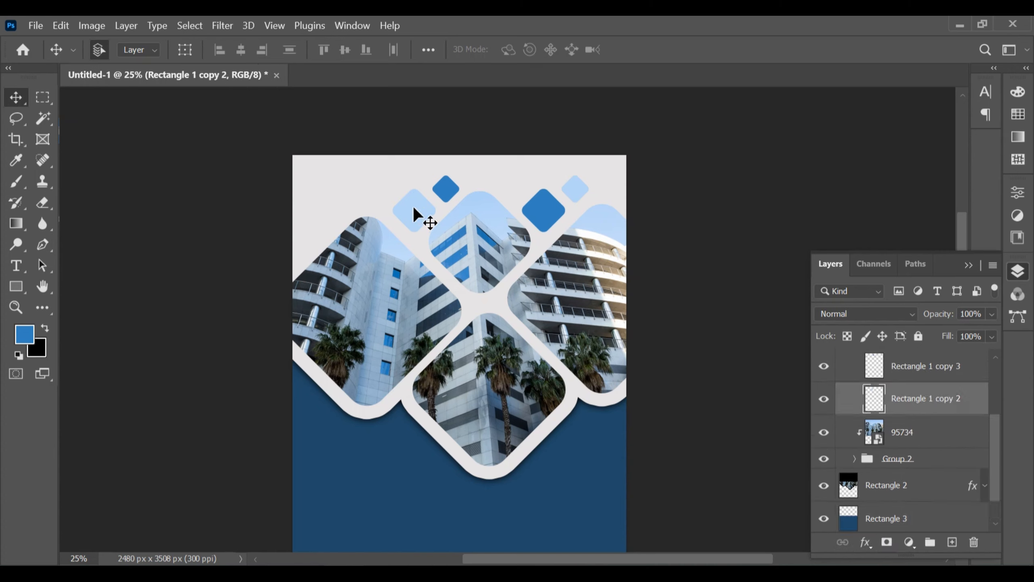
left_click_drag(414, 208, 555, 470)
scroll(687, 401, "down", 2)
scroll(688, 401, "down", 2)
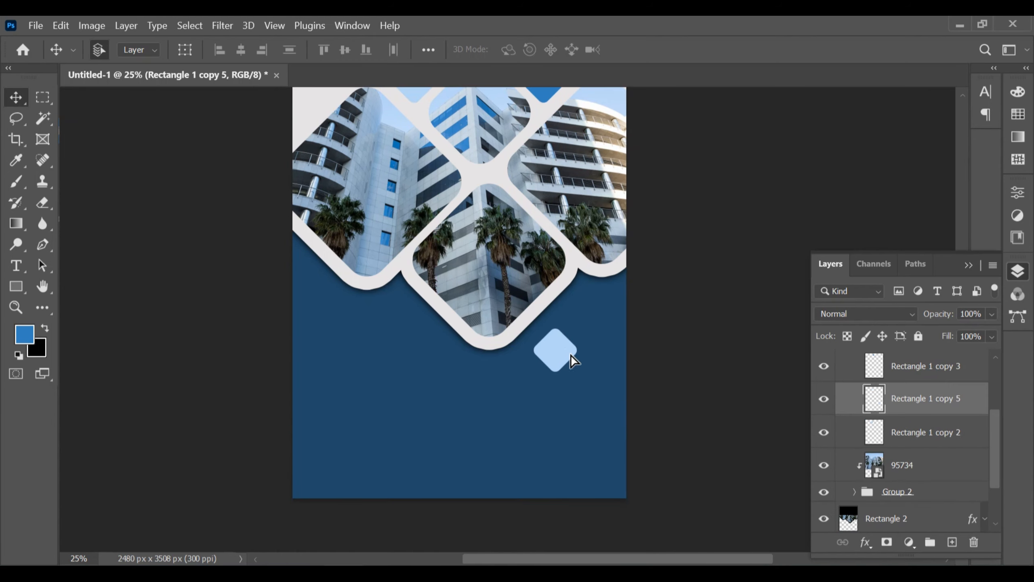
Move the copied diamond up beside the lowest photo diamond's right edge and scale it down slightly
left_click_drag(568, 354, 601, 303)
key("ctrl+t")
key("Return")
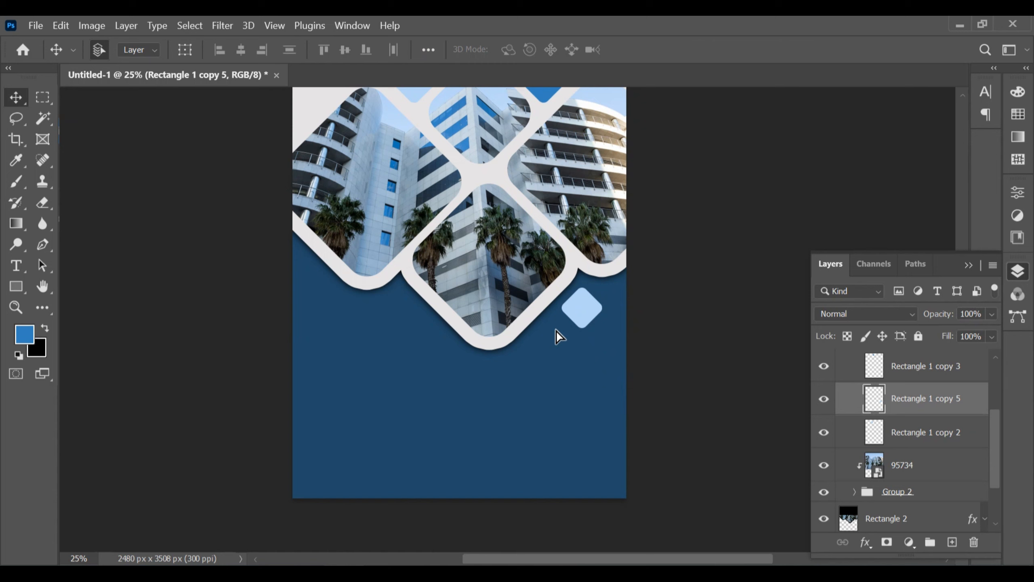
Move the copied light blue diamond to the flyer's left edge on the dark blue section and scale it to 336%
left_click_drag(556, 330, 353, 420)
key("ctrl+t")
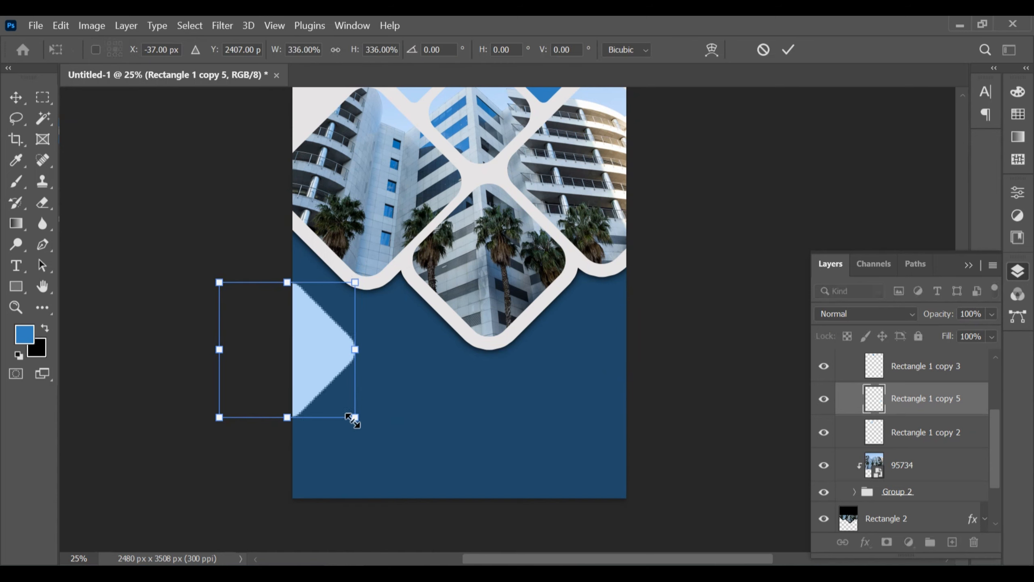
left_click_drag(319, 354, 438, 344)
key("Return")
Shrink a second copy of the light blue diamond and place it at the upper right of the large one
key("ctrl+t")
left_click_drag(447, 245, 414, 275)
left_click_drag(373, 319, 379, 342)
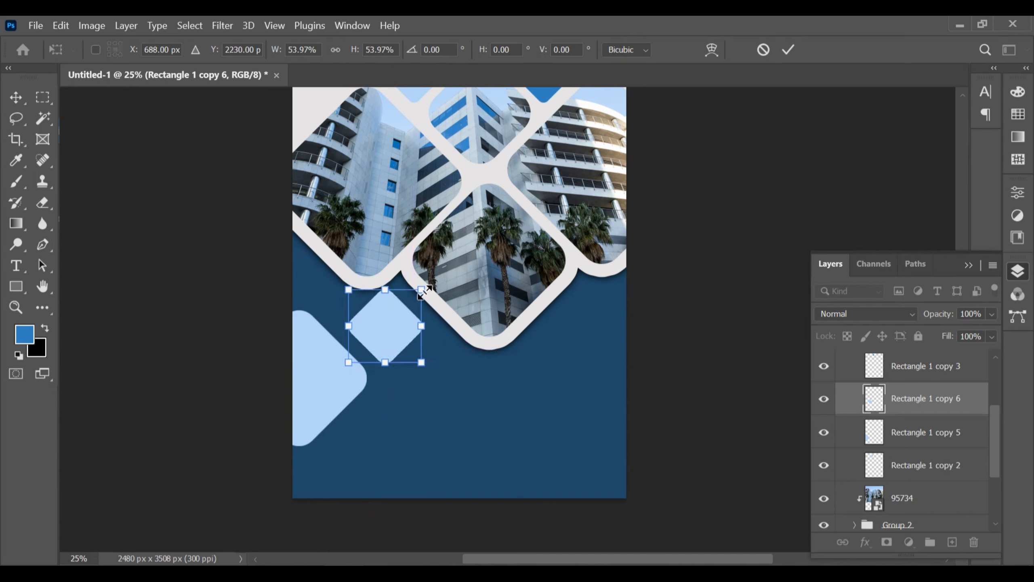
left_click_drag(420, 291, 383, 321)
key("Return")
Nudge the large and small light blue diamonds on the dark blue section slightly upward, and deselect all layers
scroll(465, 413, "up", 4)
scroll(465, 413, "down", 5)
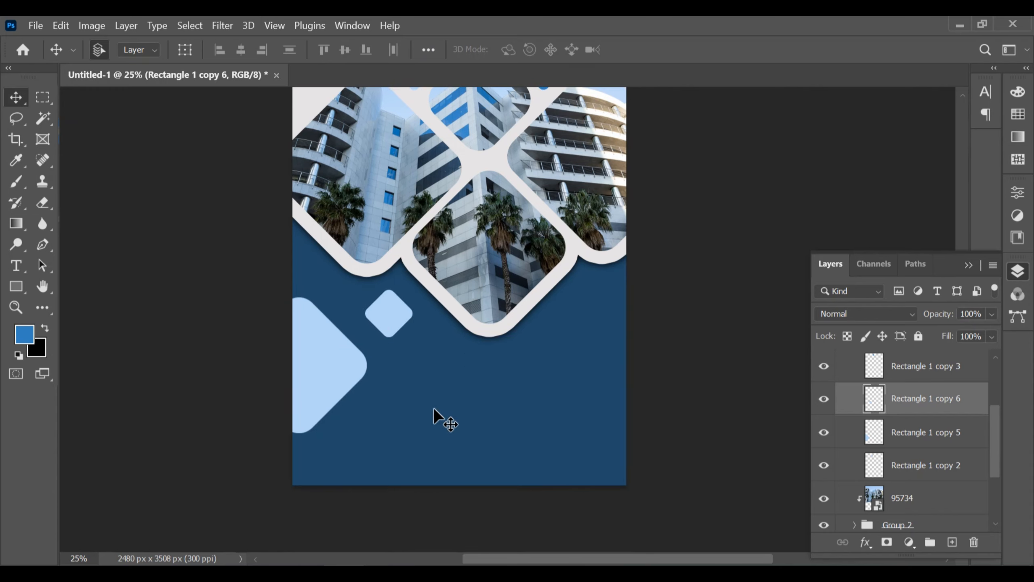
left_click_drag(316, 336, 315, 321)
left_click_drag(376, 308, 368, 304)
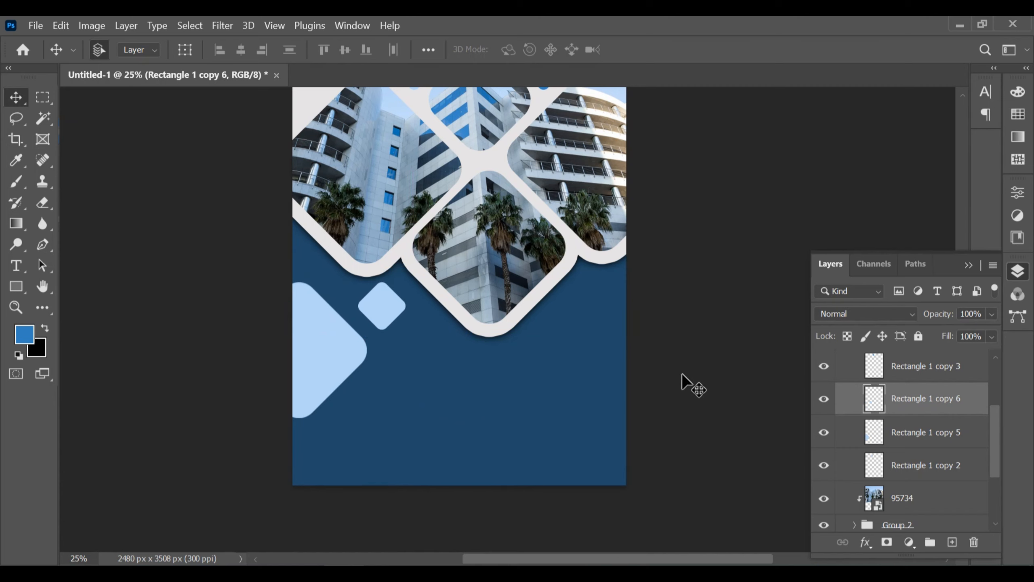
left_click(667, 394)
scroll(667, 394, "up", 6)
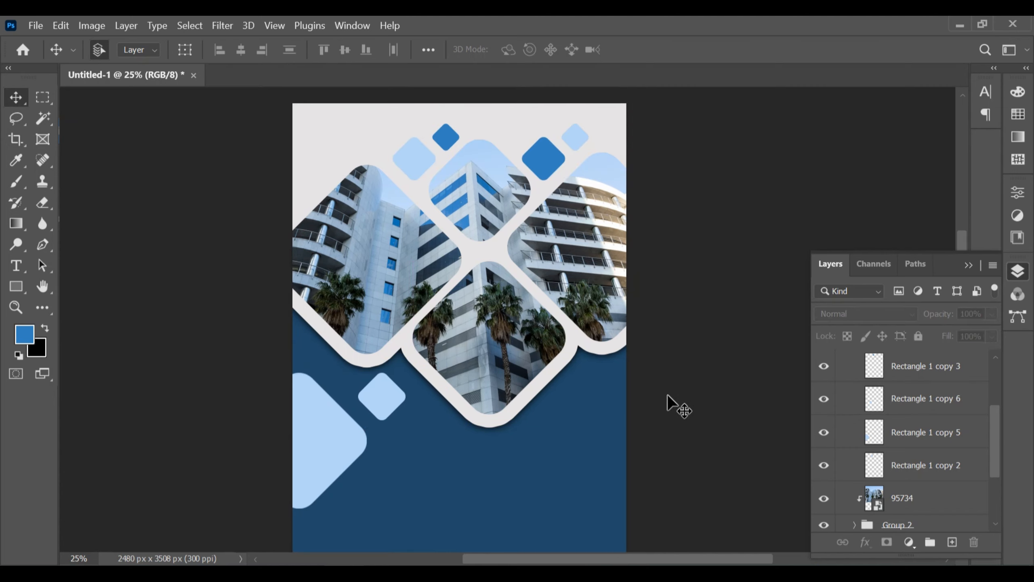
scroll(667, 394, "down", 2)
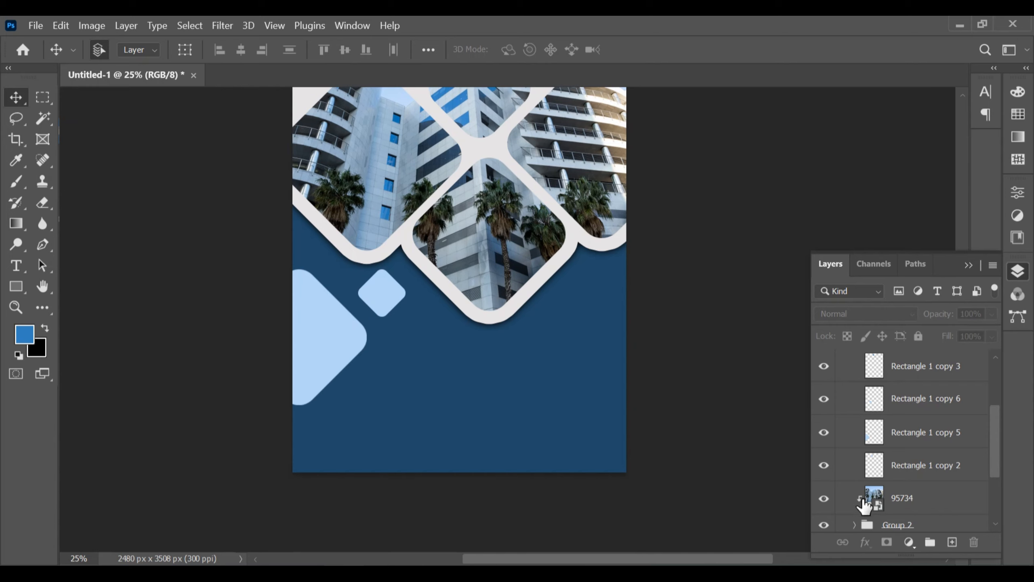
scroll(550, 440, "up", 3)
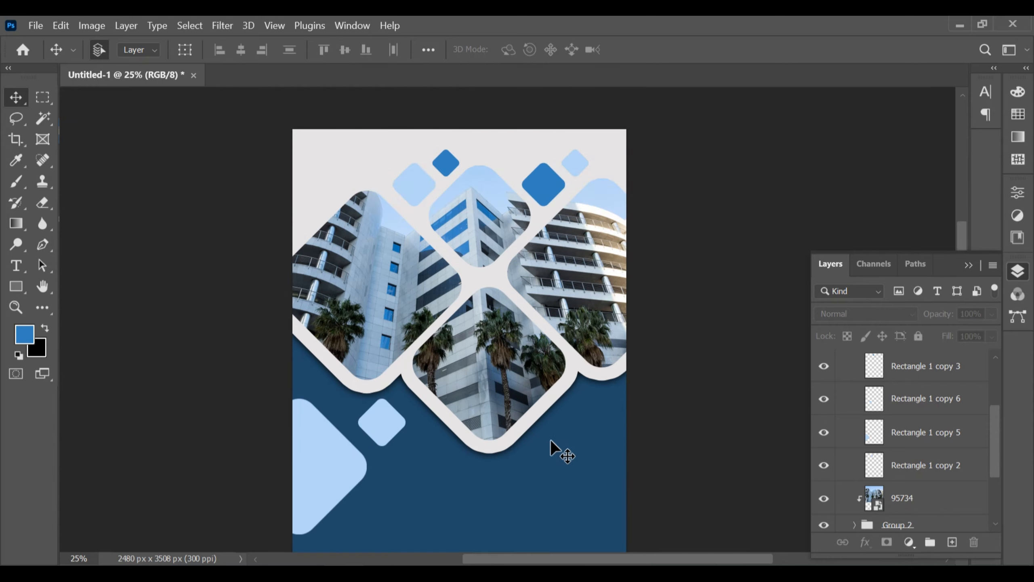
scroll(551, 440, "down", 3)
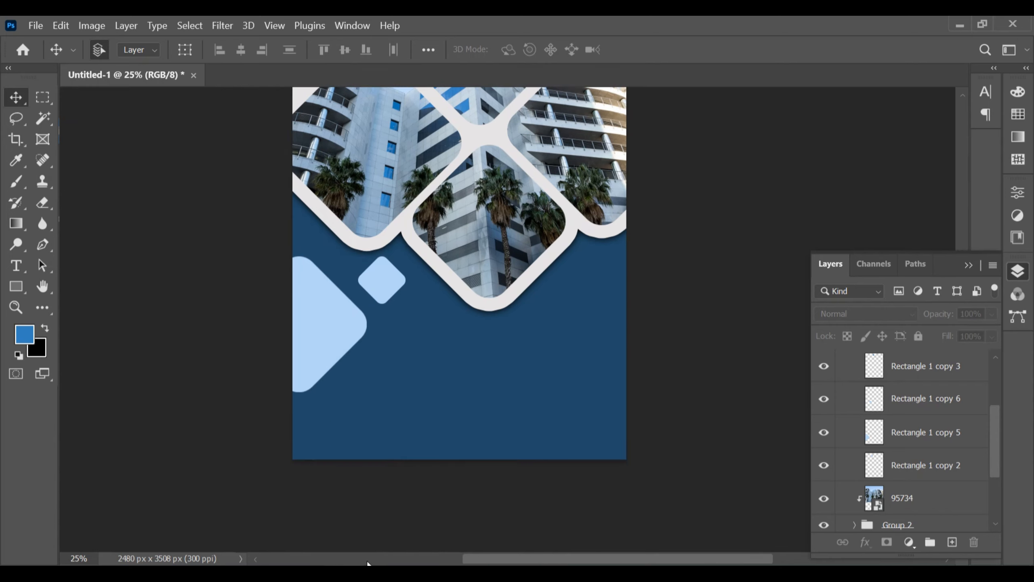
left_click(28, 25)
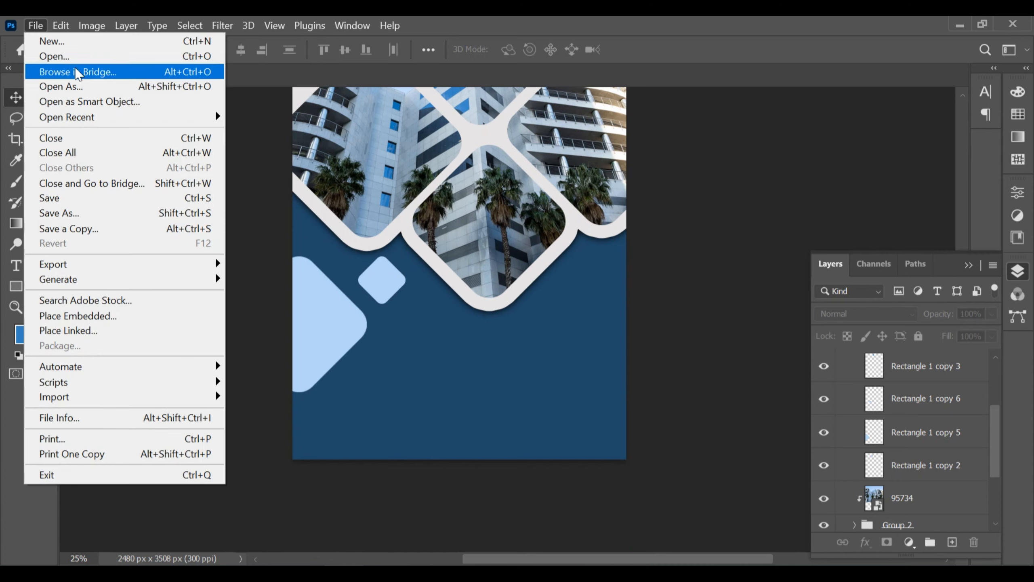
left_click(328, 322)
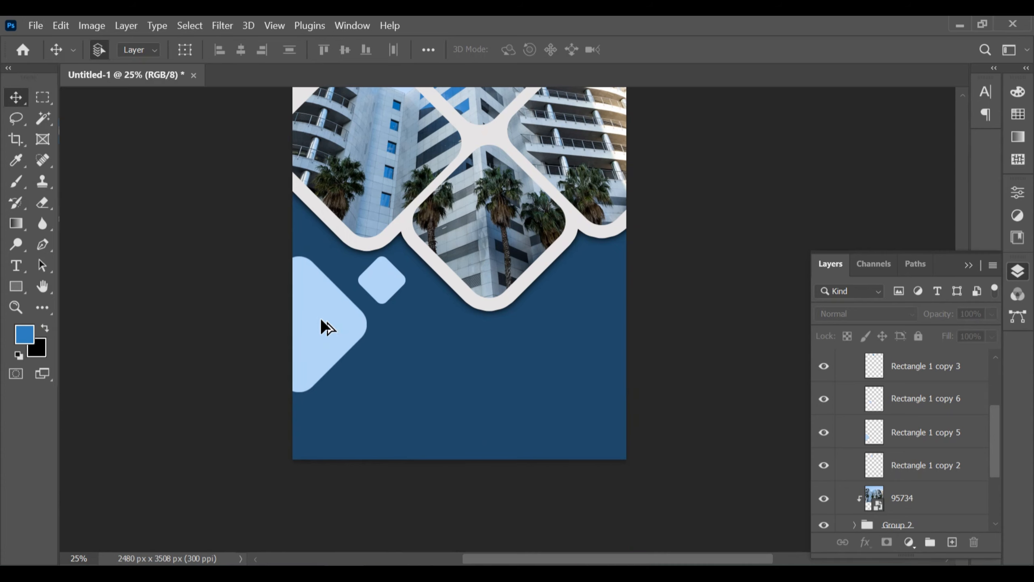
Duplicate the large light blue diamond on the dark blue section and fill the copy with the foreground blue
left_click(322, 322)
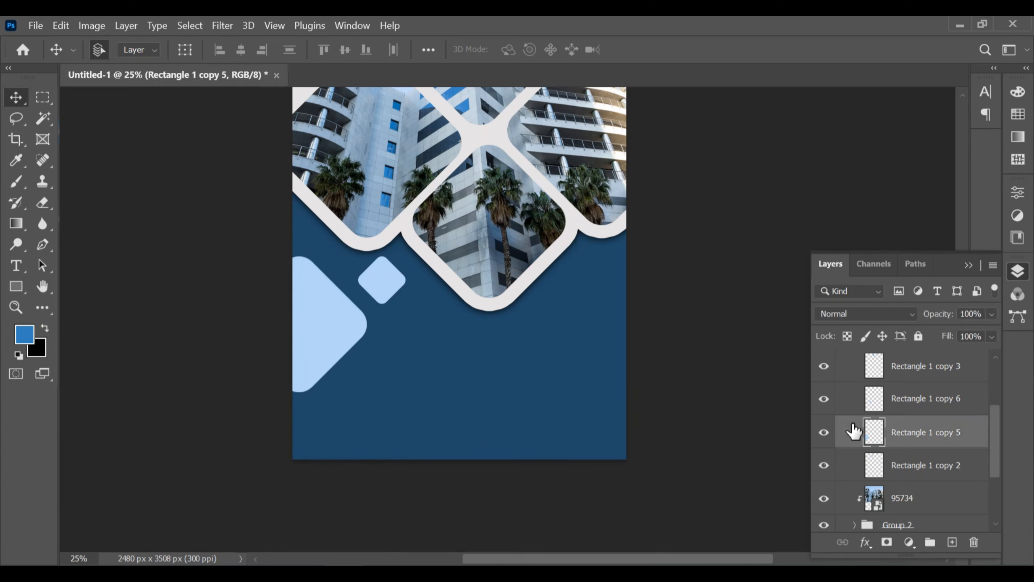
left_click_drag(912, 440, 953, 548)
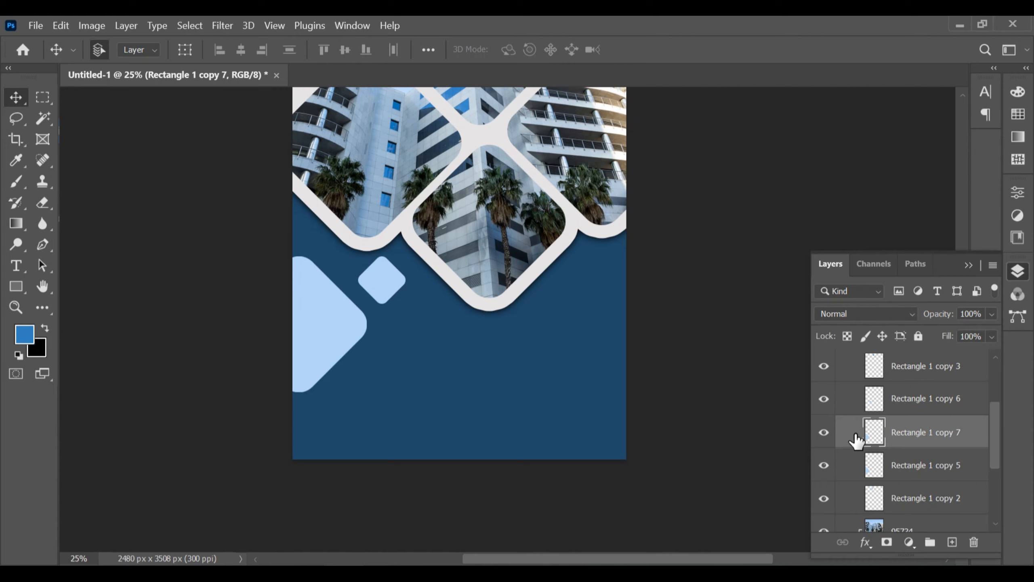
left_click(874, 433, "ctrl")
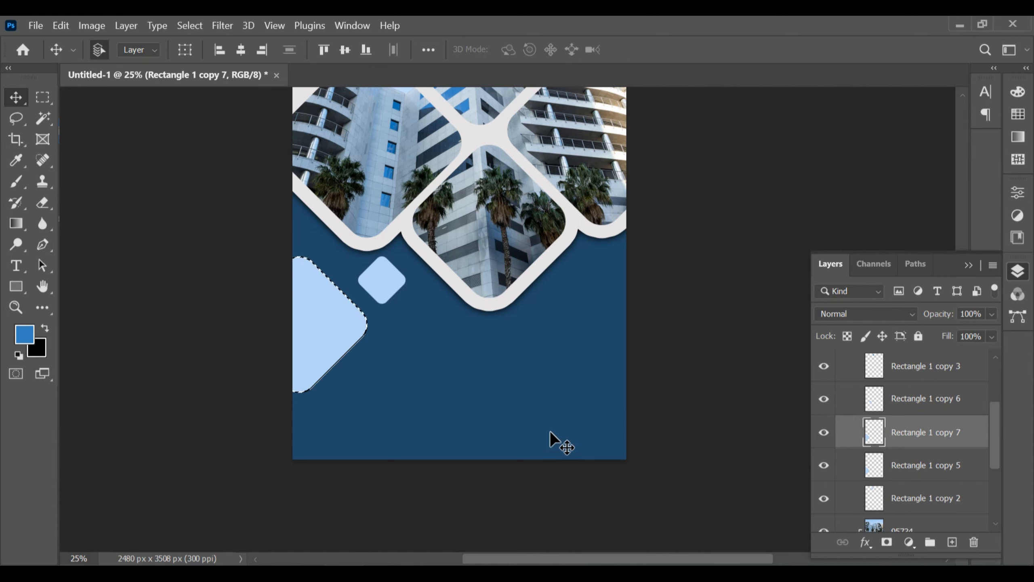
key("alt+BackSpace")
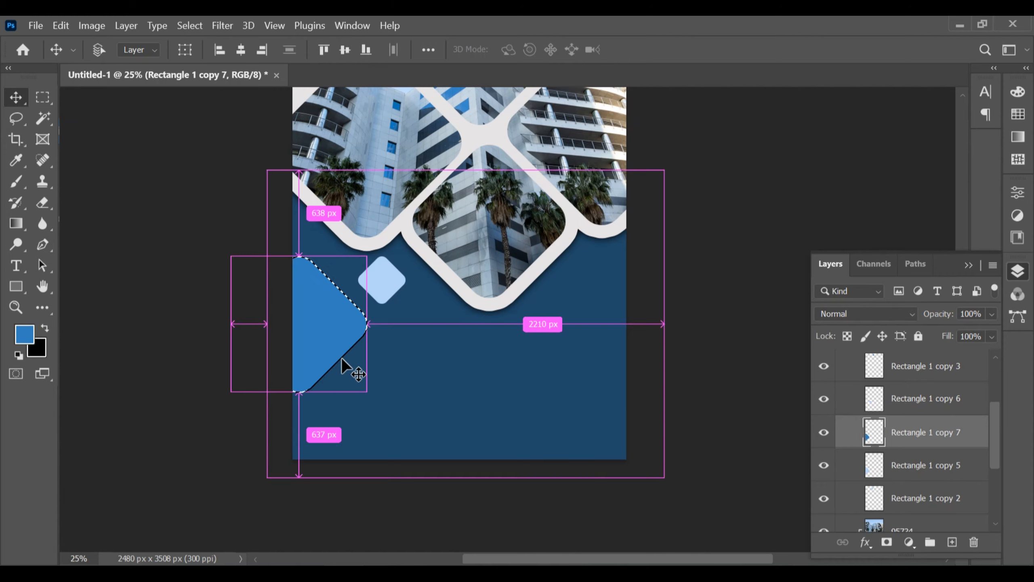
key("ctrl+d")
Scale the blue diamond copy down slightly about its centre so the light blue diamond frames it
key("ctrl+t")
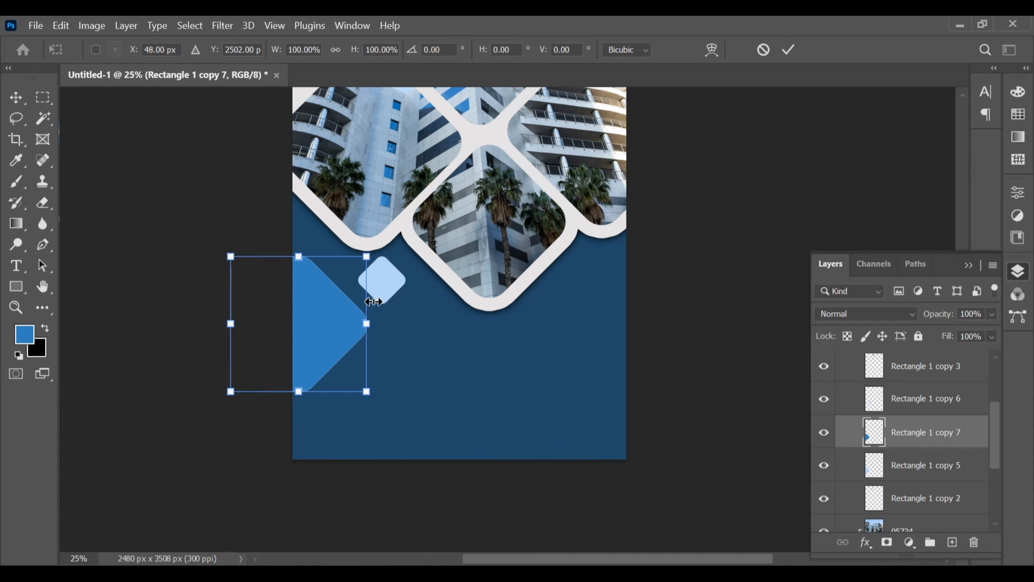
left_click_drag(353, 261, 346, 267)
key("Return")
Place the Qr Code image embedded, shrink it to about 9.61% and position it on the large blue diamond
left_click(35, 26)
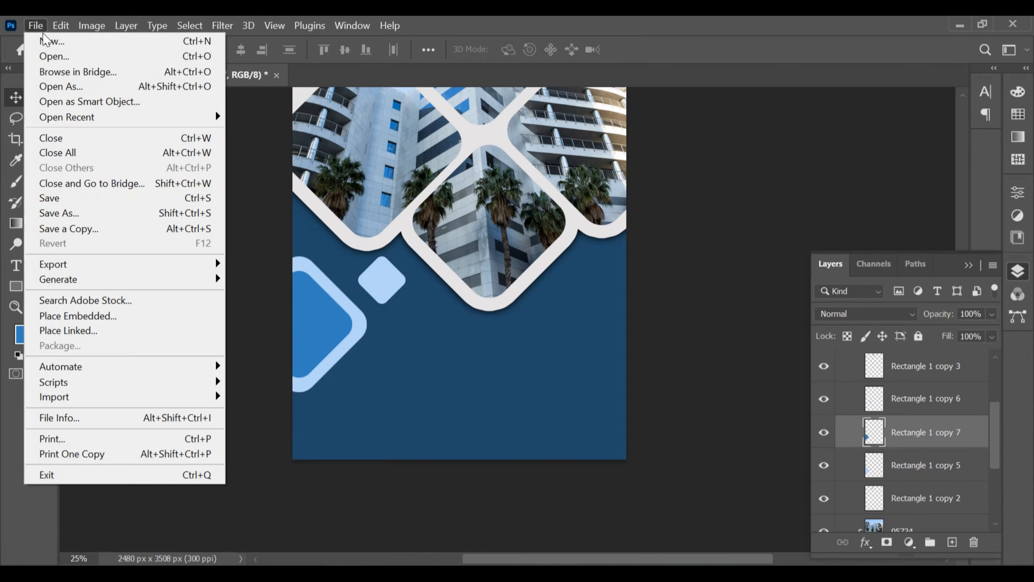
left_click(83, 320)
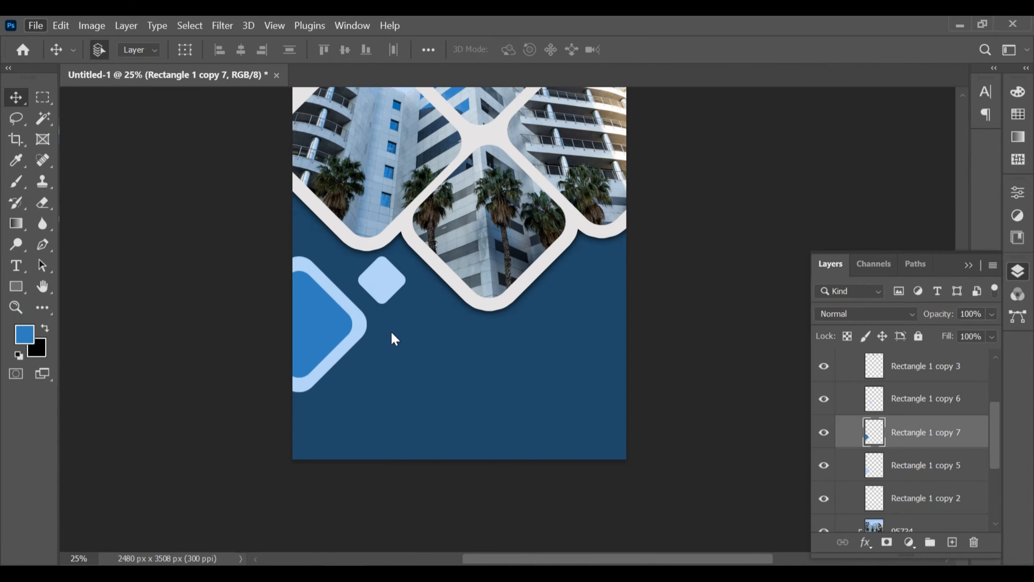
double_click(462, 139)
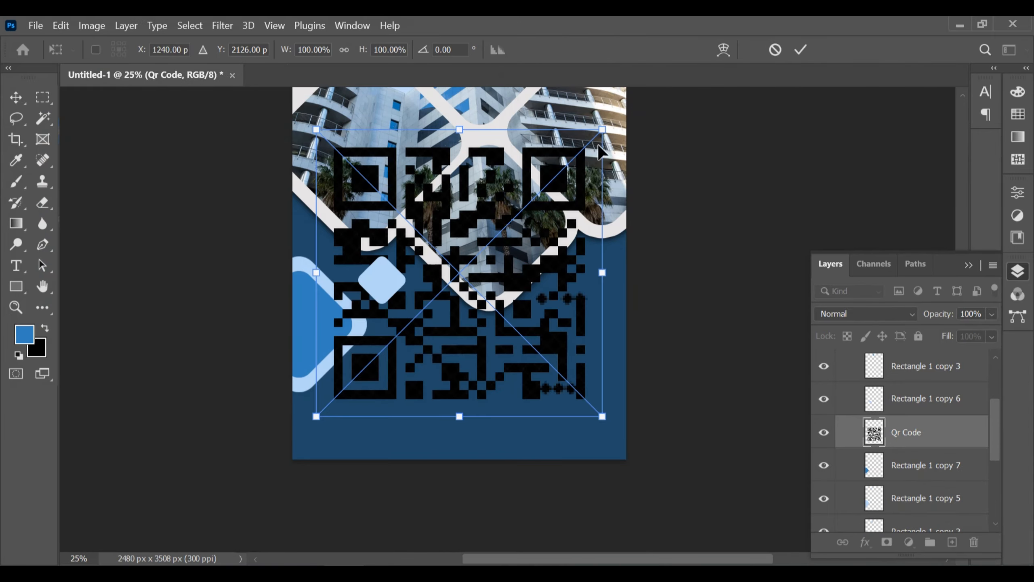
left_click_drag(605, 130, 473, 256)
left_click_drag(357, 314, 350, 318)
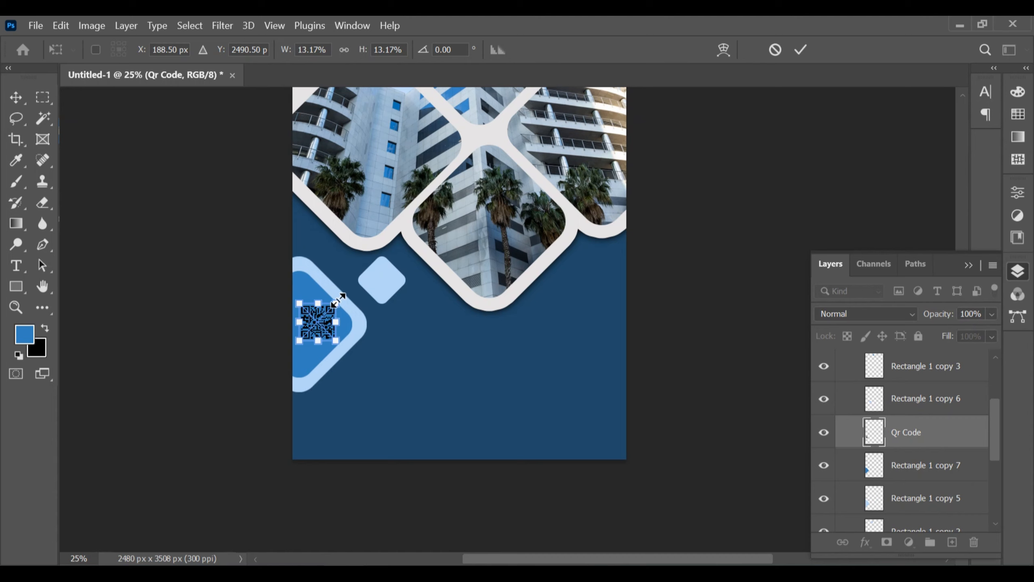
key("Return")
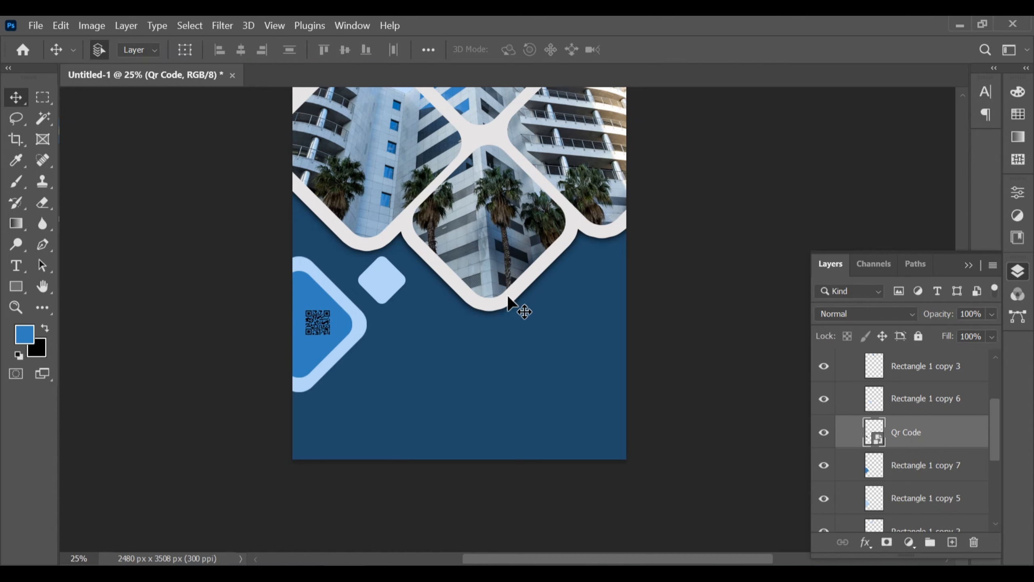
Enlarge the QR code on the blue diamond about its centre to about 12.61%
scroll(471, 313, "up", 3)
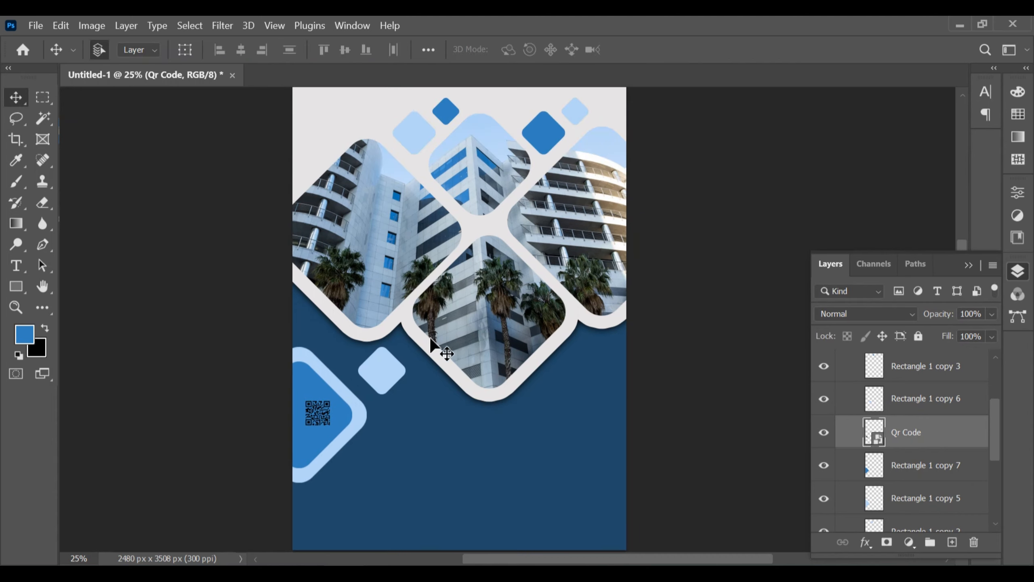
key("ctrl+t")
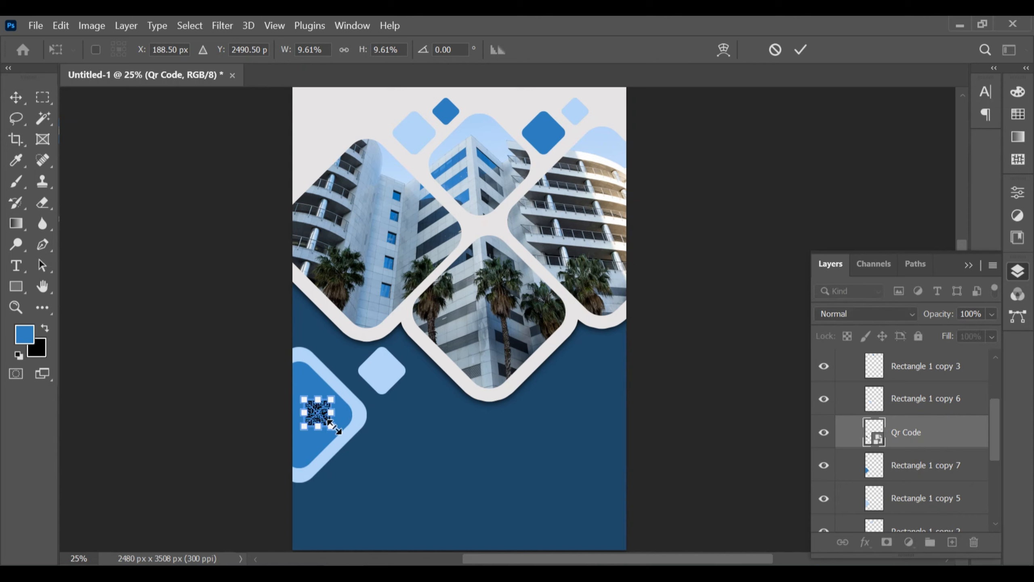
left_click_drag(331, 421, 336, 423)
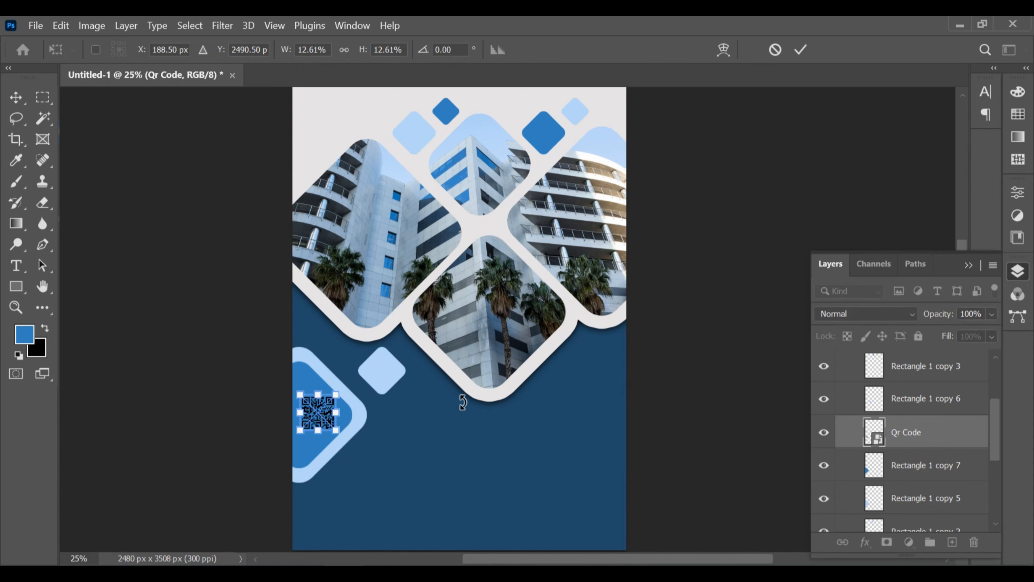
key("Return")
scroll(501, 362, "down", 3)
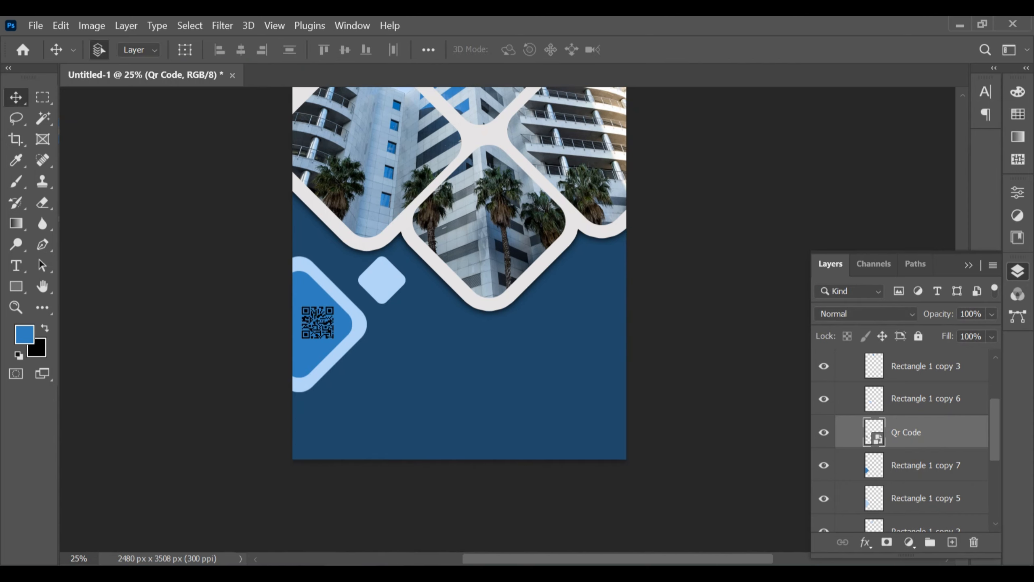
Copy the word Headline from the Notepad document and add it as a text layer below the lowest photo diamond in Photoshop
key("alt+Tab")
left_click_drag(481, 139, 426, 141)
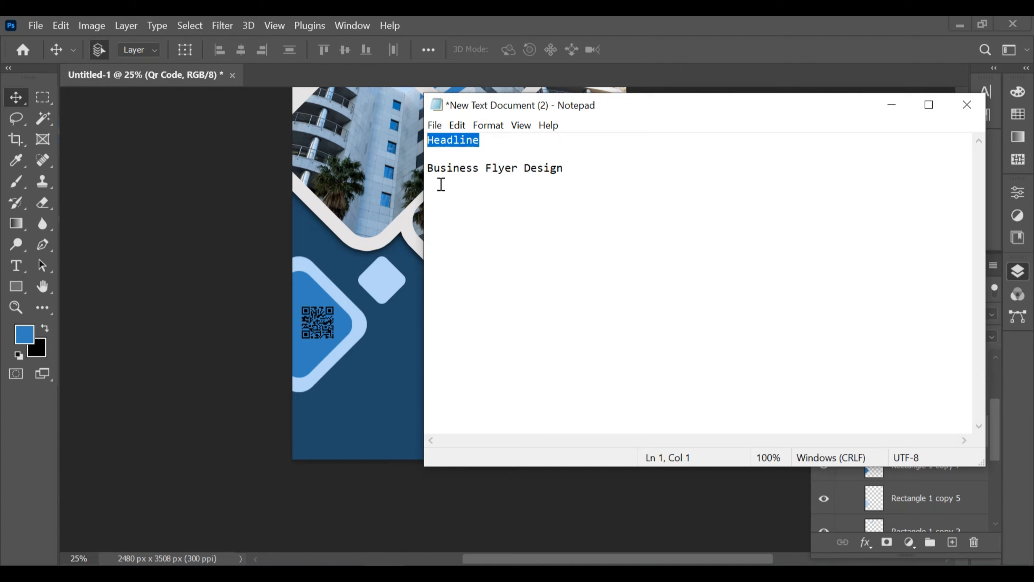
left_click(892, 105)
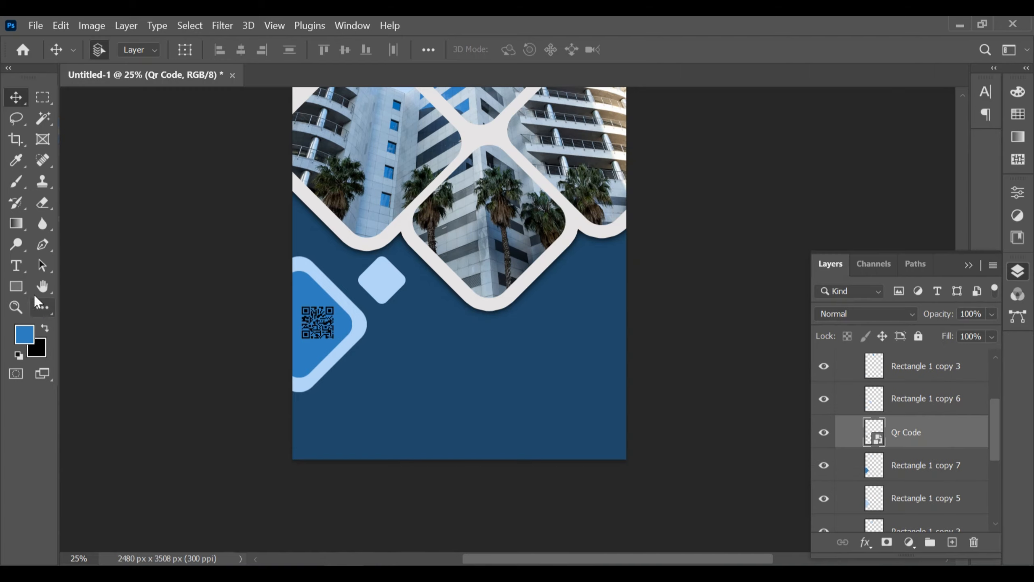
key("t")
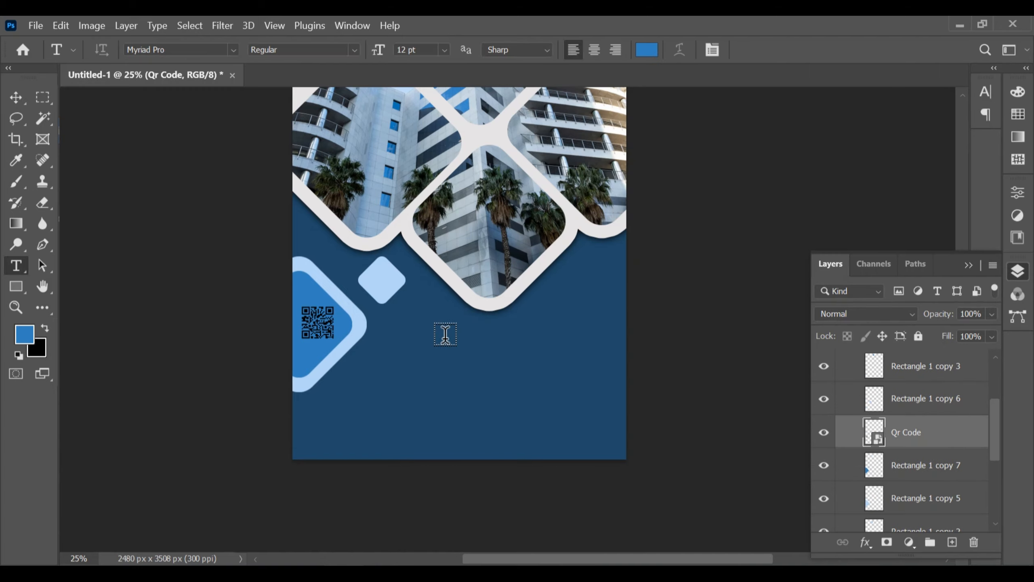
left_click(445, 334)
type("HEADLINE")
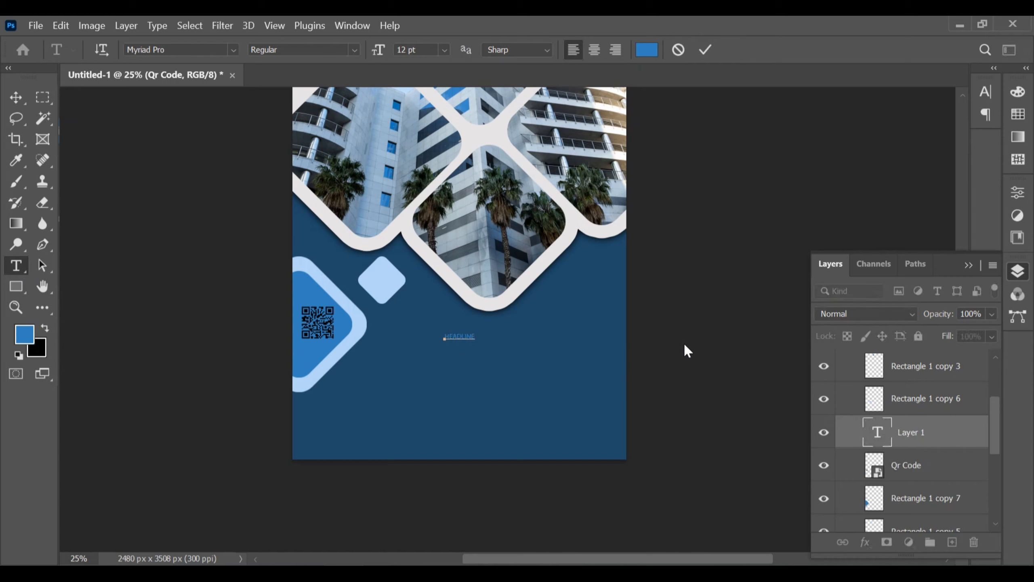
Set the font size of the whole HEADLINE text to 60 pt
double_click(462, 336)
left_click(986, 92)
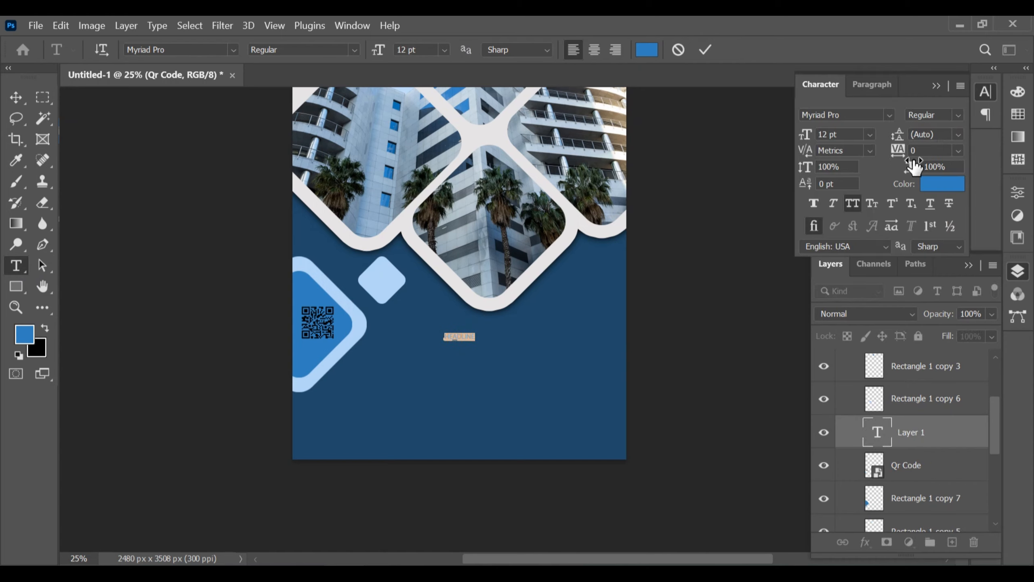
left_click(870, 132)
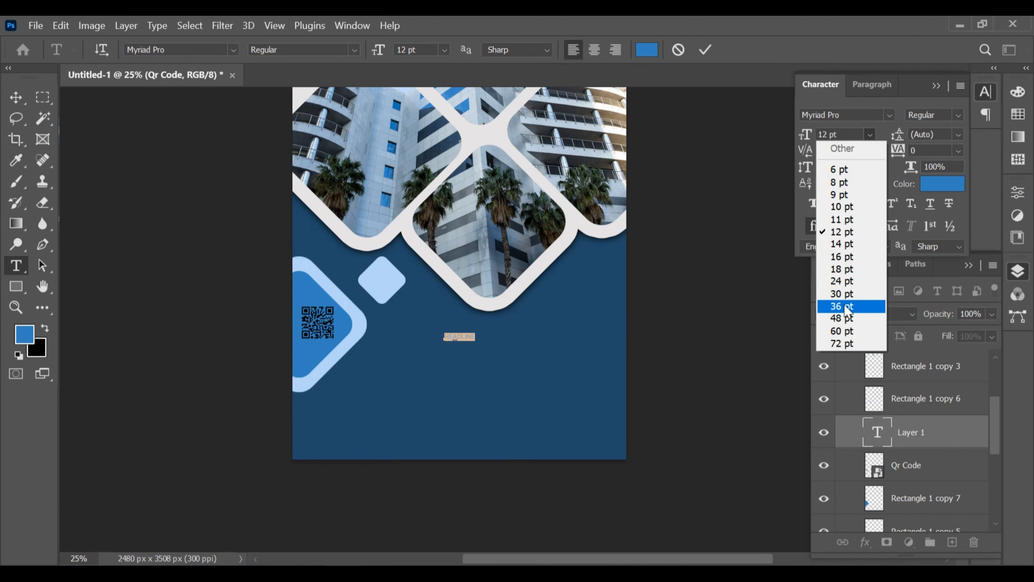
left_click(845, 292)
left_click(888, 115)
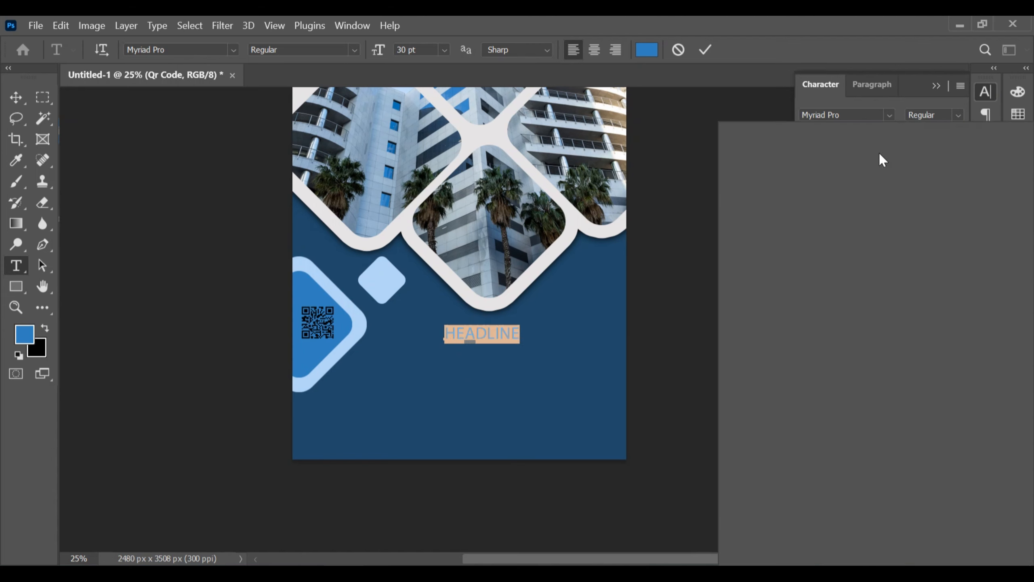
key("Down")
left_click(891, 100)
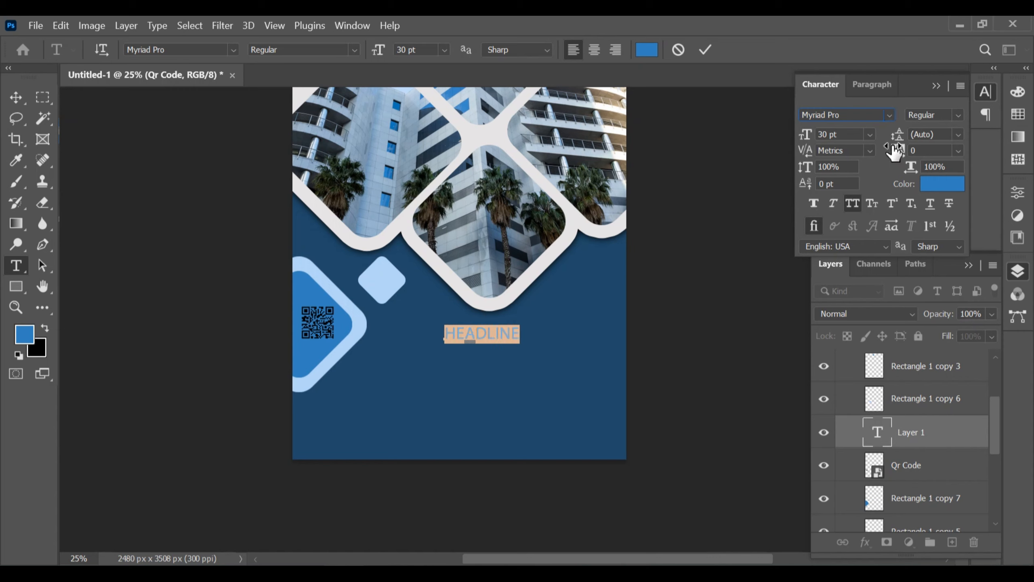
left_click(871, 133)
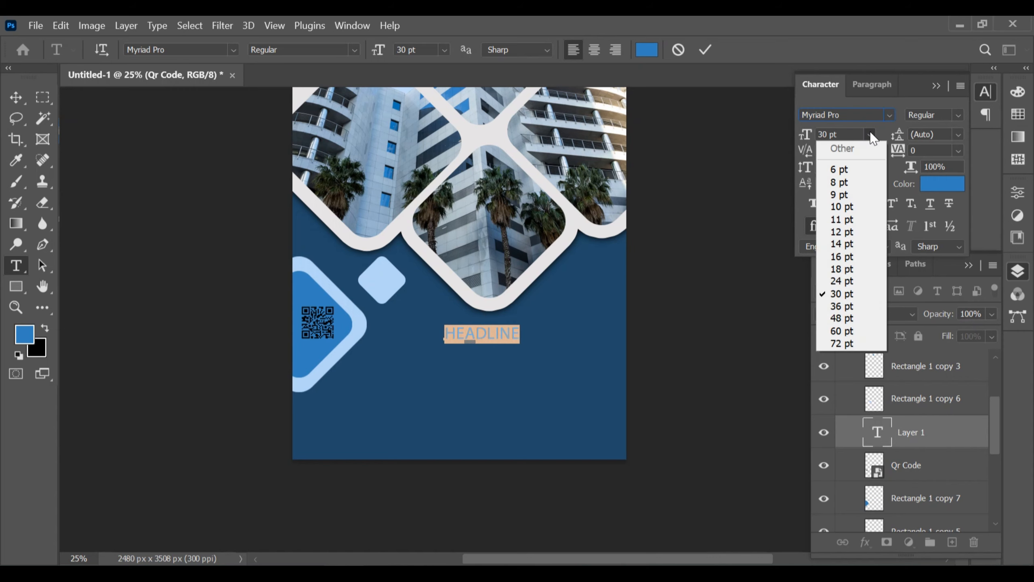
left_click(841, 327)
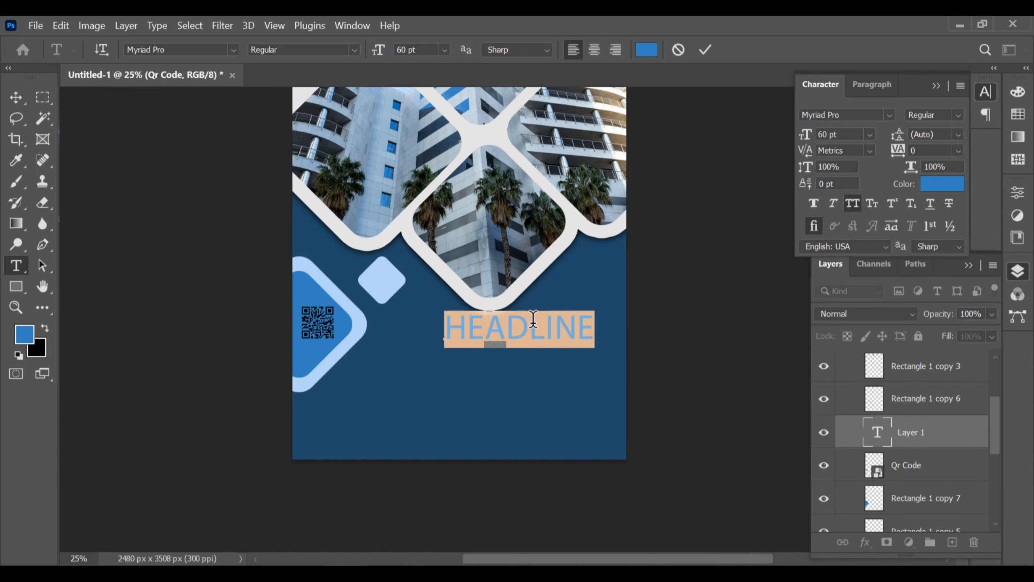
Color the HEAD part of the headline white and move the headline slightly left and down
left_click(526, 326)
left_click(605, 337, "shift")
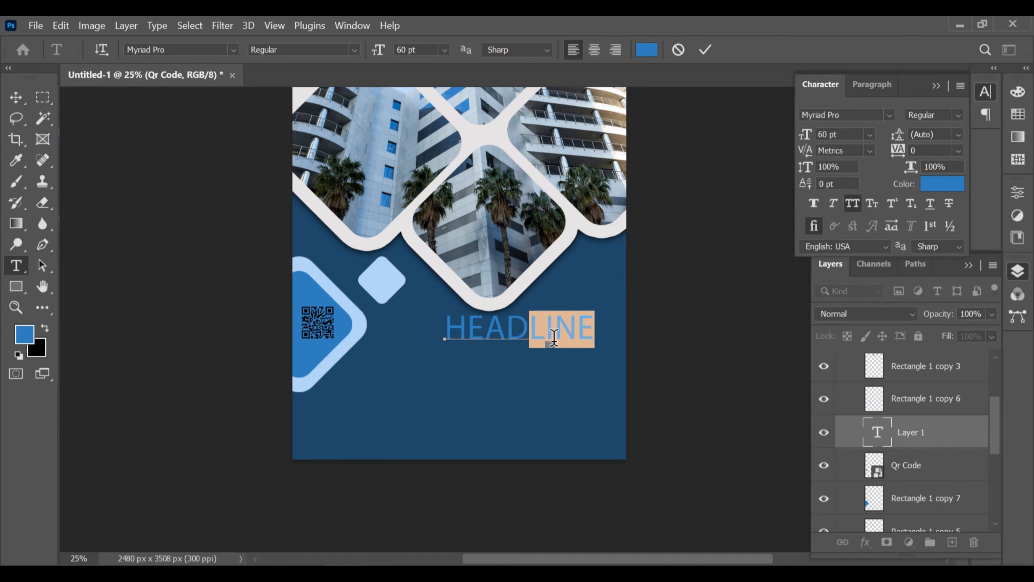
left_click_drag(530, 331, 444, 331)
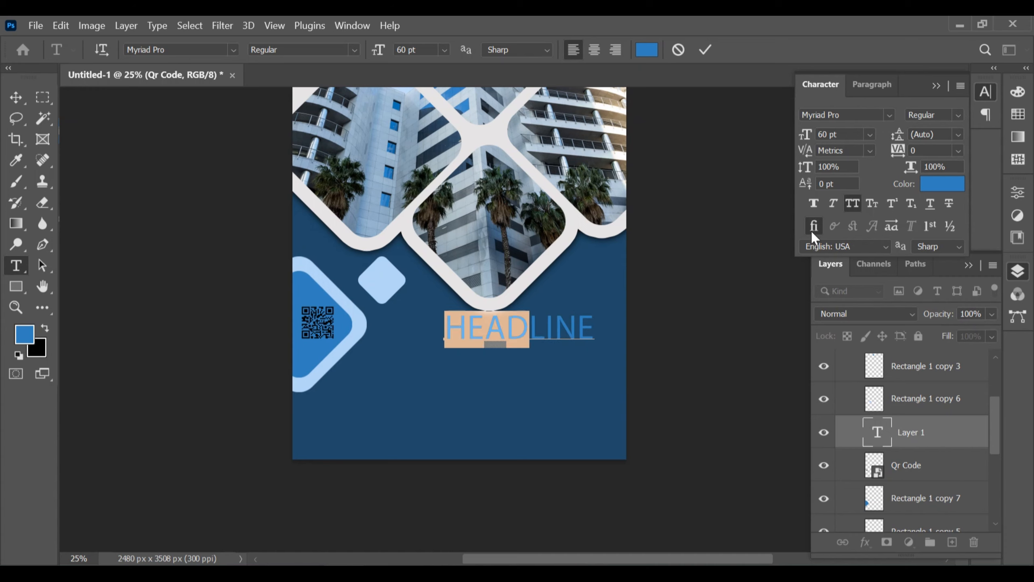
left_click(932, 190)
left_click_drag(646, 178, 606, 139)
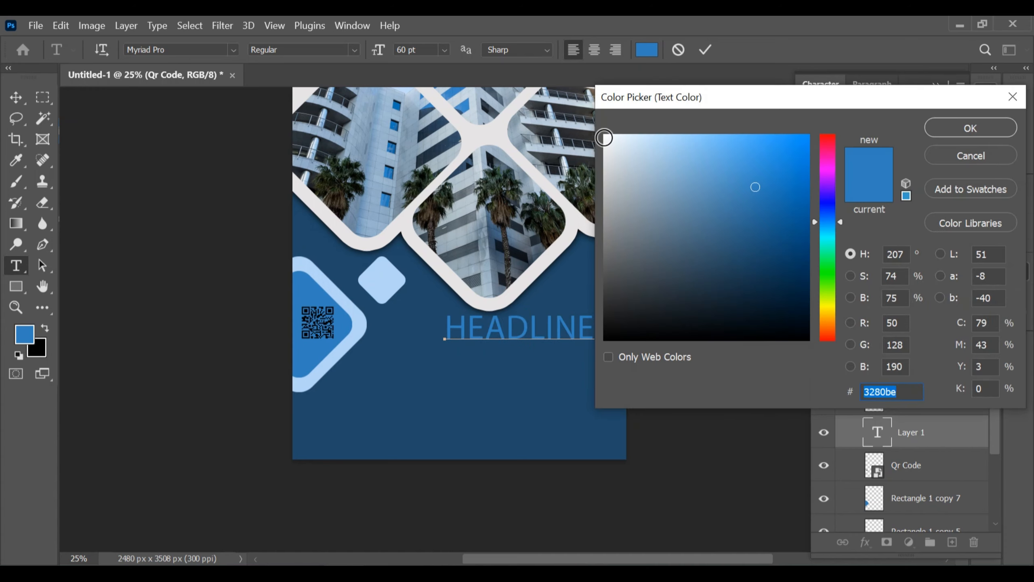
left_click(940, 129)
key("ctrl+Return")
key("v")
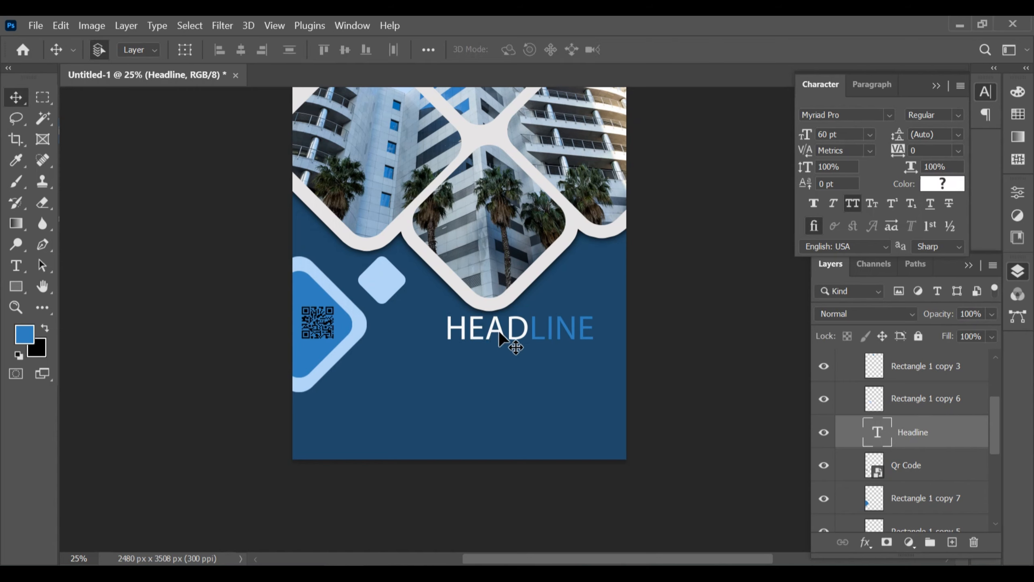
mouse_move(500, 330)
left_mouse_down()
mouse_move(470, 336)
mouse_move(484, 336)
left_mouse_up()
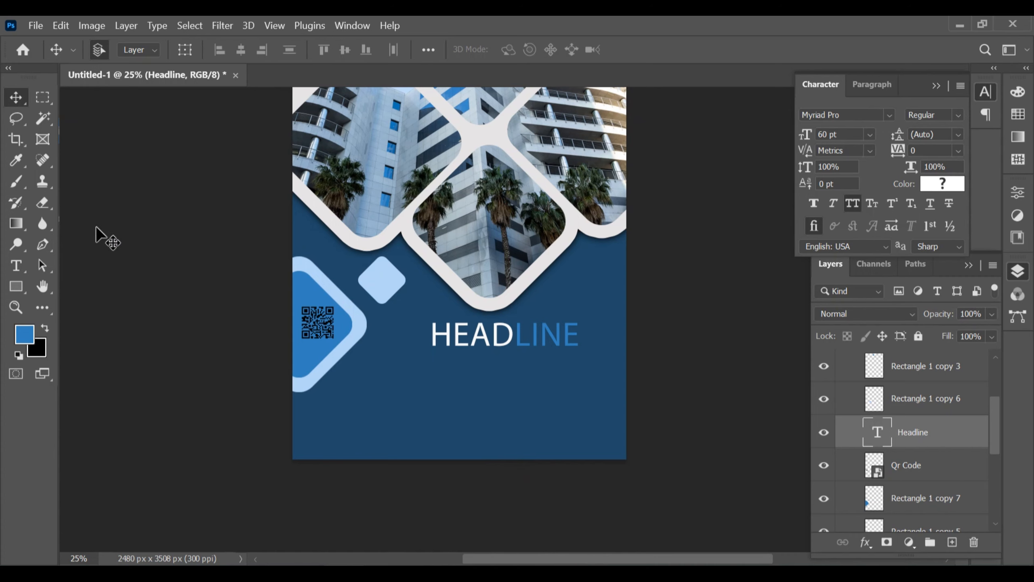
Draw a circle about 344 px wide below the start of the headline, with no fill and a black stroke
left_click_drag(17, 288, 70, 303)
left_click_drag(415, 371, 439, 398)
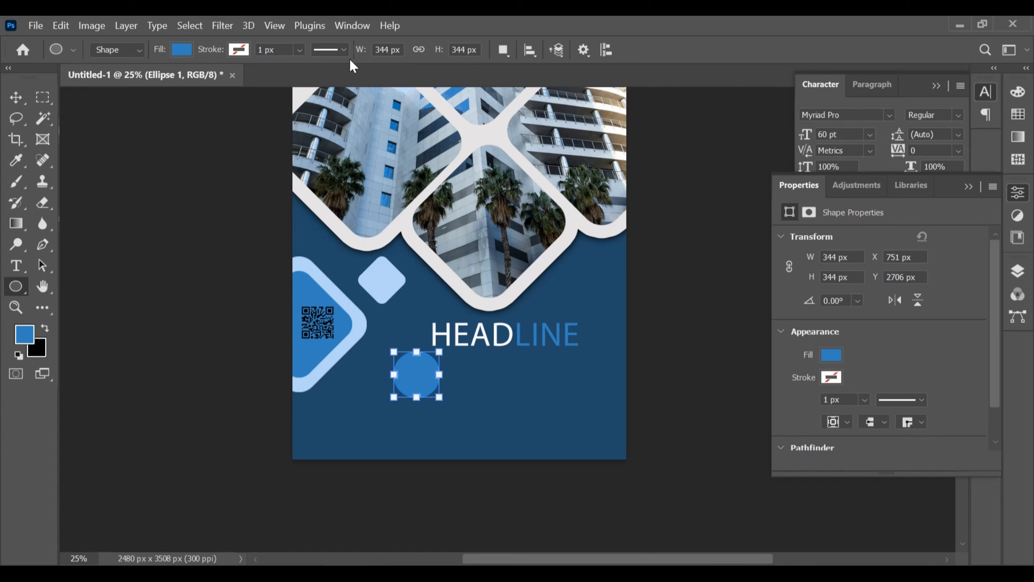
left_click(239, 50)
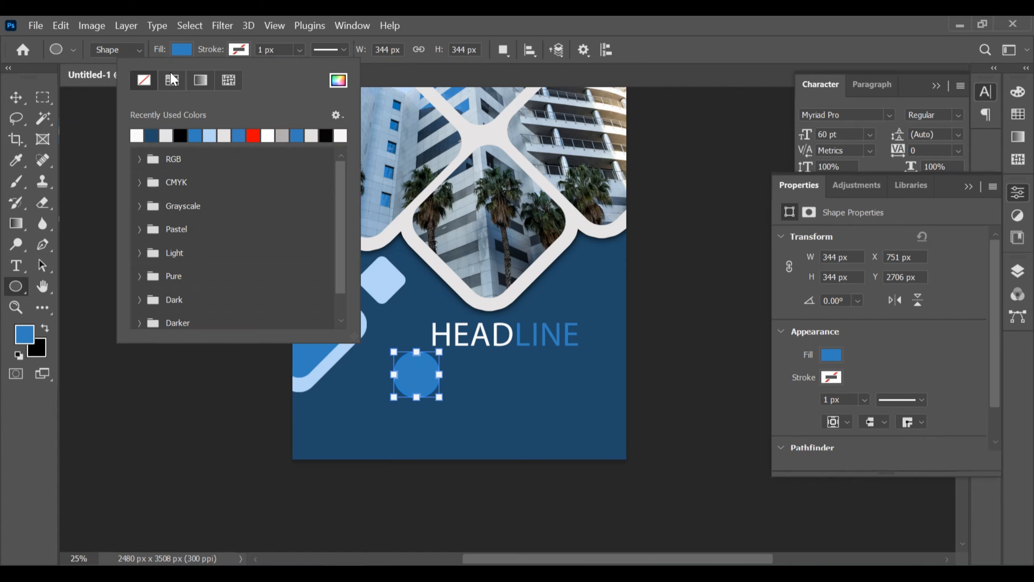
left_click(182, 49)
left_click(182, 49)
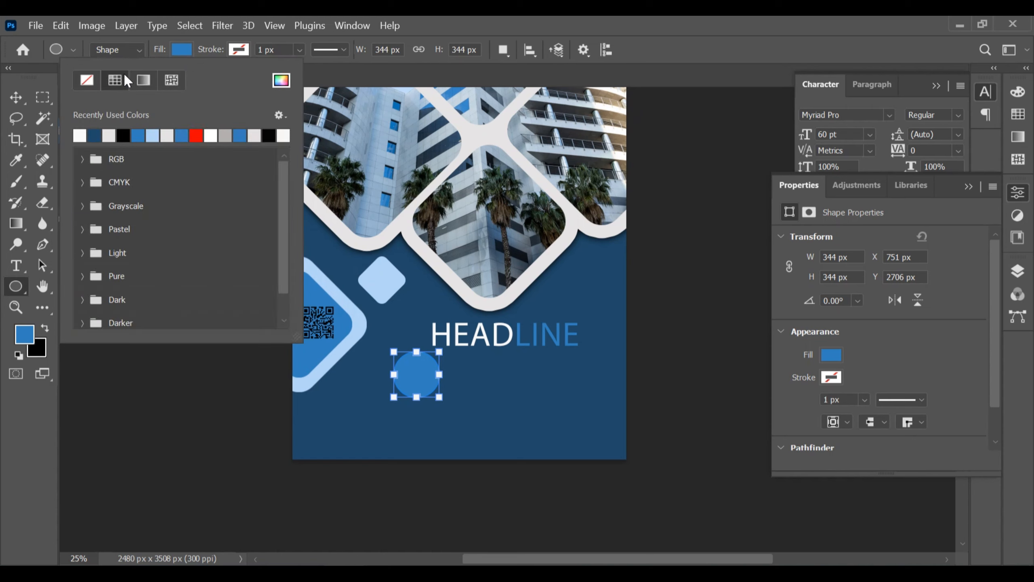
left_click(86, 80)
left_click(239, 50)
left_click(240, 50)
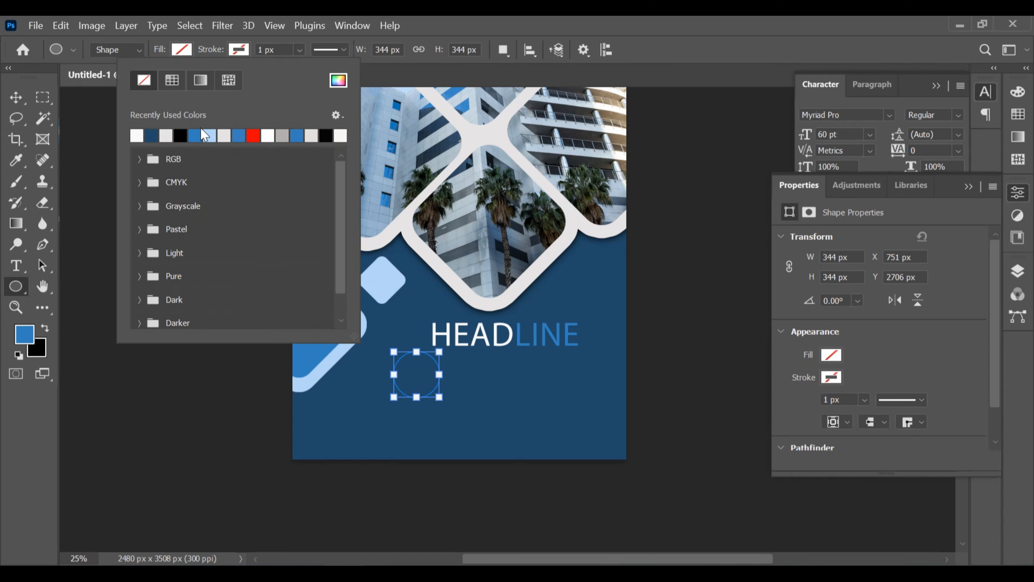
left_click(180, 136)
left_click(437, 23)
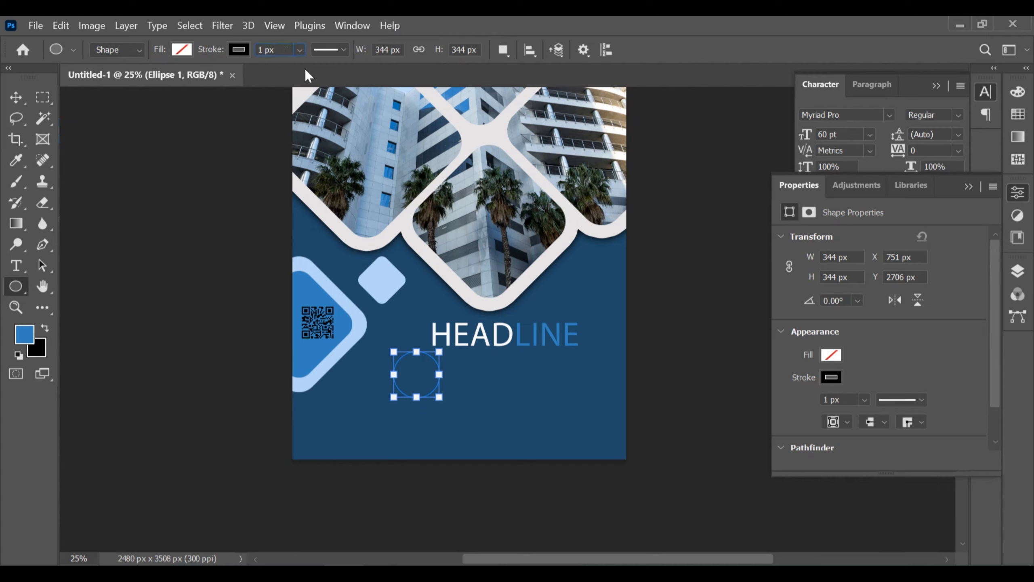
Set the circle's stroke width to 50 px
key("ctrl+a")
type("26")
key("Return")
type("48")
key("Return")
left_click(382, 49)
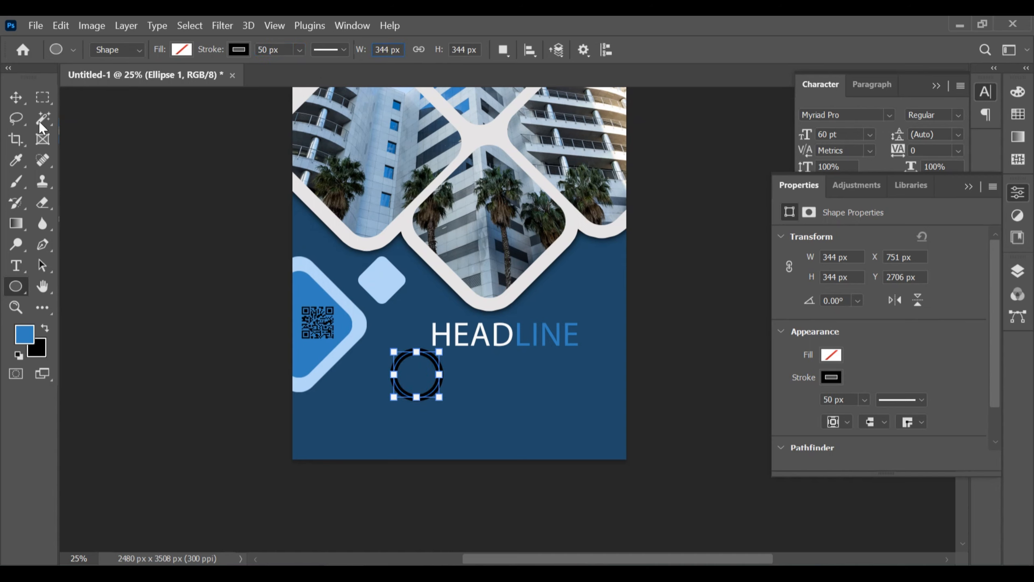
Convert the black ring's Ellipse 1 layer to a smart object
left_click(16, 97)
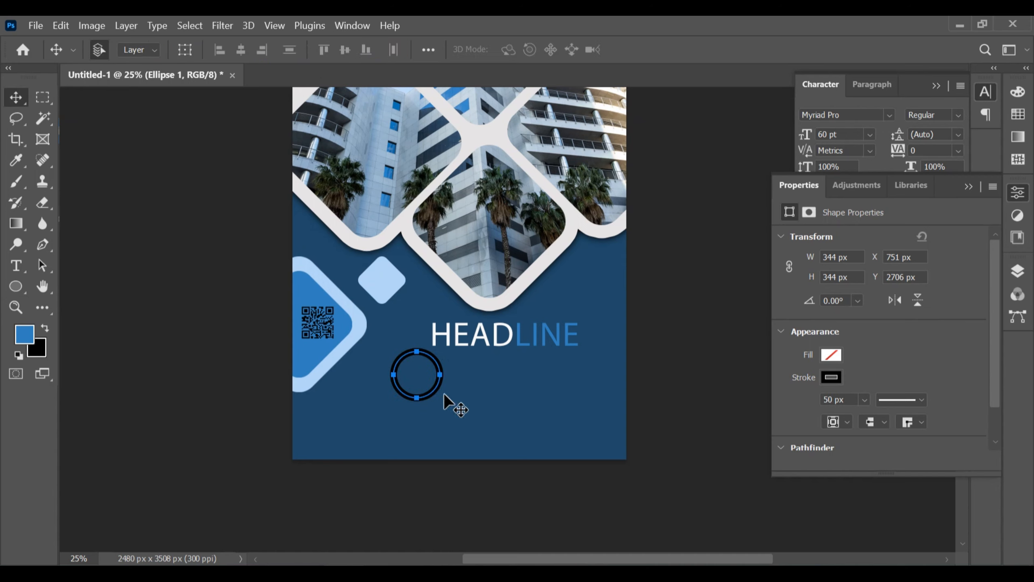
left_click(969, 187)
left_click(1016, 273)
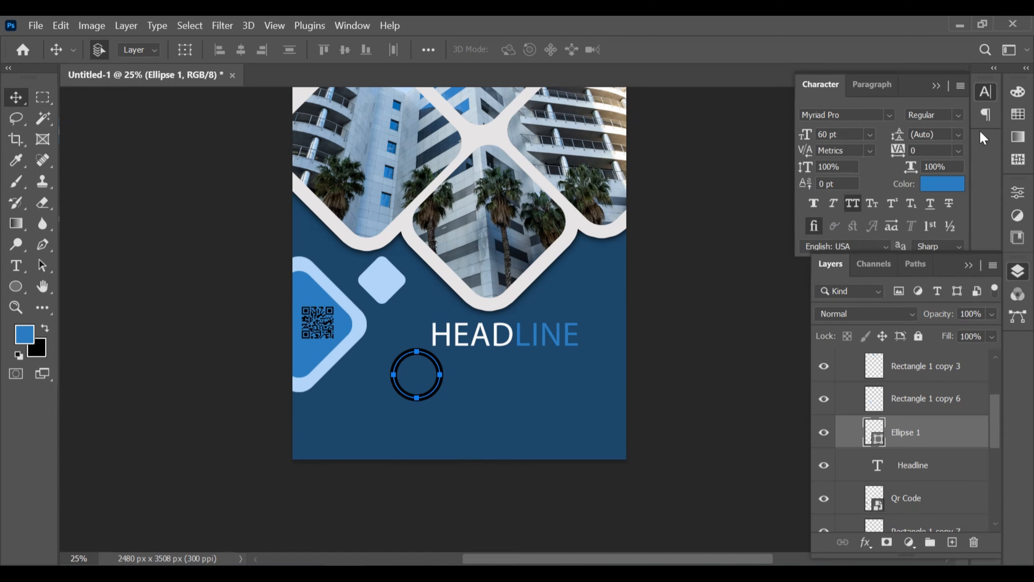
right_click(920, 437)
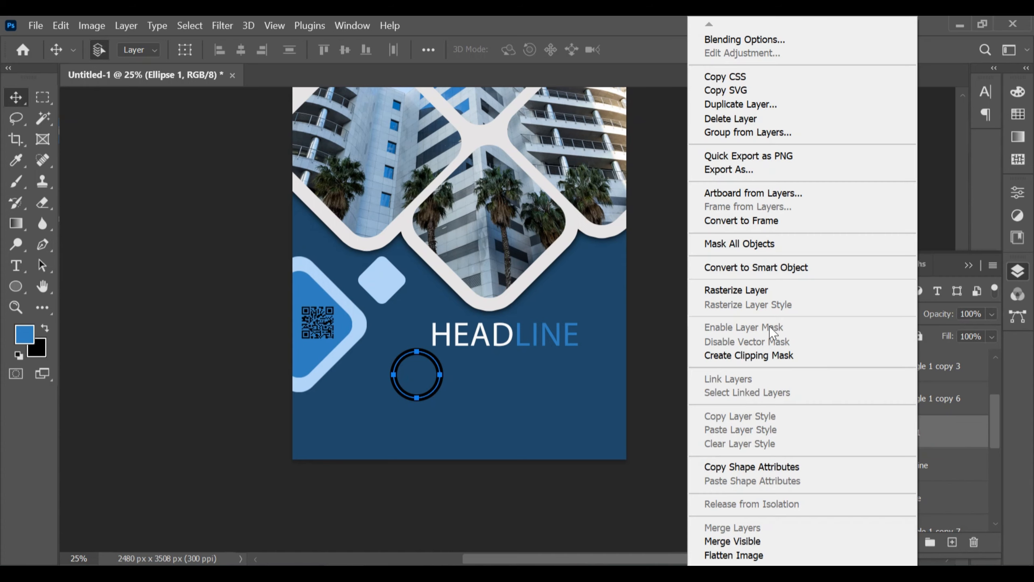
left_click(761, 269)
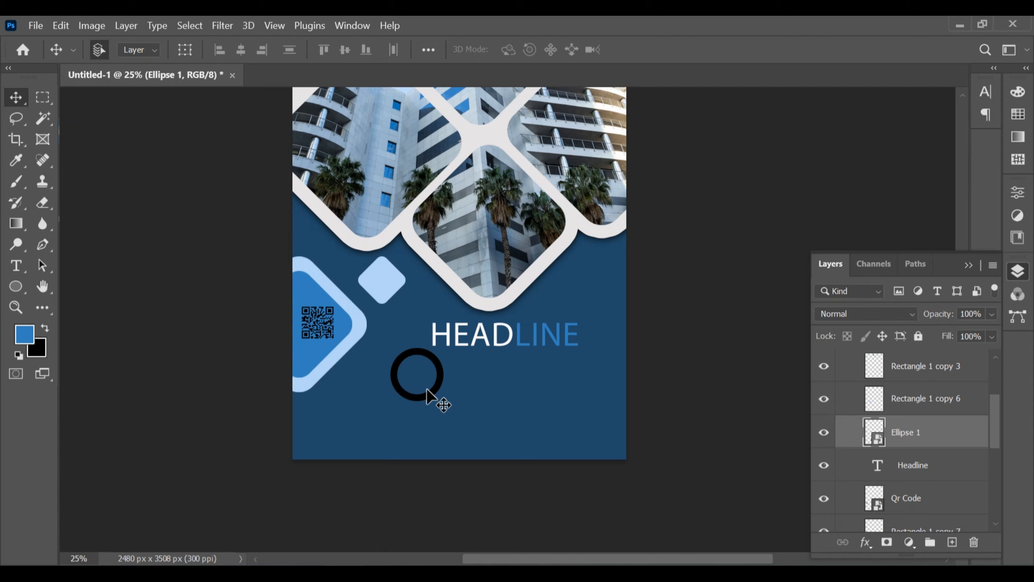
Draw a closed four-sided Pen shape about 268 by 312 px over the upper-right part of the ring
left_click(42, 244)
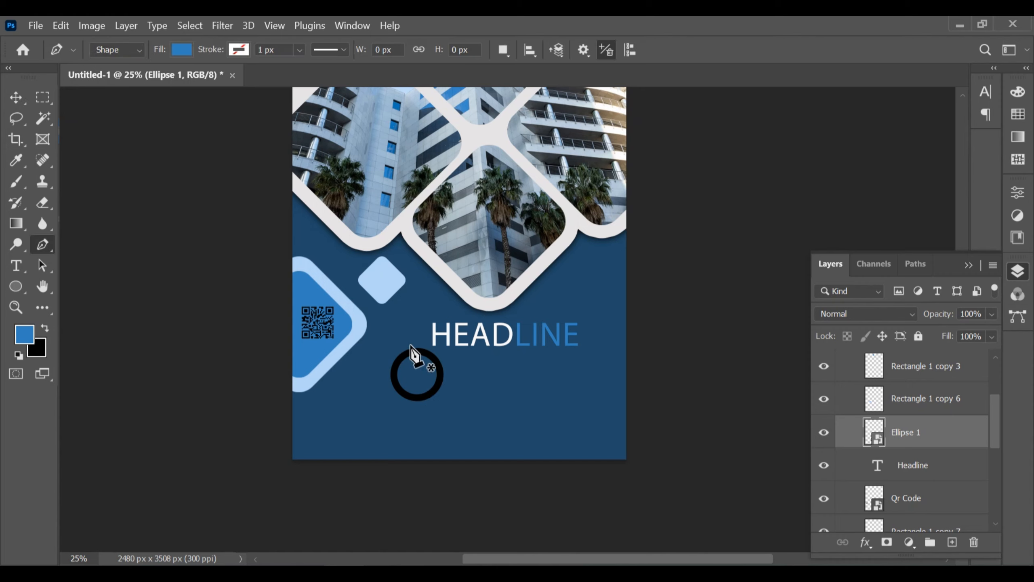
left_click(417, 341)
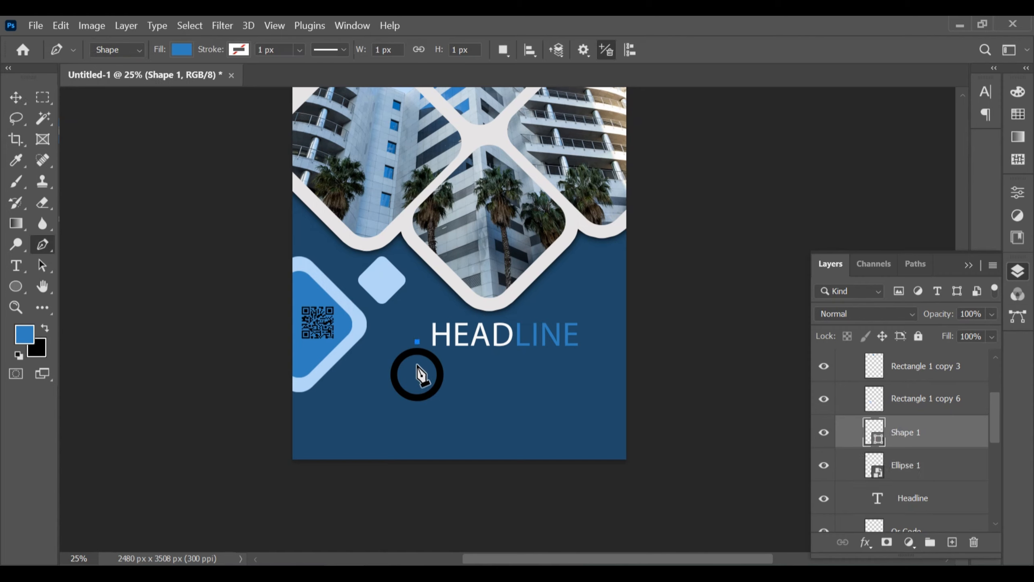
left_click(452, 384)
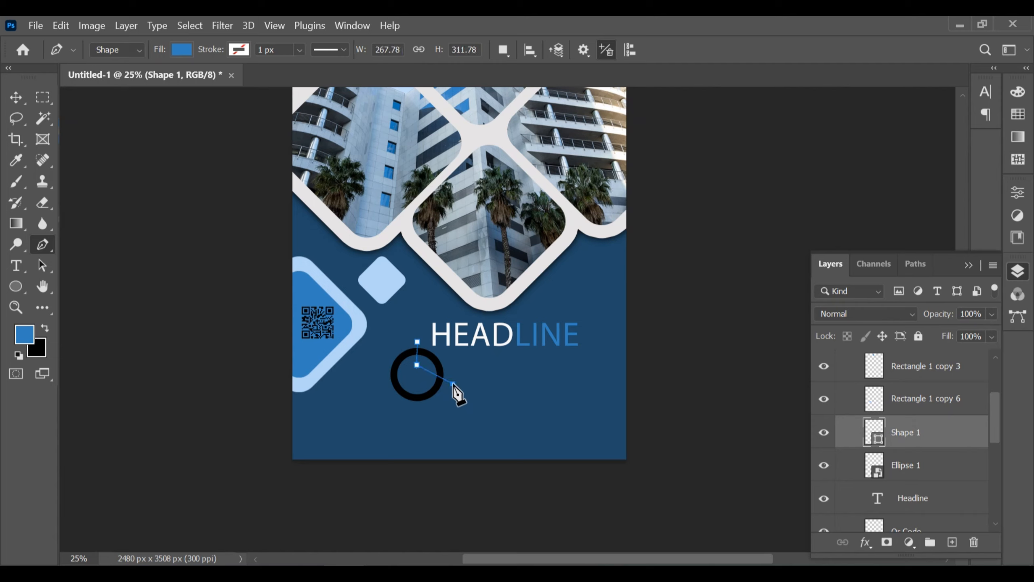
left_click(447, 351)
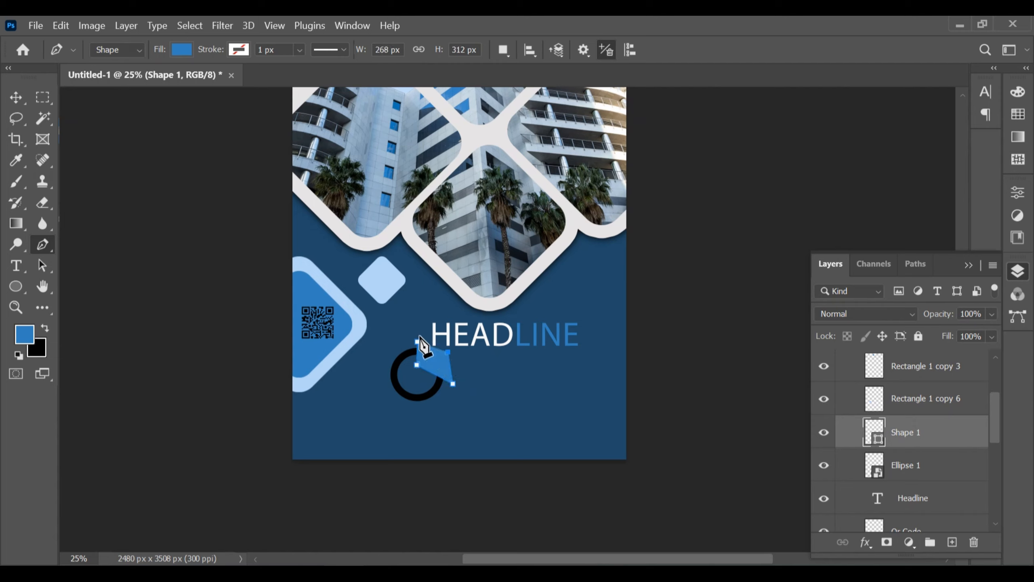
left_click(417, 341)
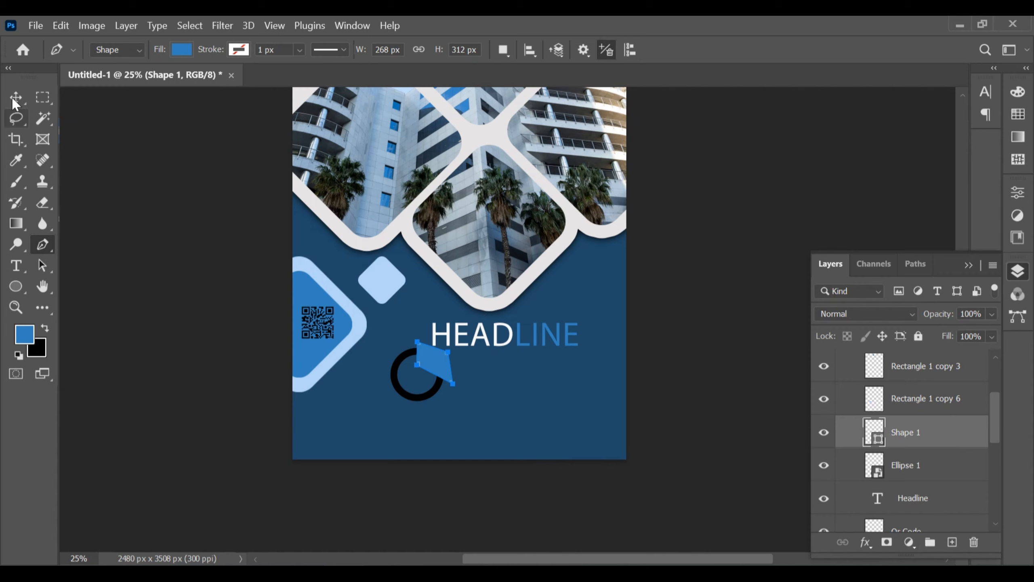
Clip the four-sided shape to the ring with a clipping mask
key("v")
left_click(908, 465, "shift")
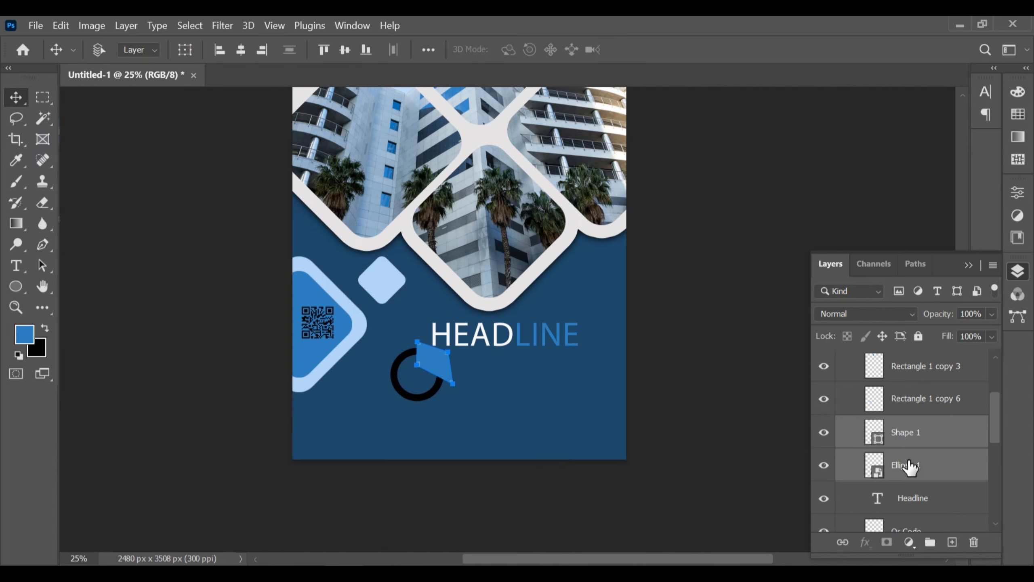
left_click(922, 443)
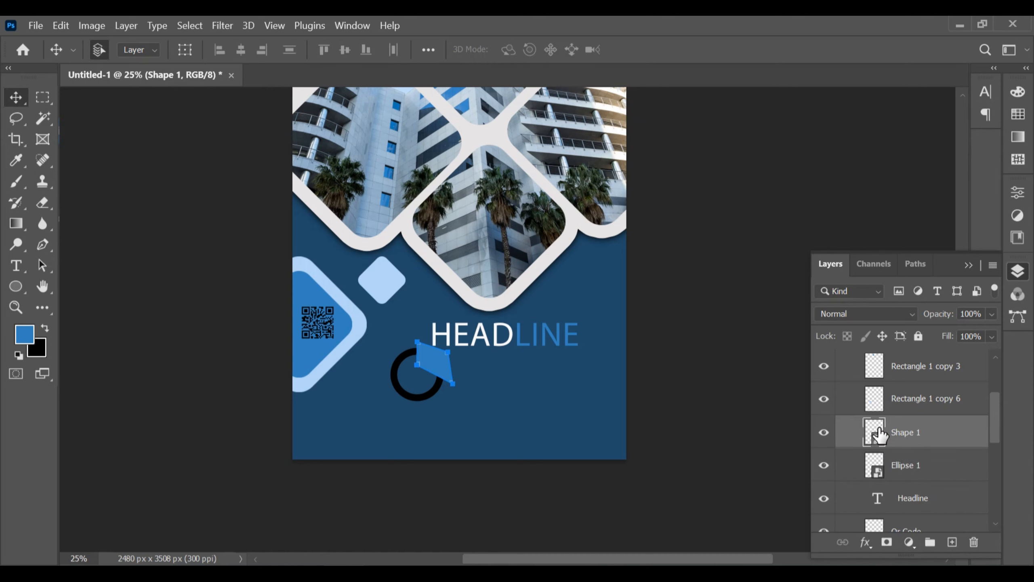
right_click(855, 433)
left_click(709, 355)
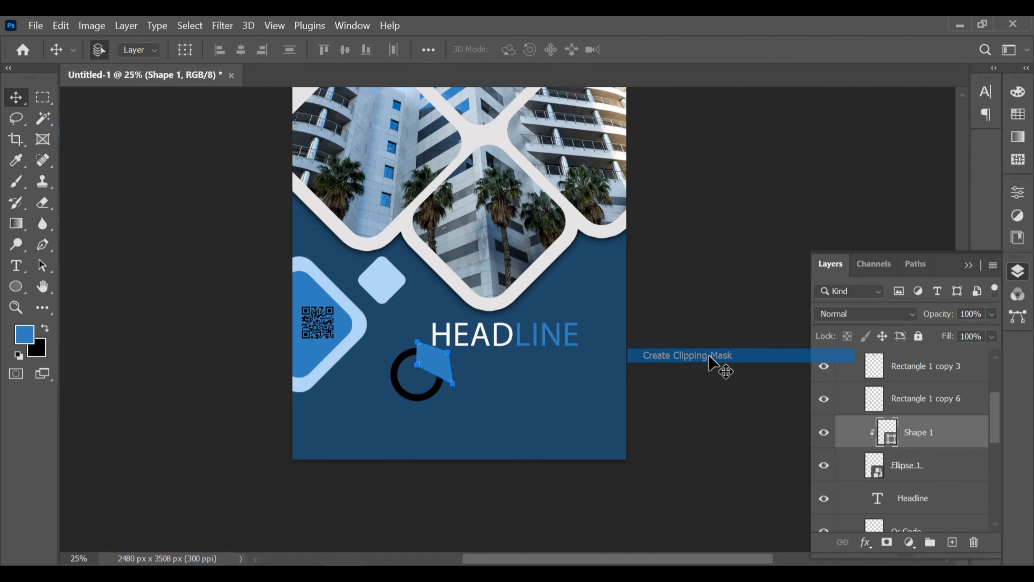
Recolor the clipped ring segment to the light blue b4d5f6 sampled from the small diamond
double_click(893, 433)
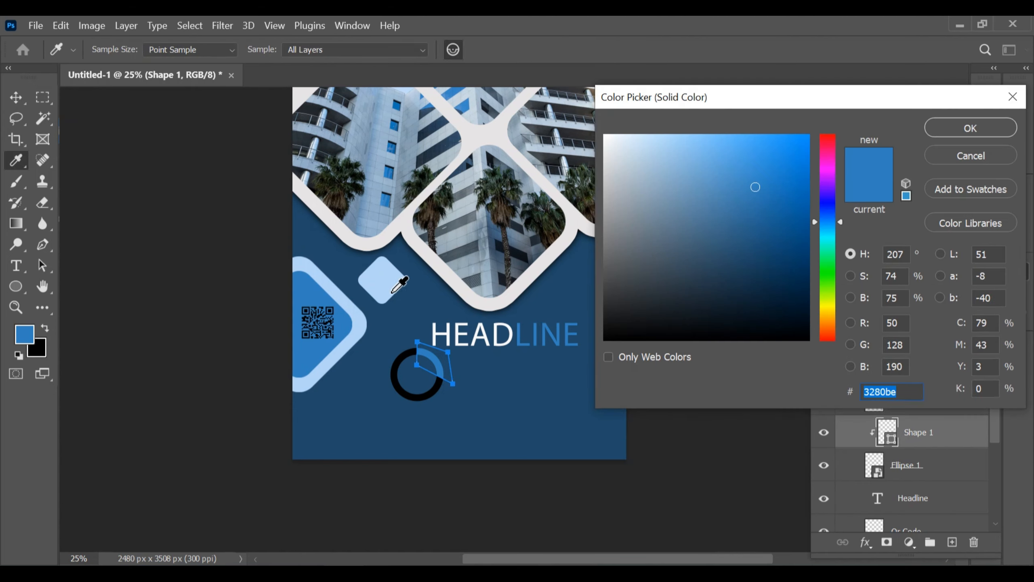
left_click(387, 281)
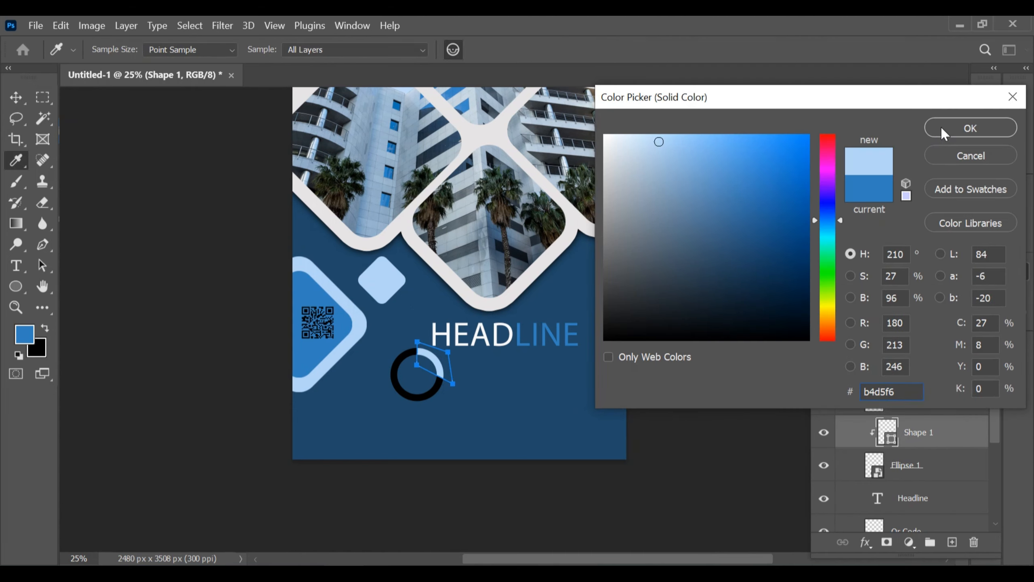
left_click(970, 128)
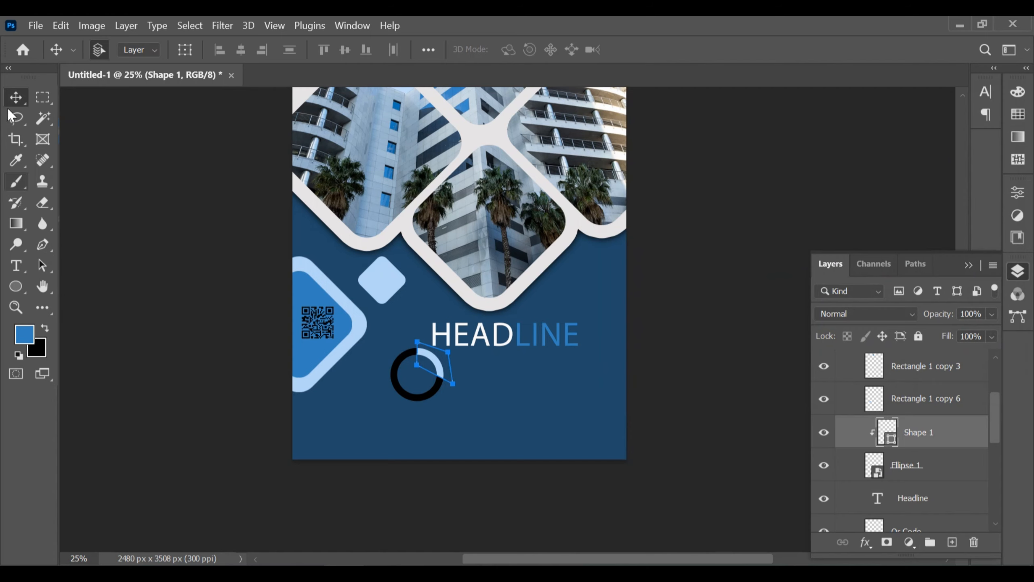
Add a white 60 pt text layer reading 30% below the headline, beside the ring
left_click(932, 470)
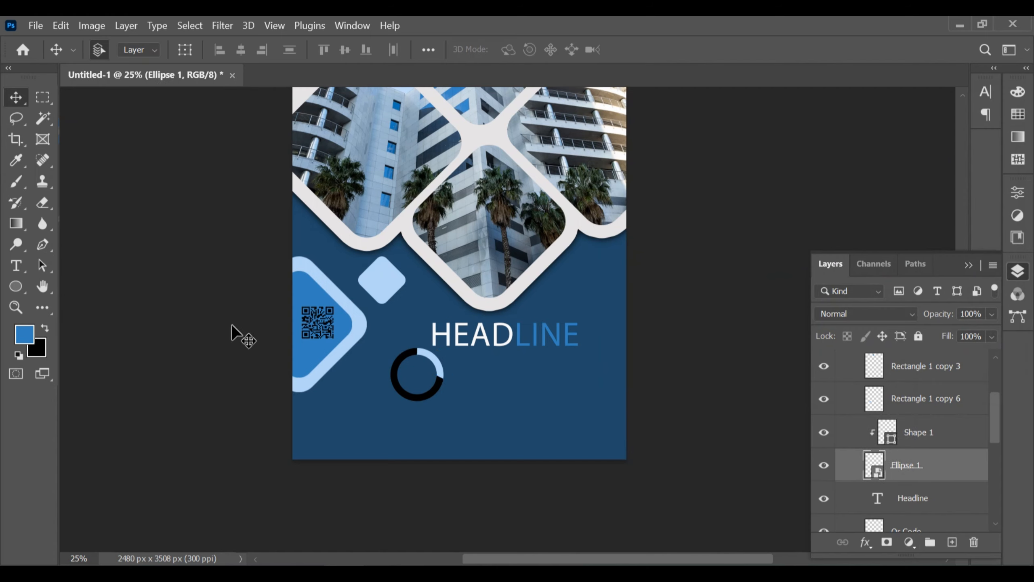
left_click(16, 266)
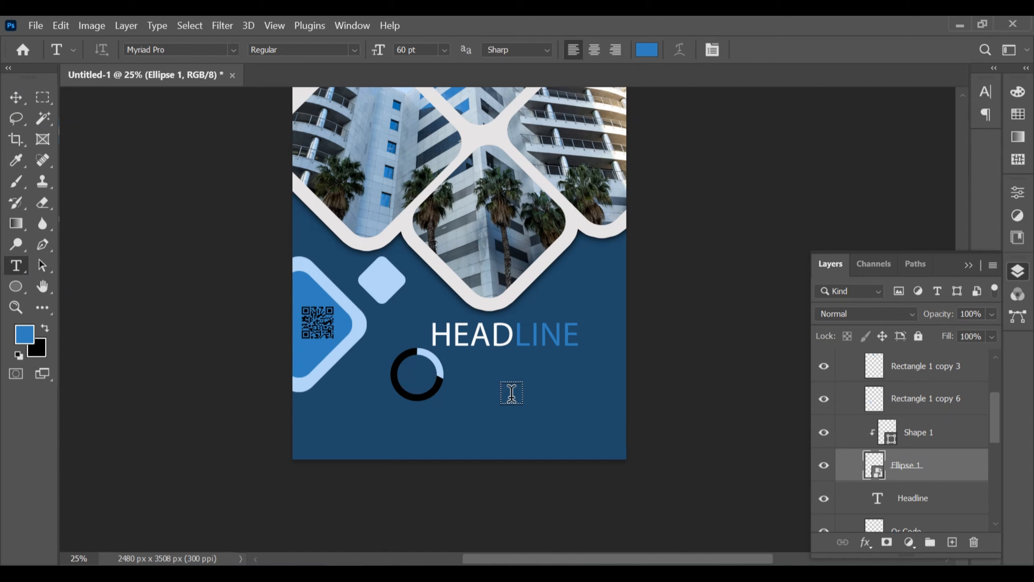
left_click(497, 382)
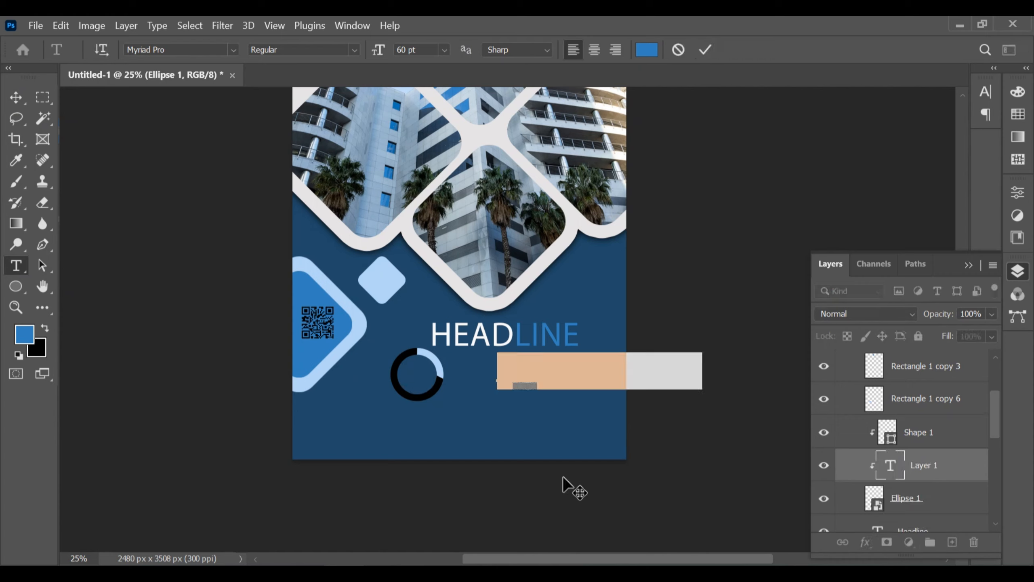
type("30")
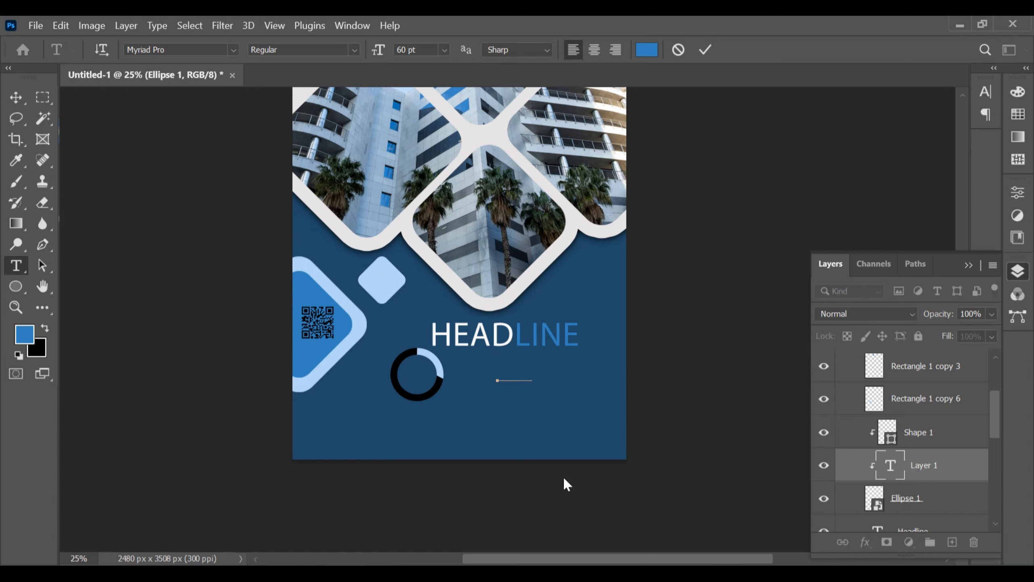
type("%")
key("ctrl+a")
left_click(647, 50)
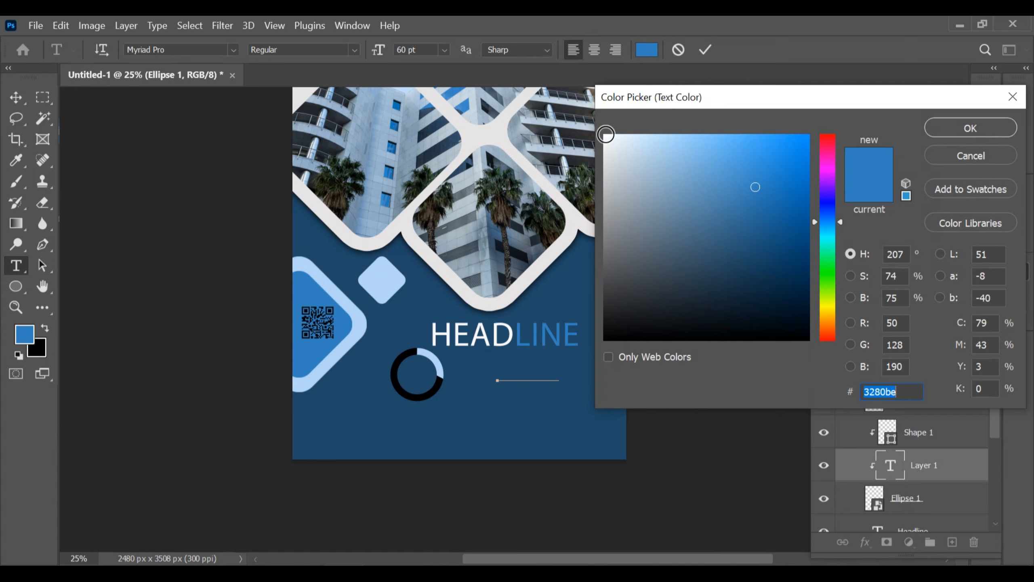
left_click(605, 134)
left_click(971, 128)
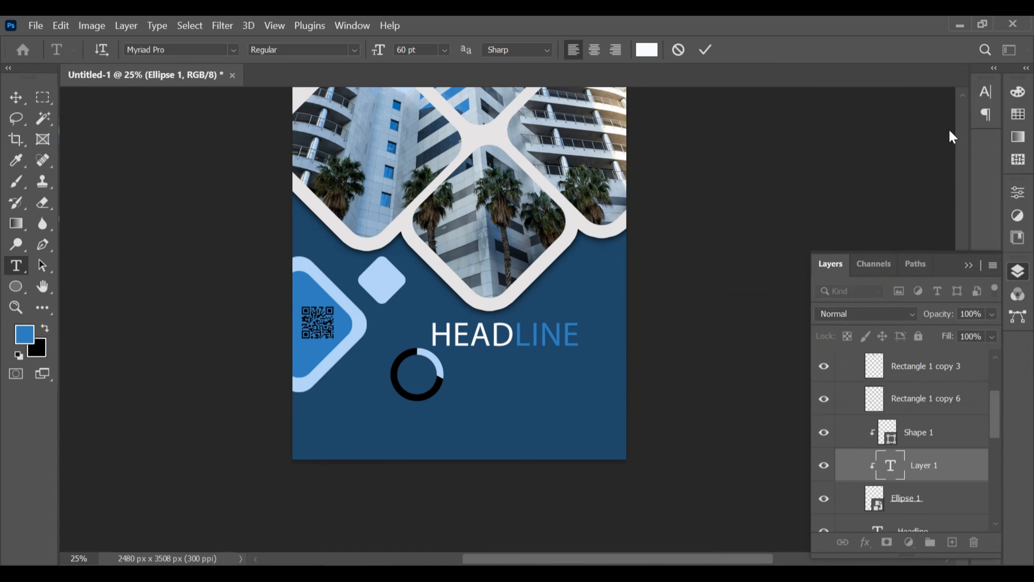
left_click(21, 98)
Move the 30% layer out of the ring's clipping group, between the Headline and Qr Code layers
scroll(1004, 449, "down", 3)
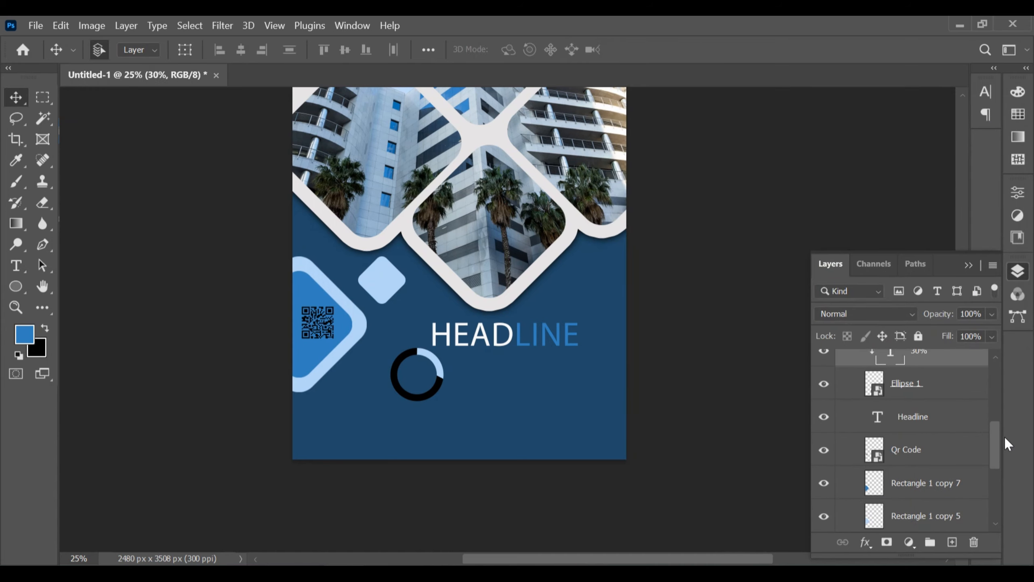
scroll(1005, 436, "up", 2)
left_click_drag(949, 416, 889, 504)
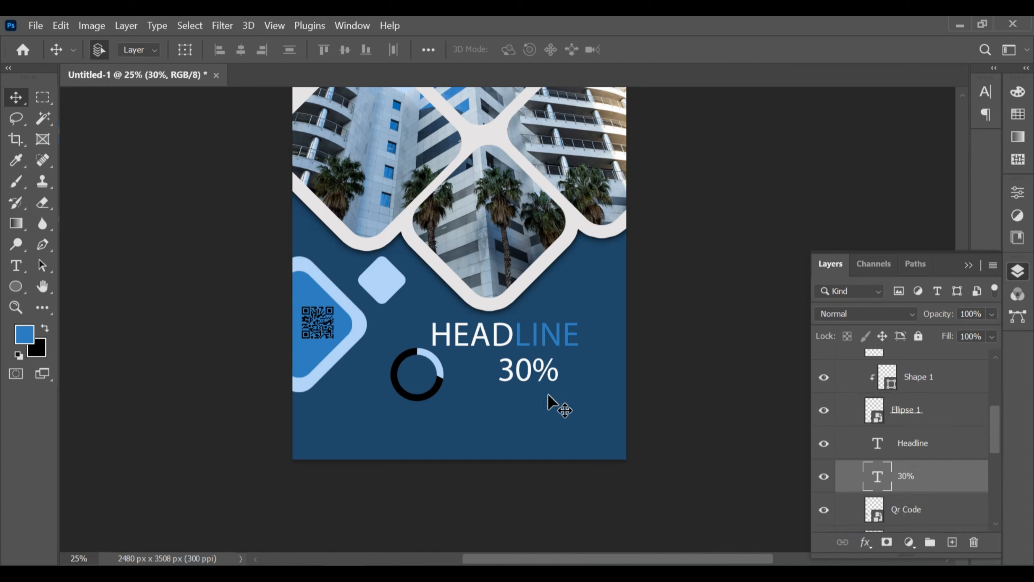
key("ctrl+t")
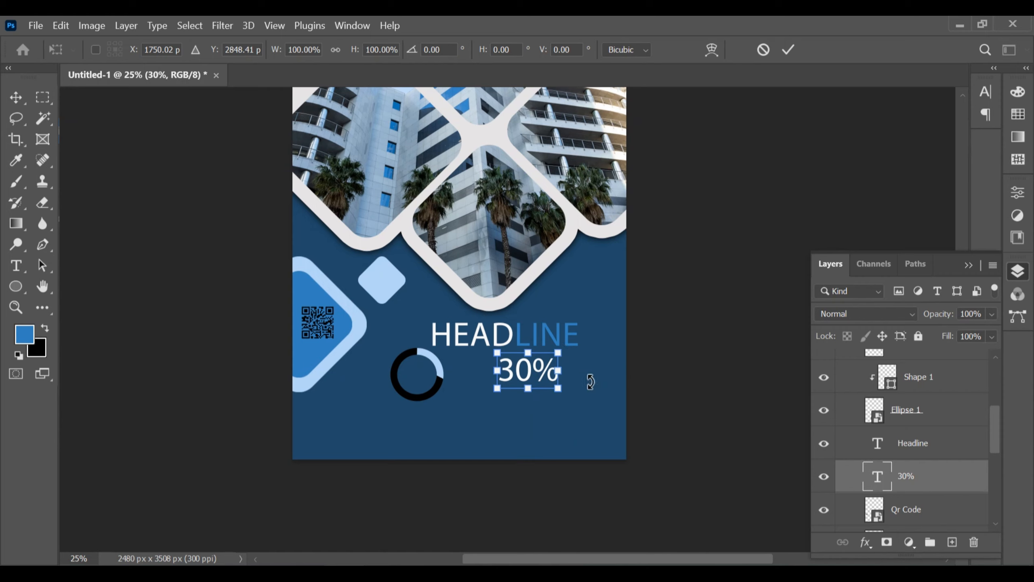
left_click(901, 413, "shift")
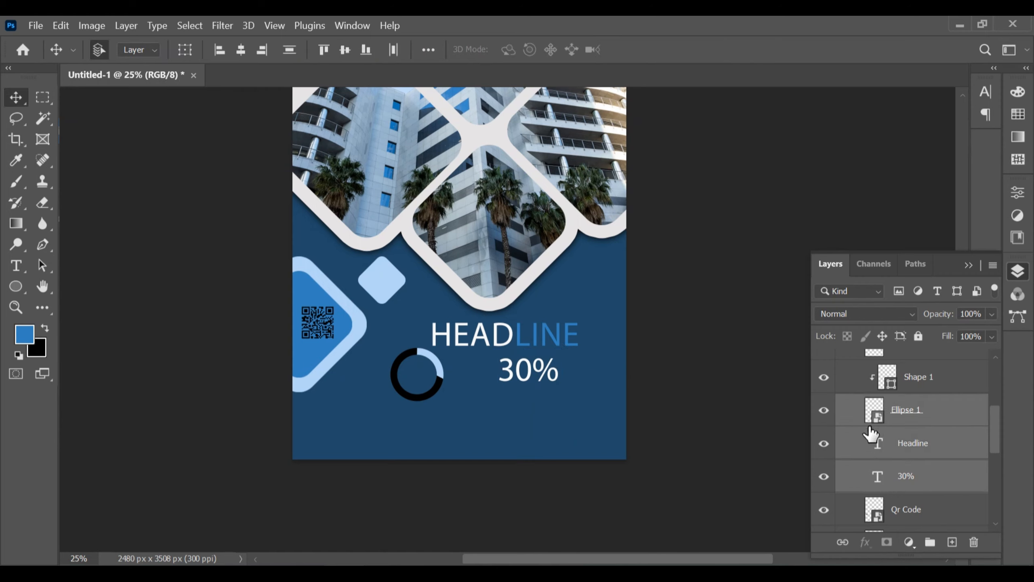
left_click(910, 446, "ctrl")
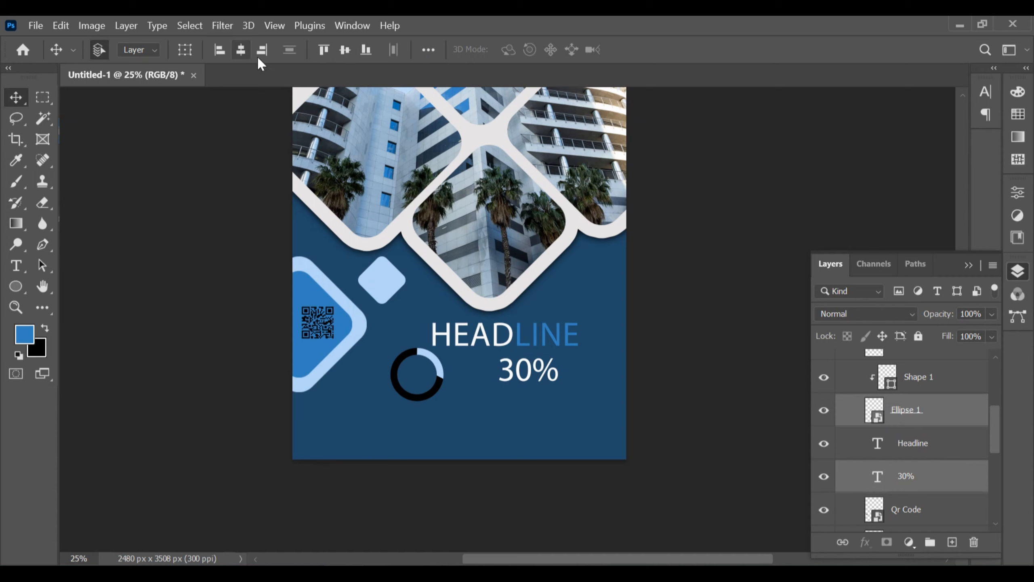
mouse_move(521, 358)
left_mouse_down()
mouse_move(468, 364)
mouse_move(513, 368)
left_mouse_up()
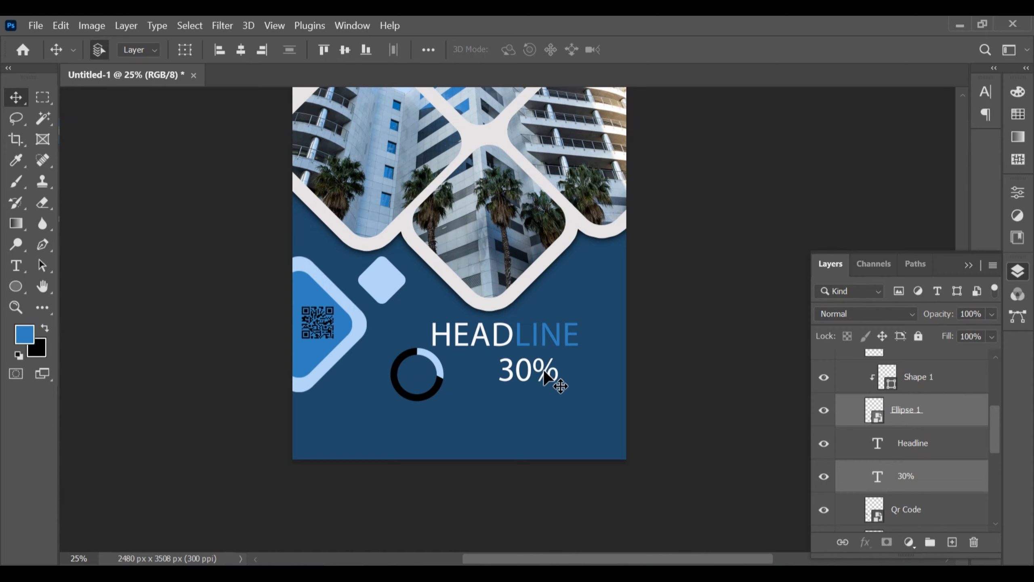
Move the 30% text onto the ring
left_click(912, 485)
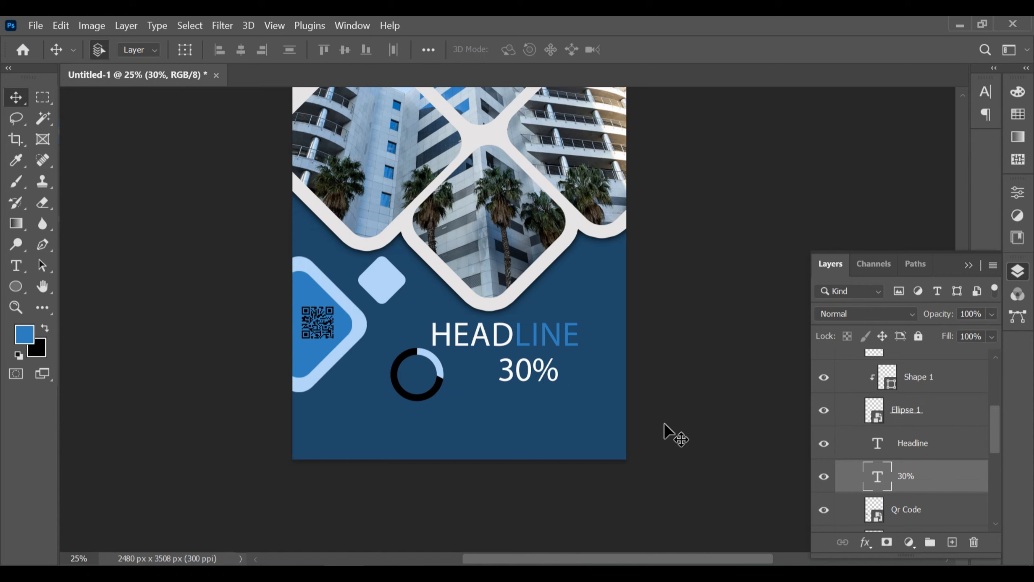
left_click_drag(529, 364, 433, 368)
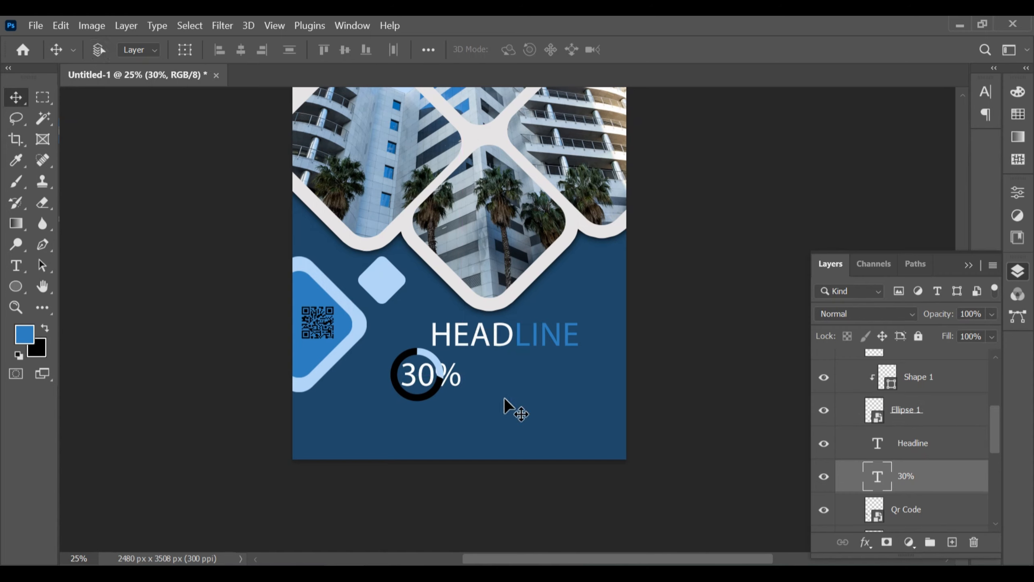
Scale the 30% text down to about 45% of its size
key("ctrl+t")
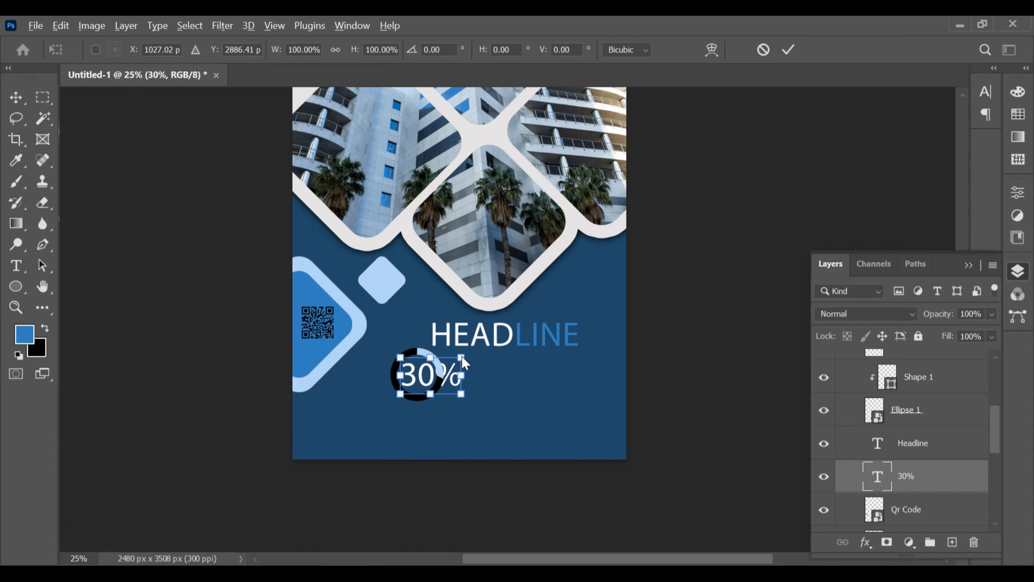
left_click_drag(456, 360, 444, 368)
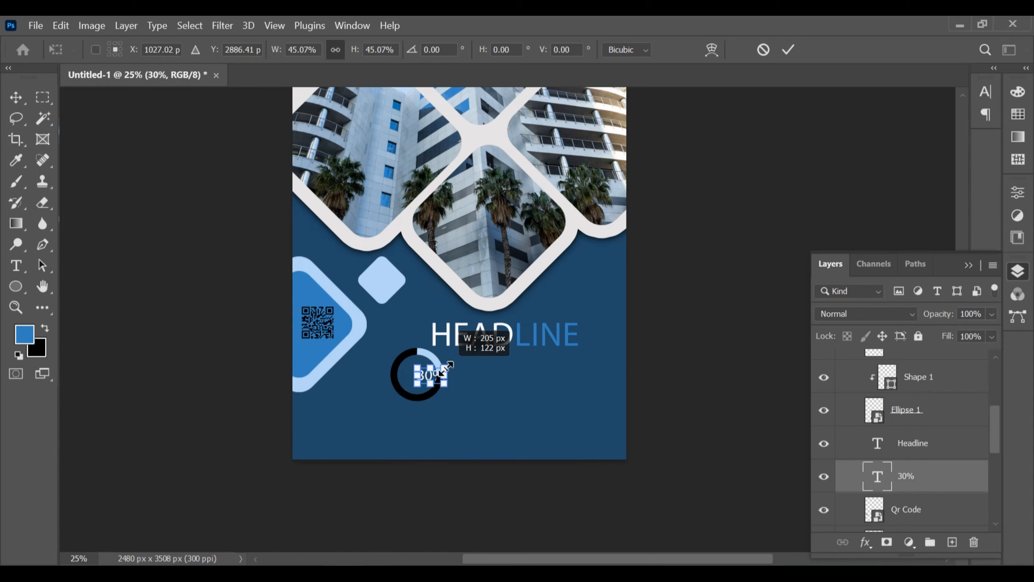
key("ctrl+plus")
key("ctrl+plus")
key("ctrl+plus")
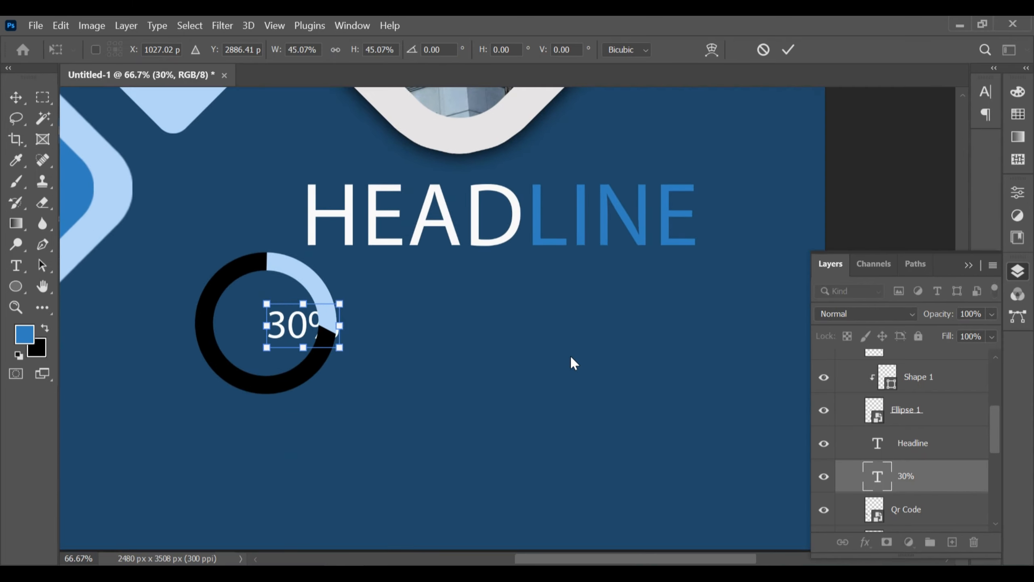
key("Return")
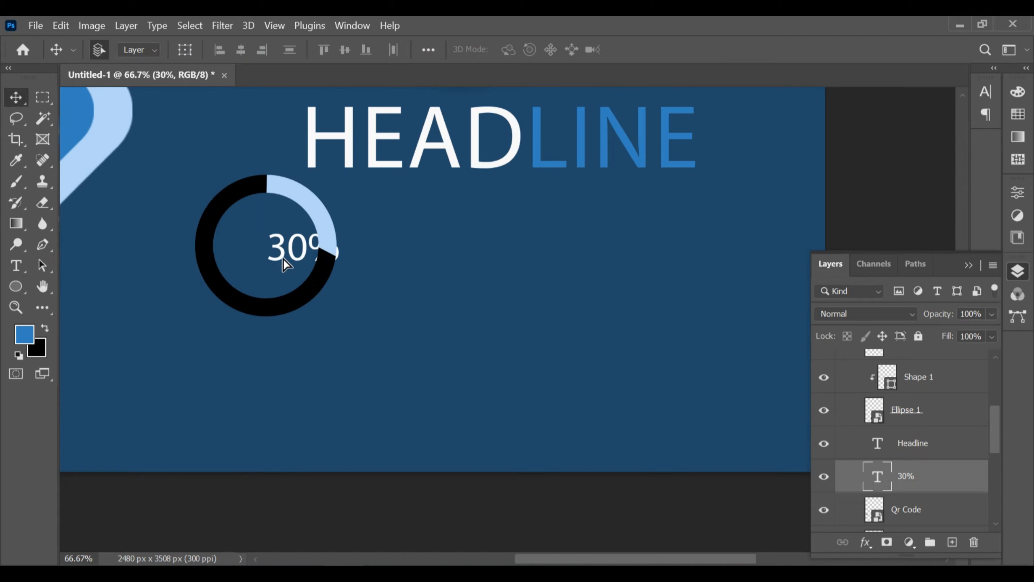
Move the 30% text inside the ring and align its horizontal center with Ellipse 1
left_click_drag(288, 261, 261, 269)
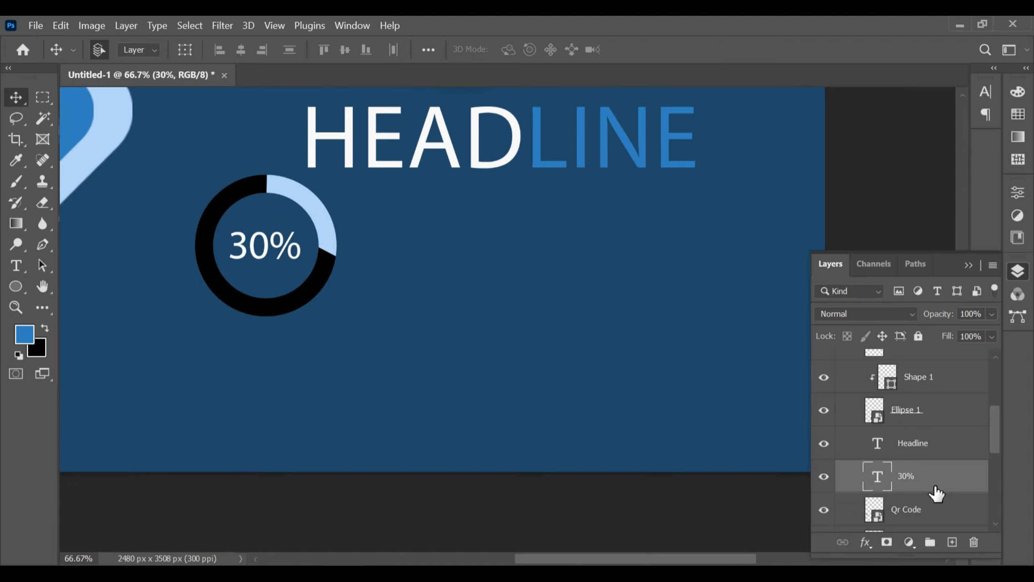
left_click(901, 411, "ctrl")
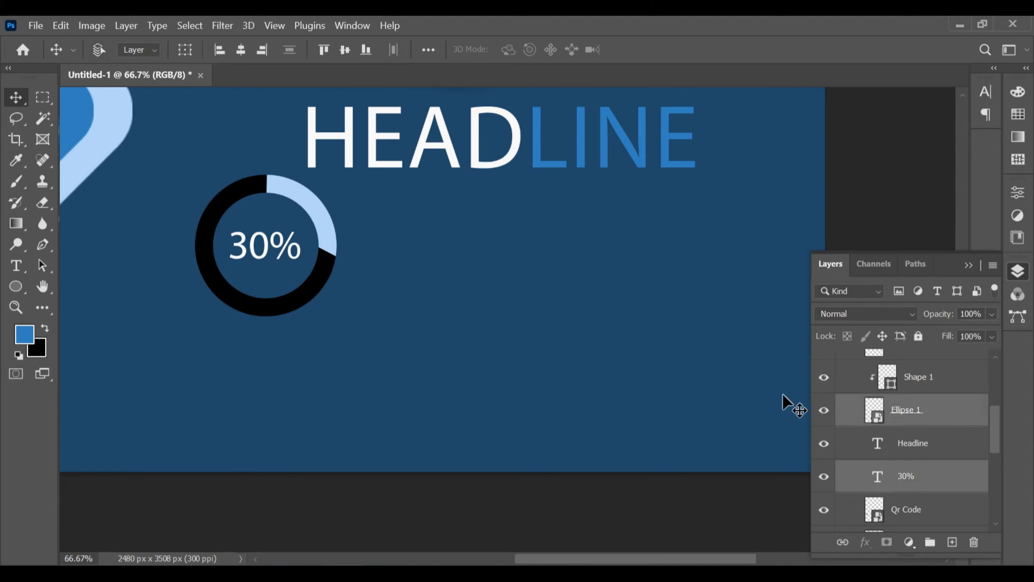
left_click(240, 50)
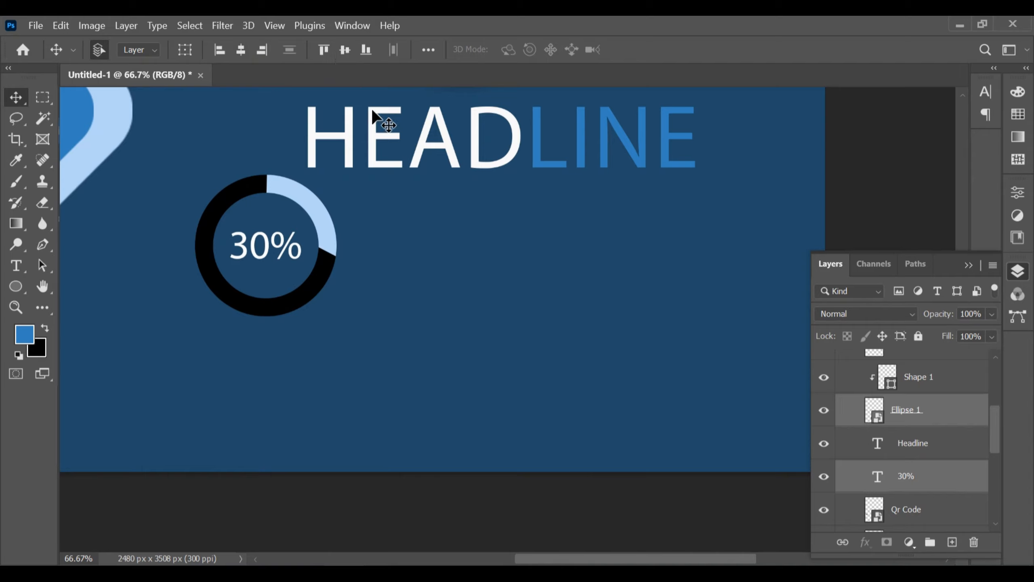
Enlarge the 30% text slightly about its center so it fills more of the ring's opening
left_click(906, 478)
key("ctrl")
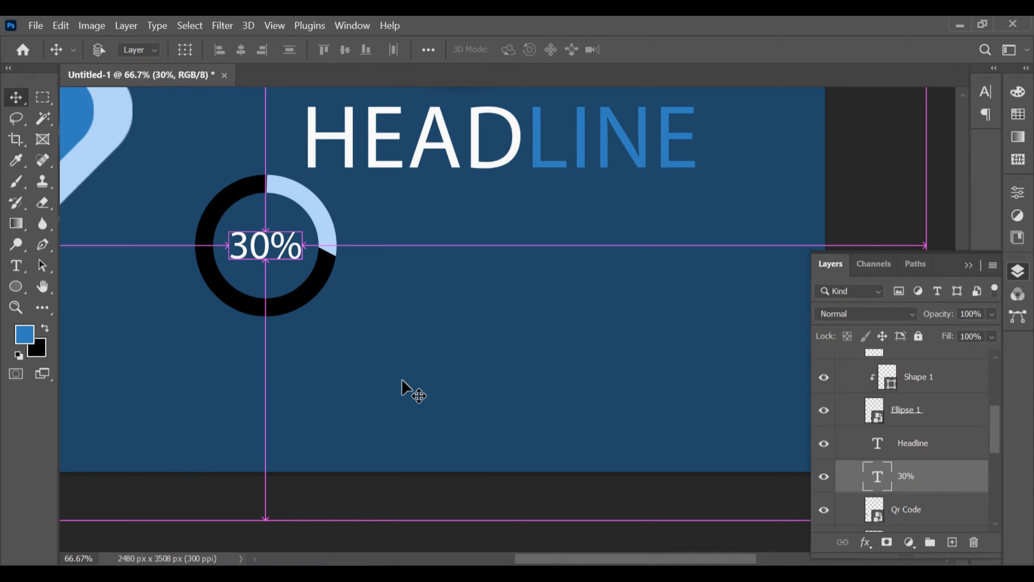
key("ctrl+t")
left_click_drag(306, 224, 310, 210)
key("Return")
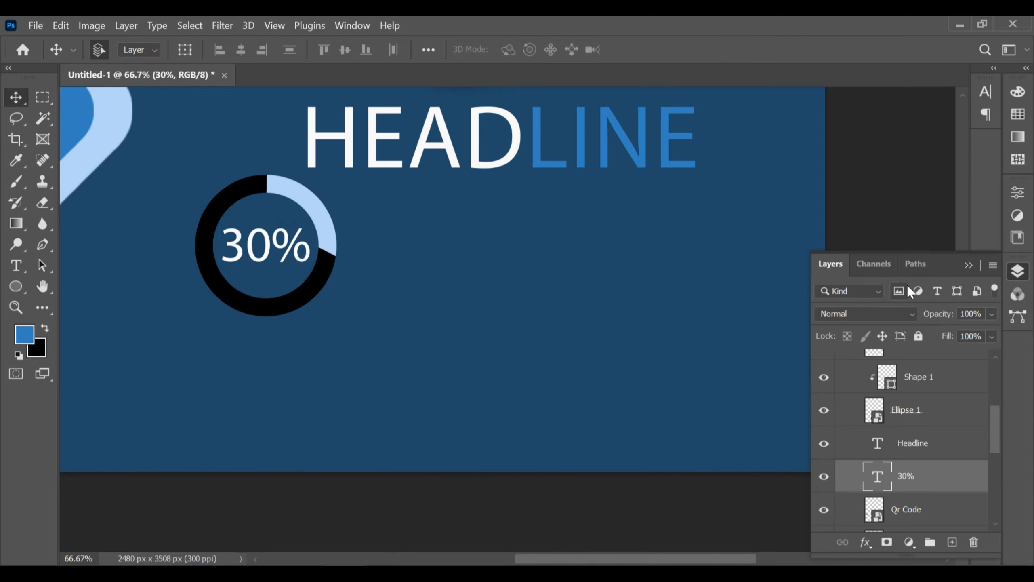
Group the Ellipse 1 ring, including its clipped segment, with the 30% text layer
key("ctrl+minus")
key("ctrl+minus")
scroll(602, 370, "up", 2)
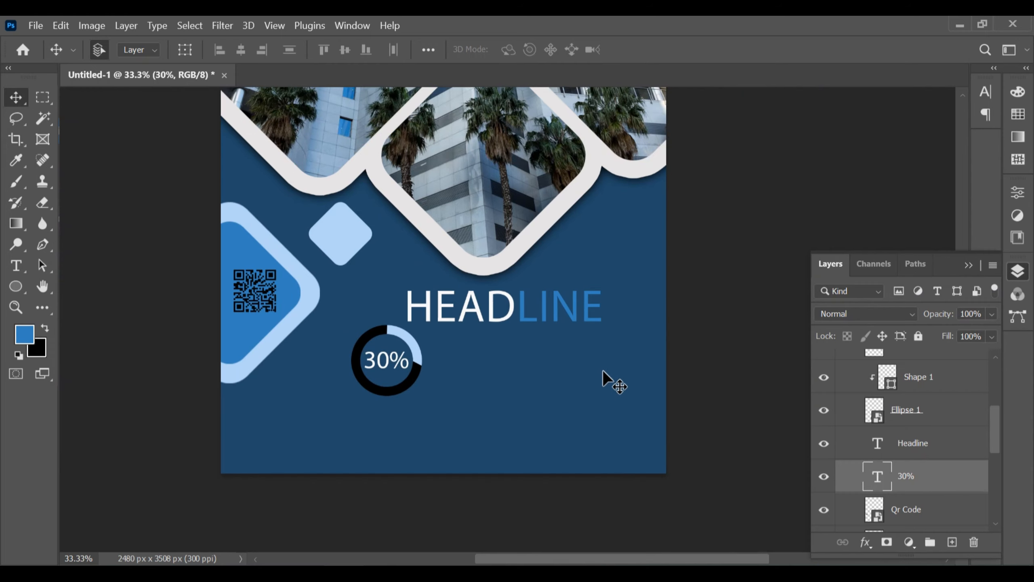
left_click(16, 265)
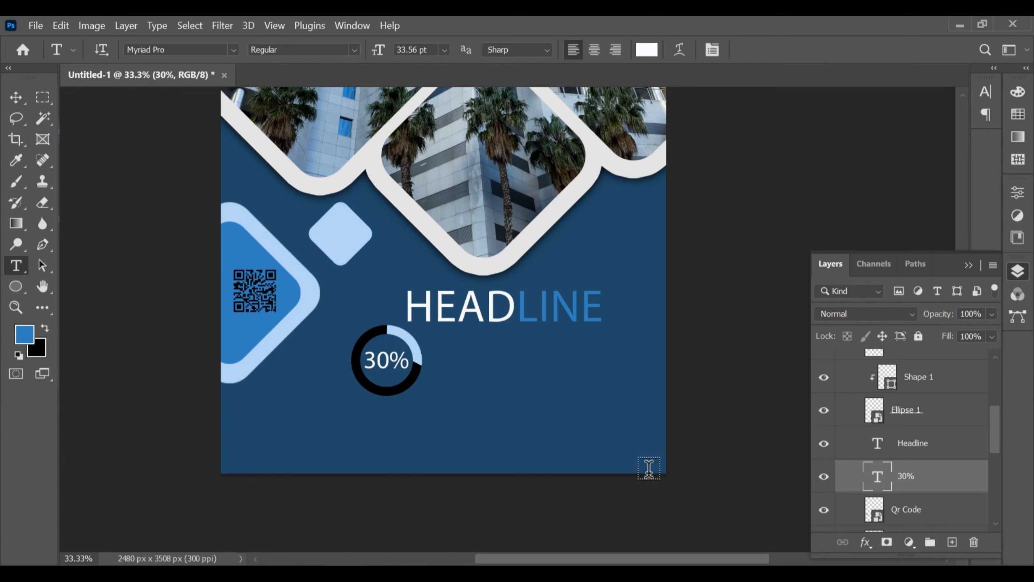
left_click(904, 410, "ctrl")
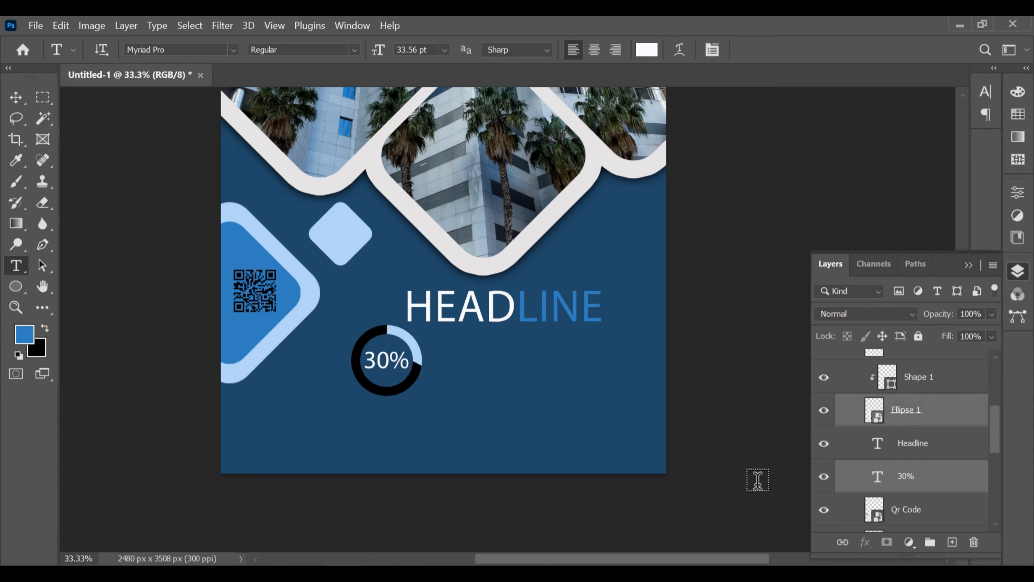
left_click(931, 544)
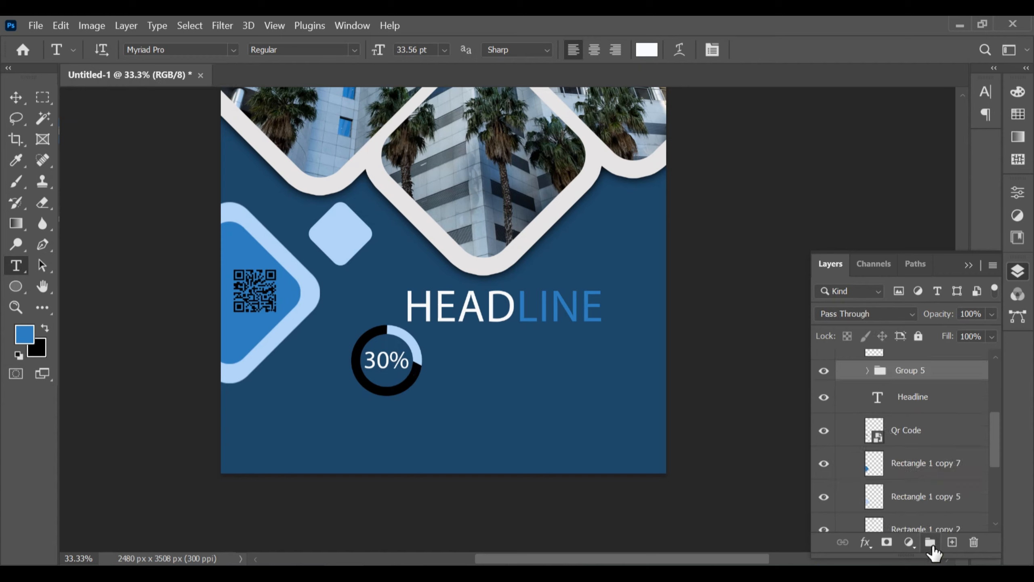
Nudge the whole 30% ring group horizontally to the left, clear of the headline's starting edge
left_click(30, 97)
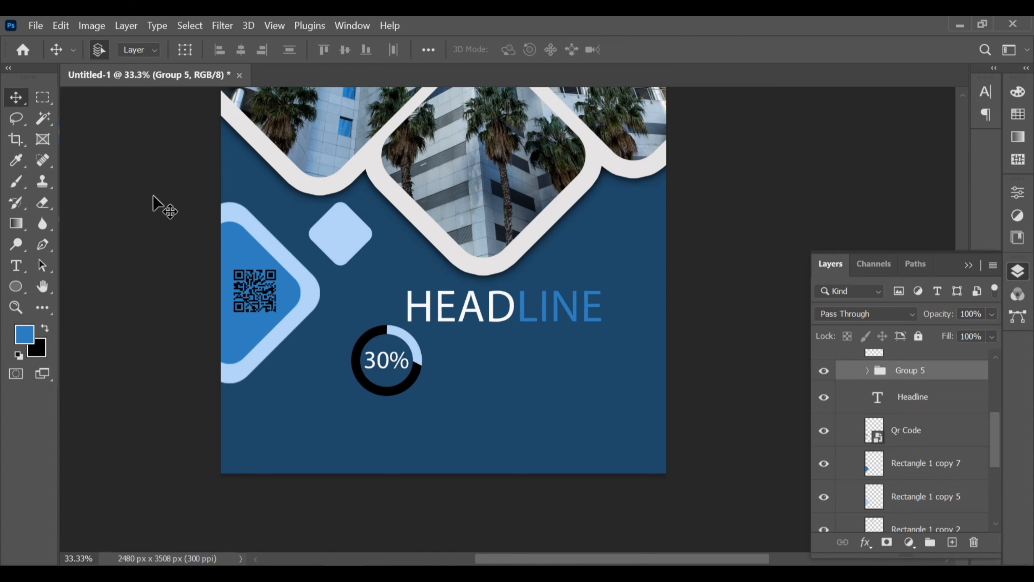
left_click(410, 377)
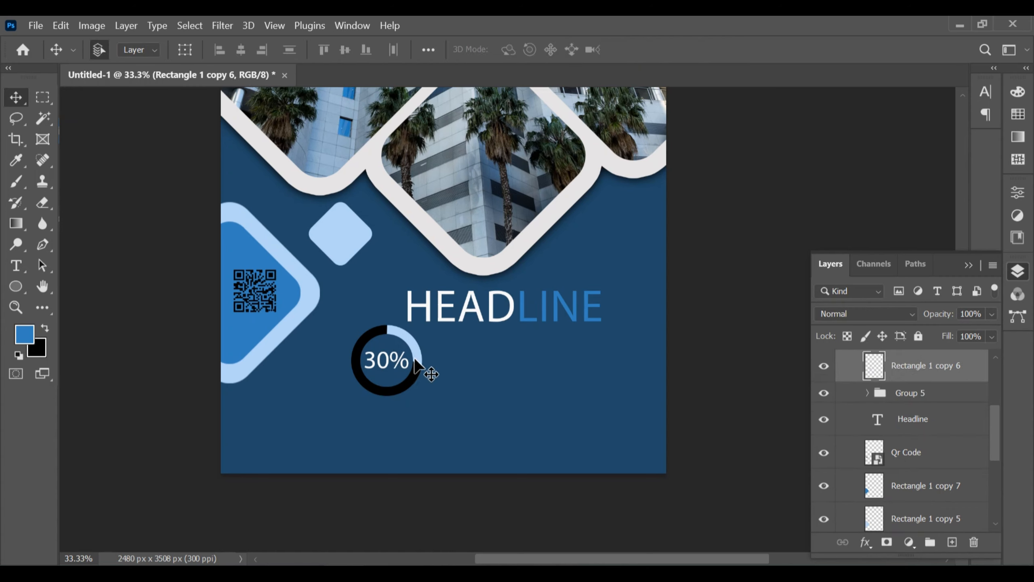
left_click(414, 357)
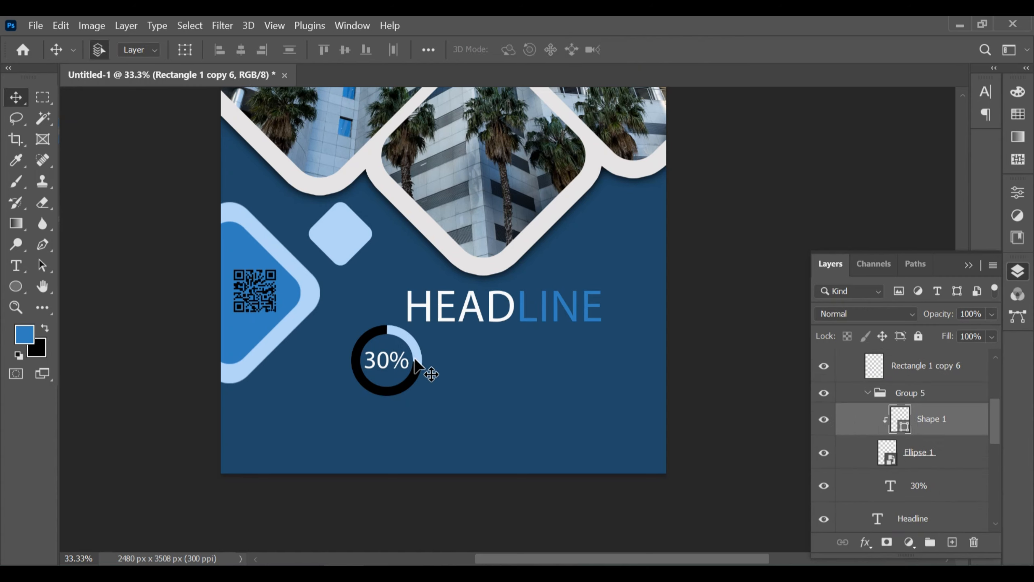
left_click(877, 399)
left_click(868, 392)
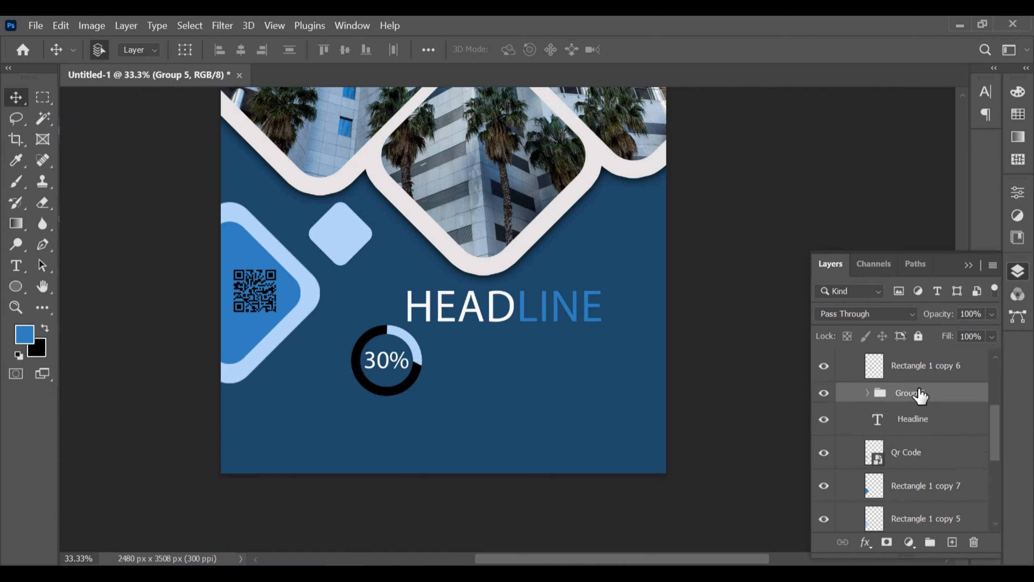
key("shift+Left")
key("shift+Left")
key("shift+Left")
key("shift+Left")
key("shift+Left")
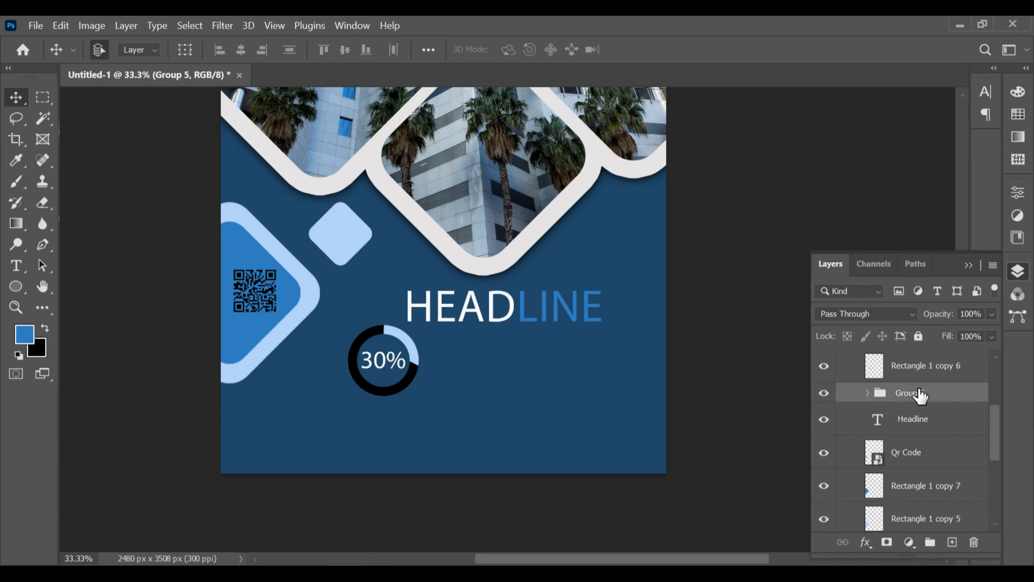
key("shift+Left")
key("shift+Left")
key("shift+Left")
key("shift+Left")
key("shift+Left")
key("shift+Left")
key("shift+Left")
key("shift+Left")
key("shift+Left")
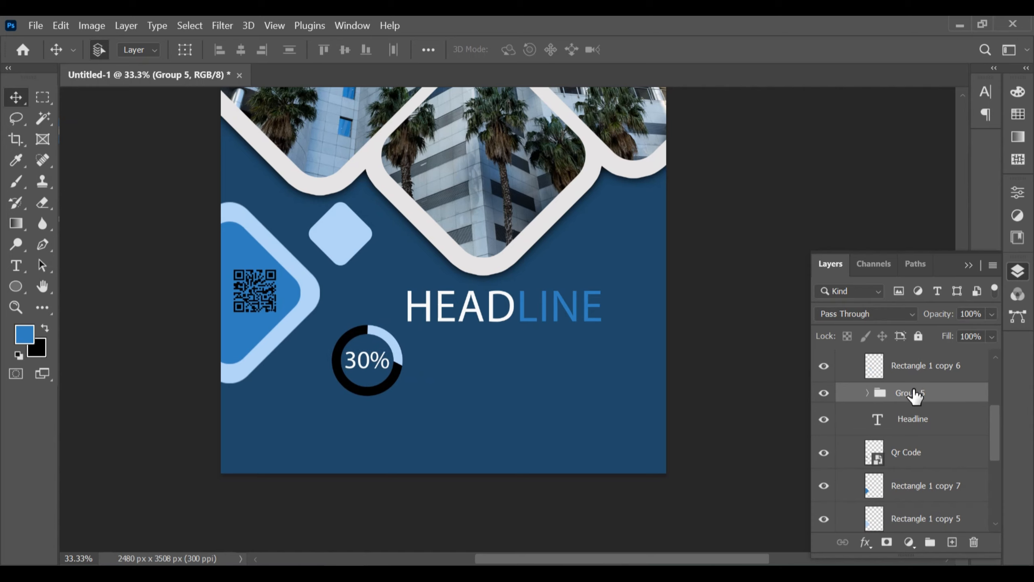
Switch to Notepad, copy the line Business Flyer Design and return to Photoshop
key("alt+Tab")
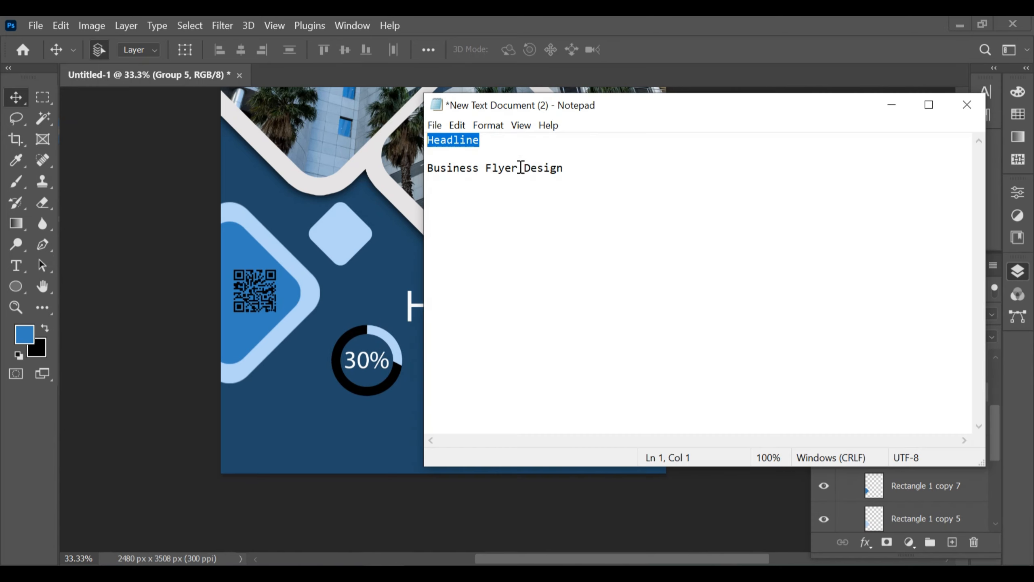
left_click_drag(564, 167, 439, 165)
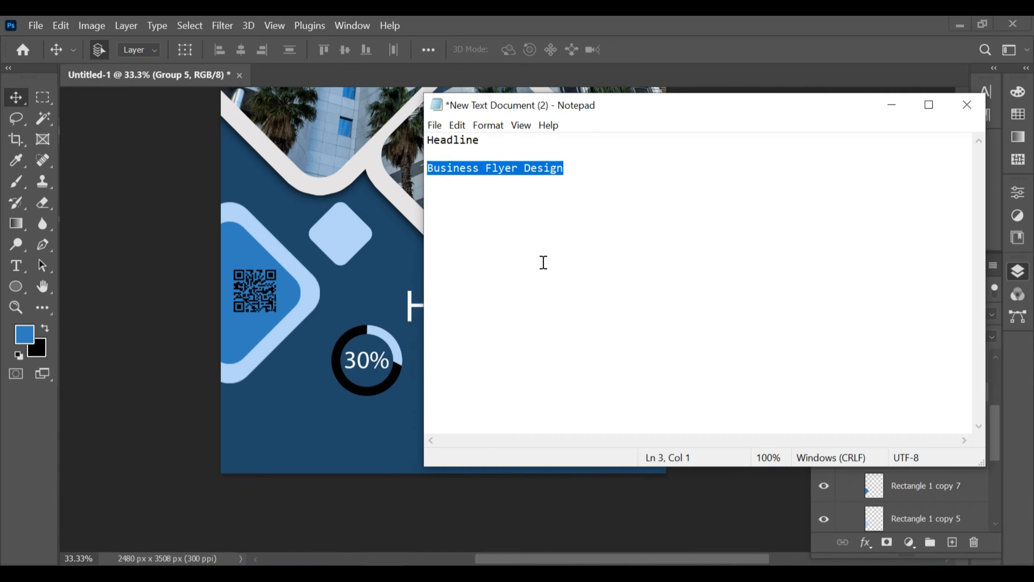
left_click(892, 104)
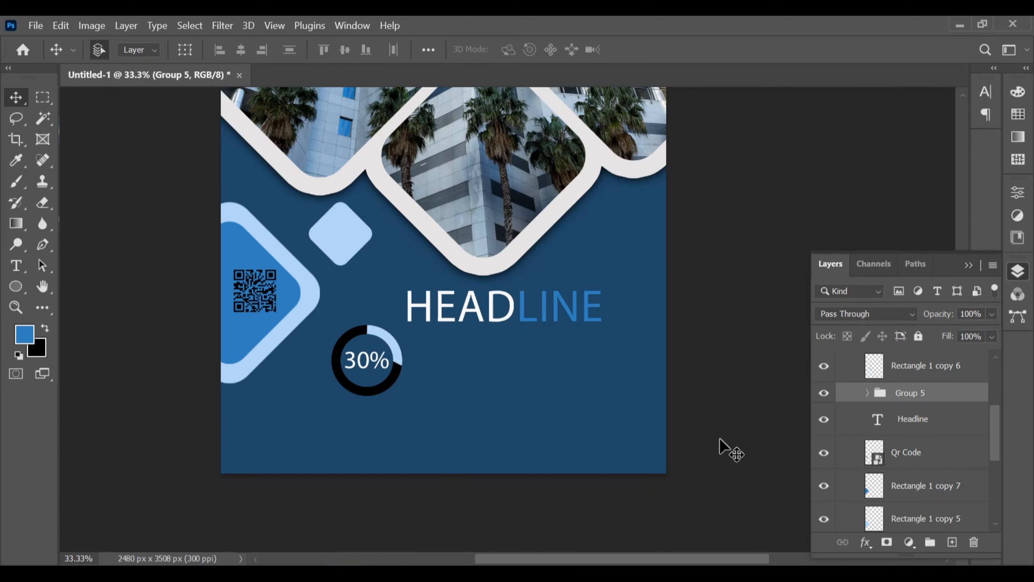
Add a white text layer reading Business Flyer Design below the headline, beside the ring
left_click(15, 266)
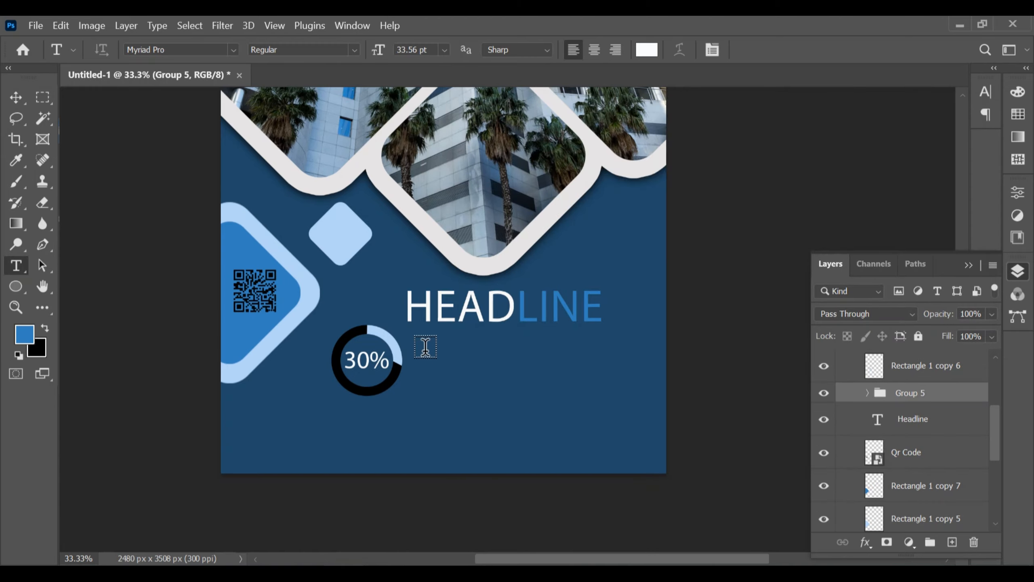
left_click(412, 344)
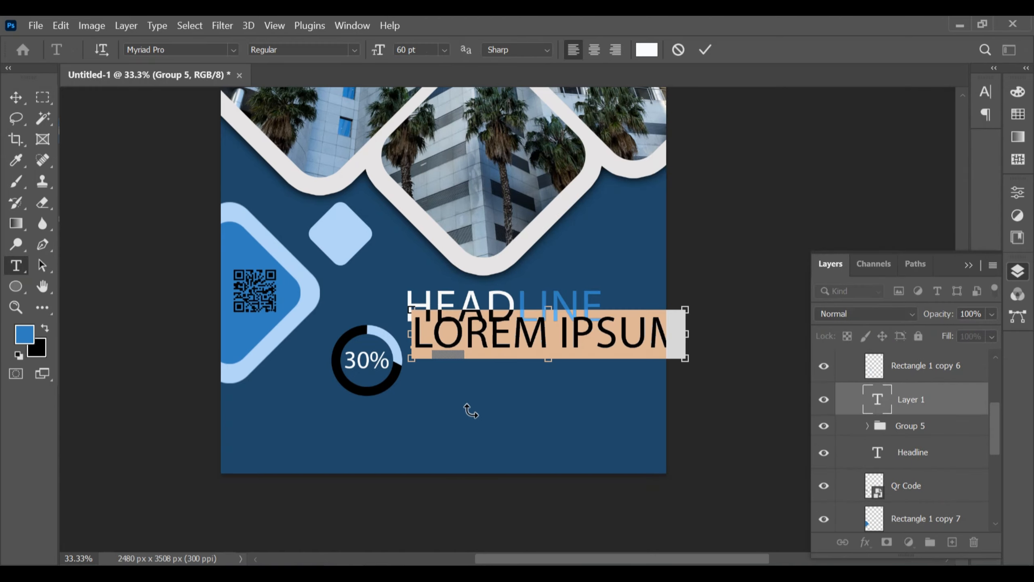
type("Business Flyer Design")
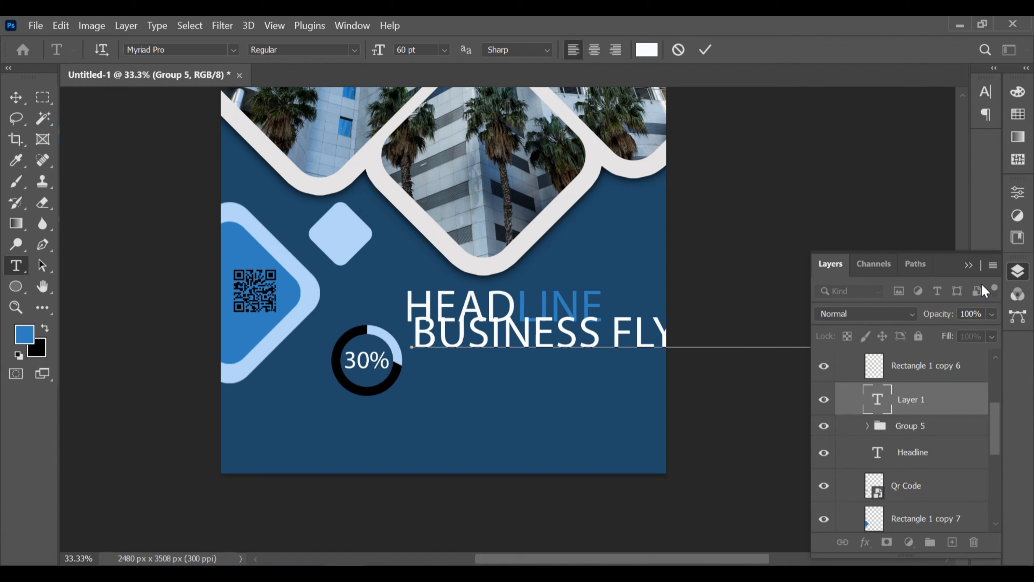
Set the font size of the entire Business Flyer Design text to 30 pt
left_click(987, 95)
left_click(870, 132)
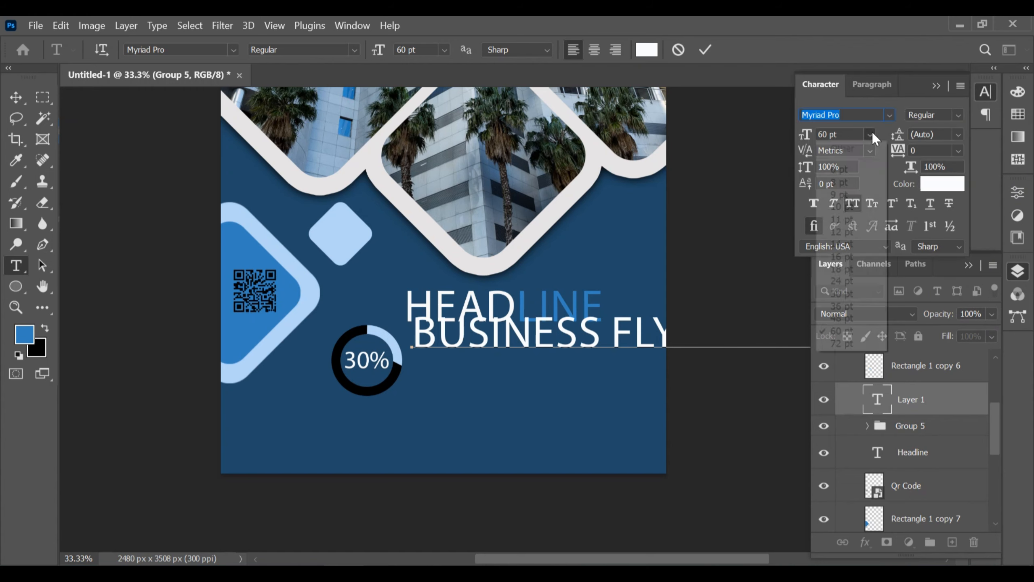
left_click(852, 255)
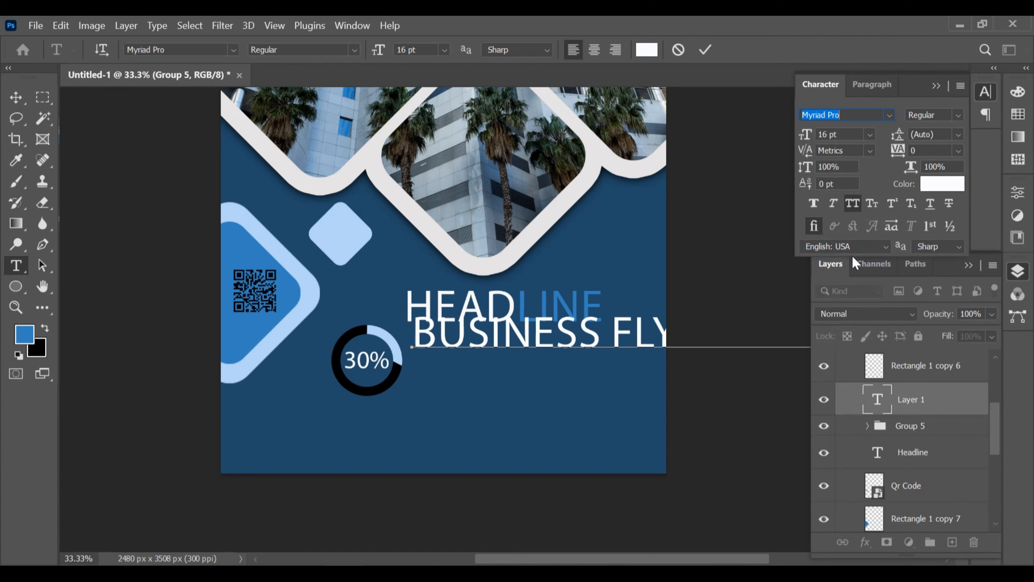
left_click(514, 342)
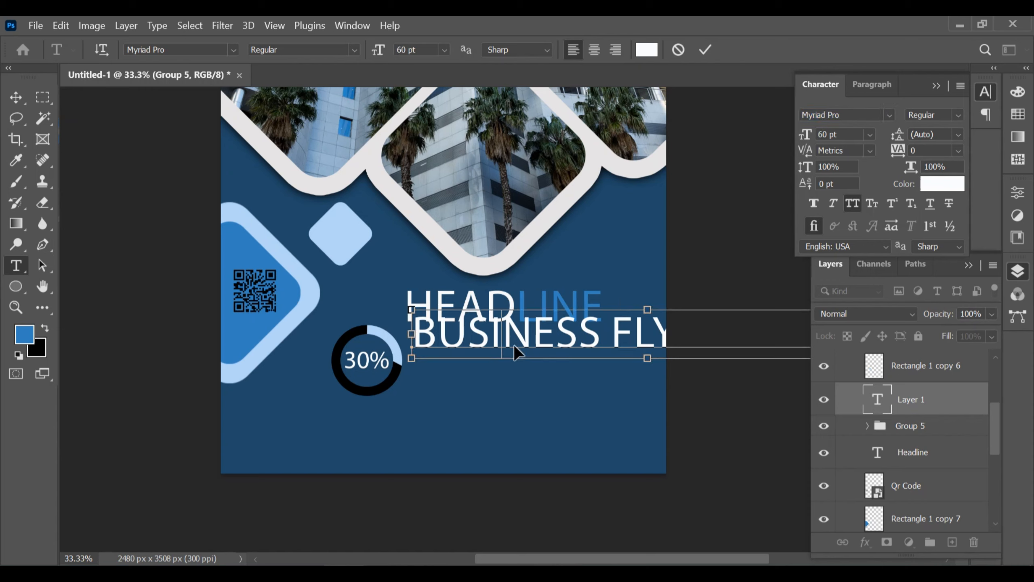
key("ctrl+a")
left_click(871, 134)
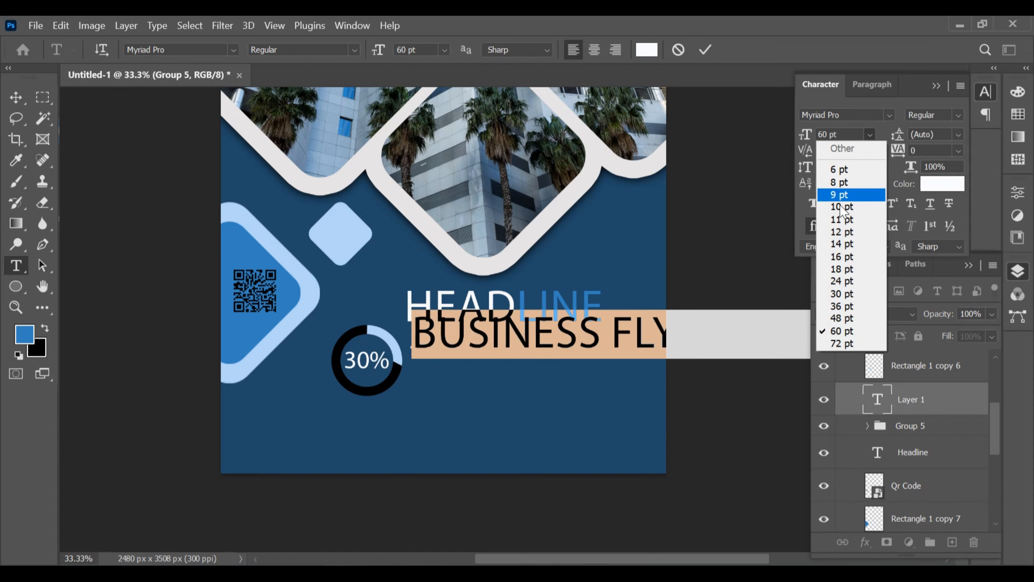
left_click(846, 235)
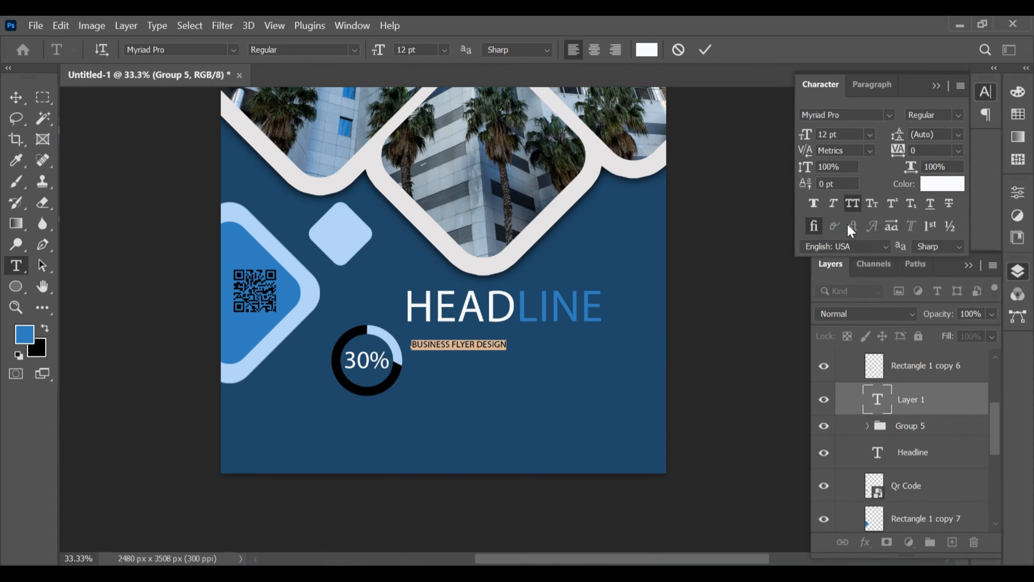
left_click(871, 134)
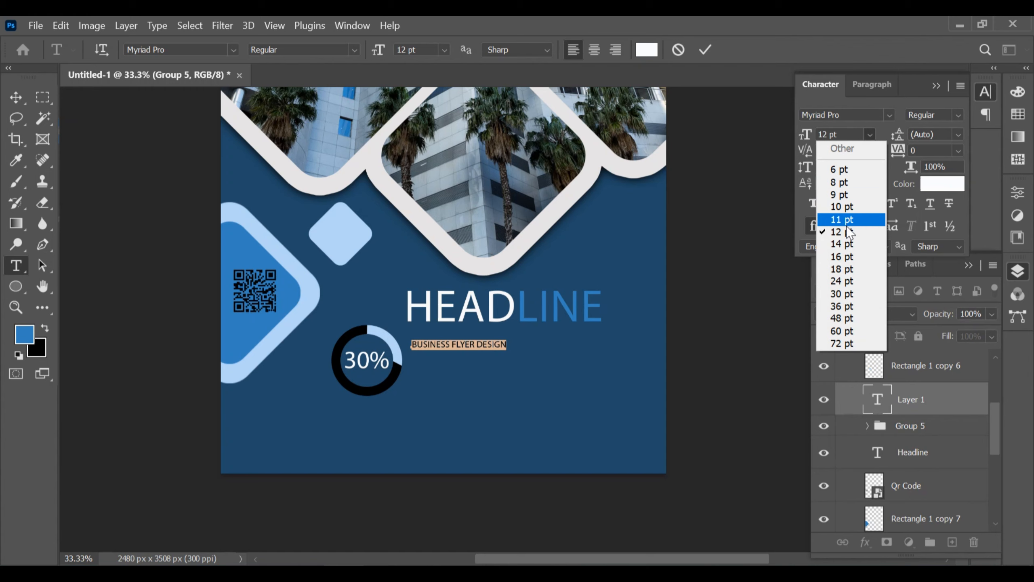
left_click(844, 291)
Align the Business Flyer Design text with the headline's left edge and scale it to about 85% to match the headline's width
left_click(16, 97)
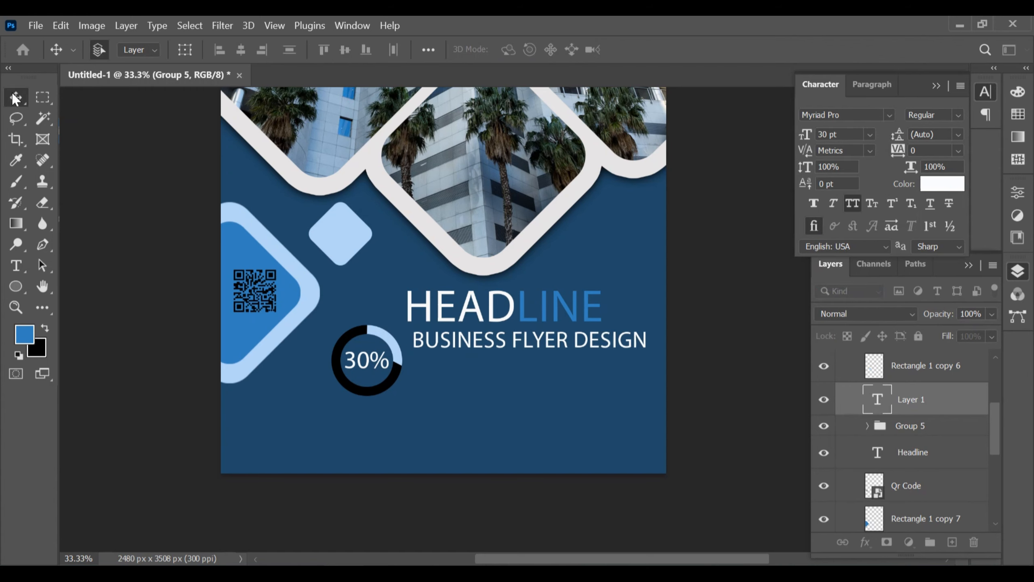
left_click_drag(465, 343, 459, 340)
key("ctrl+t")
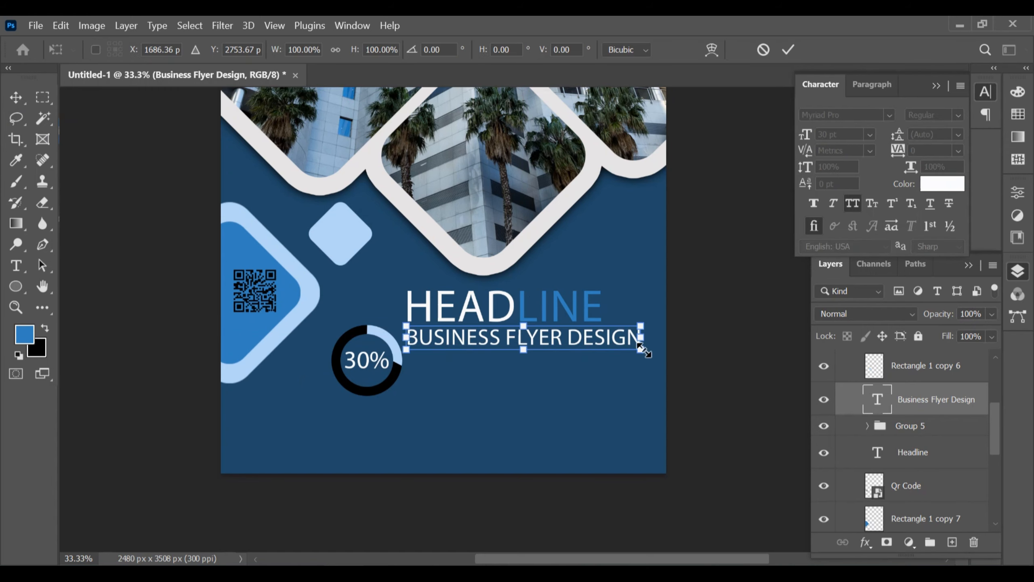
left_click_drag(644, 351, 610, 337)
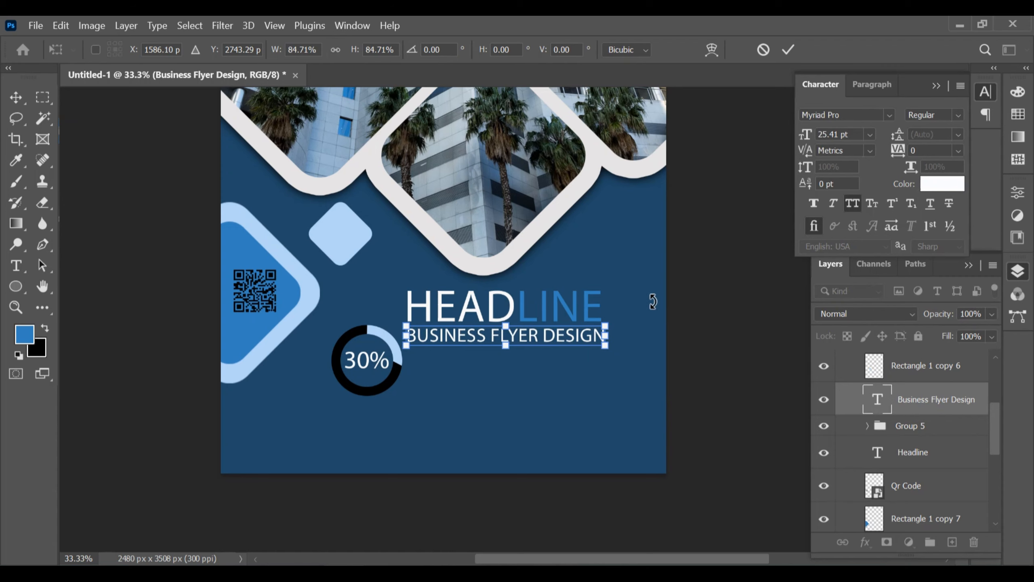
key("Return")
left_click(938, 186)
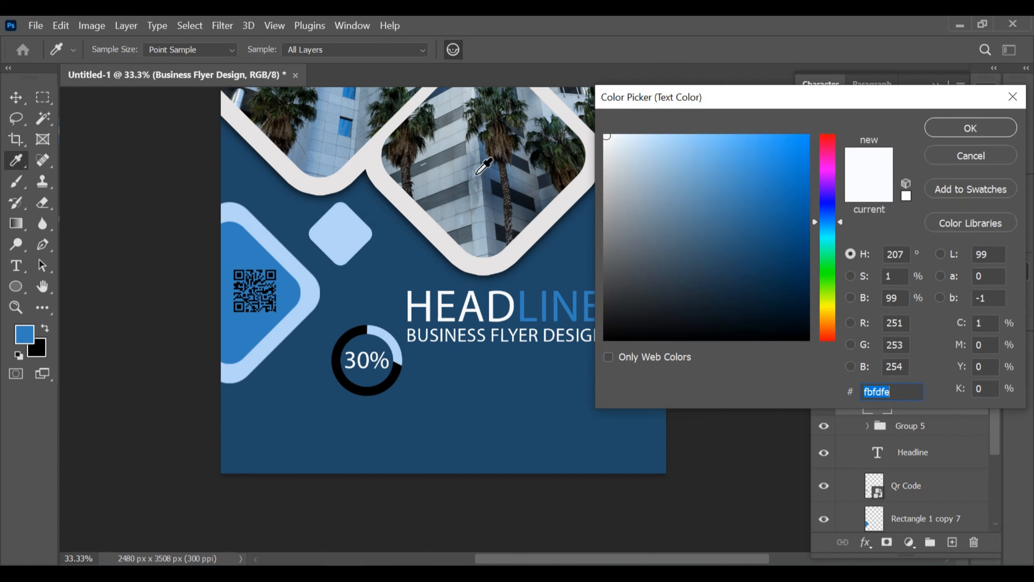
left_click(453, 116)
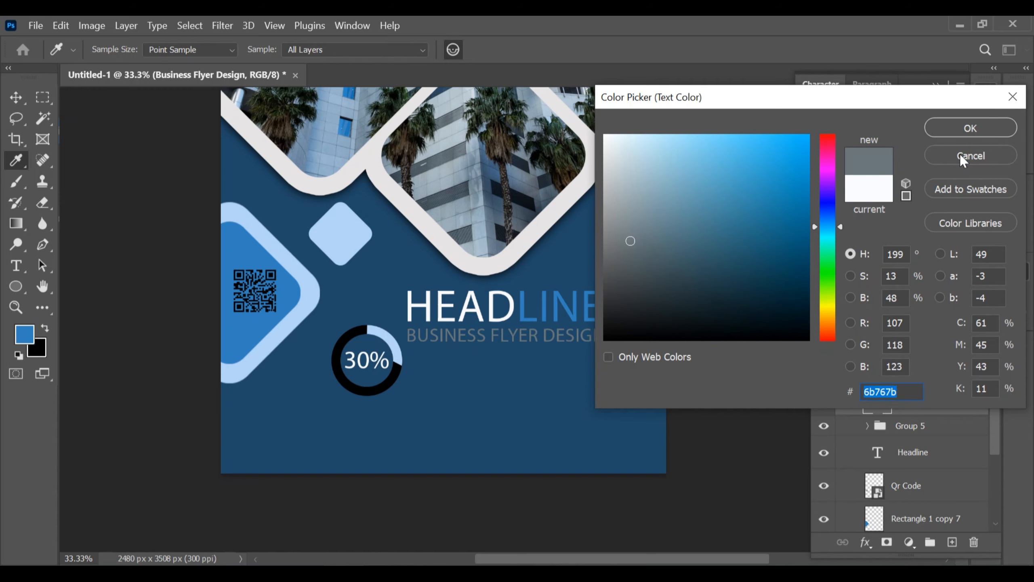
left_click(970, 128)
scroll(652, 329, "up", 3)
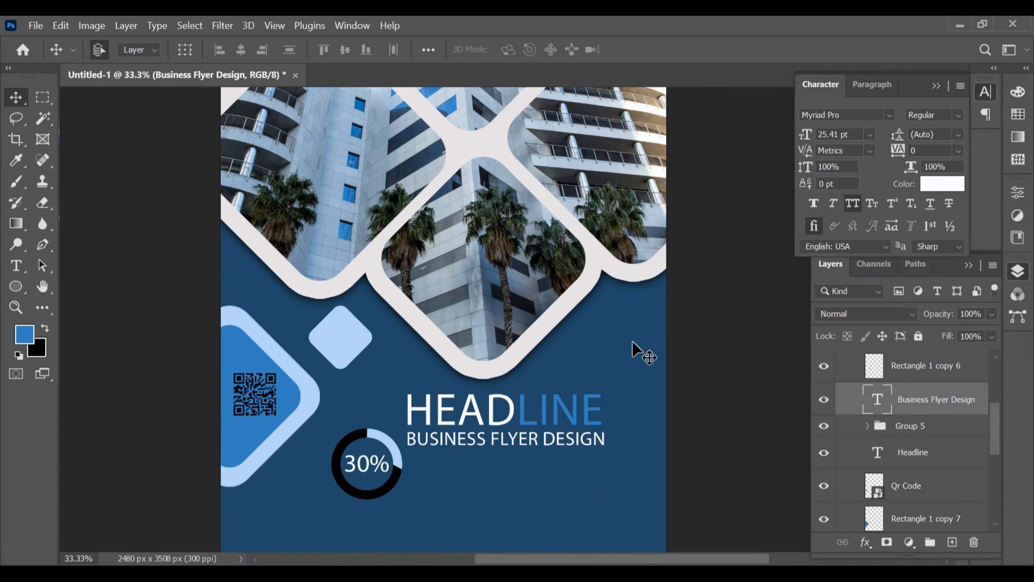
Change the Business Flyer Design text colour to a light orange-brown
left_click(934, 187)
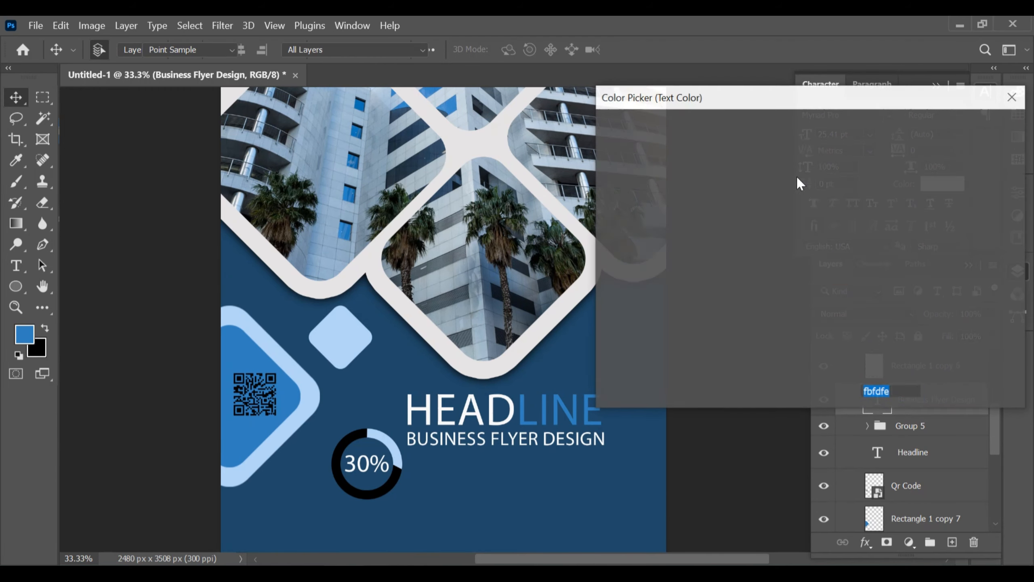
left_click_drag(718, 97, 733, 147)
left_click(648, 104)
left_click_drag(733, 232, 723, 259)
left_click(981, 191)
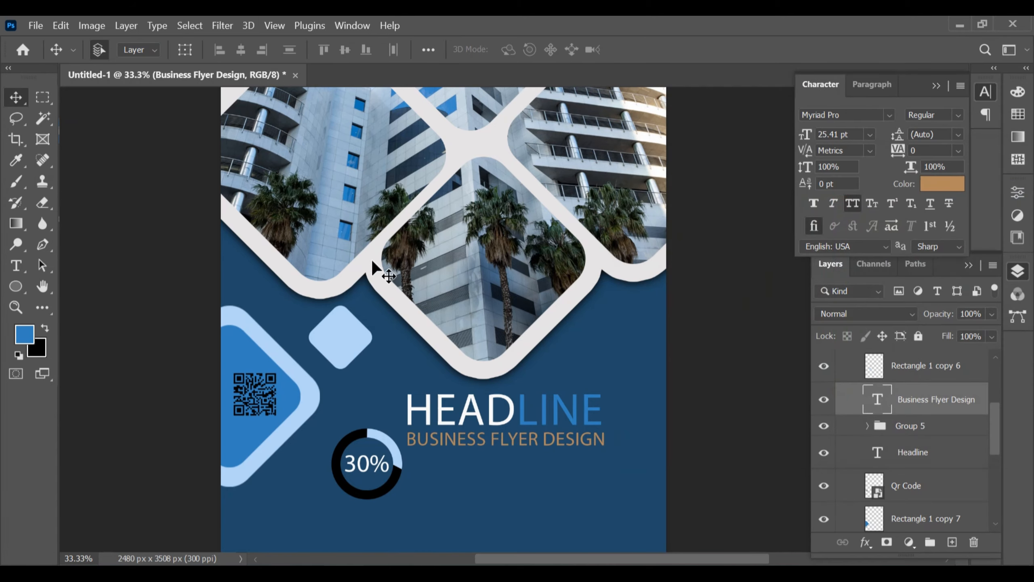
Draw a horizontal line shape about 1088 px long beneath the Business Flyer Design text, with a weight of 1 px
left_click(17, 283)
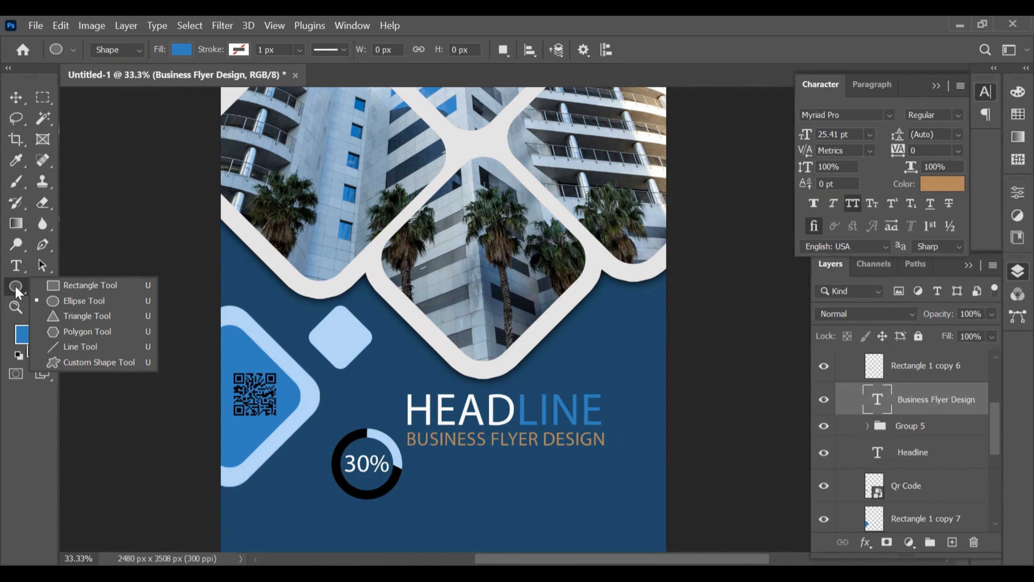
left_click(82, 349)
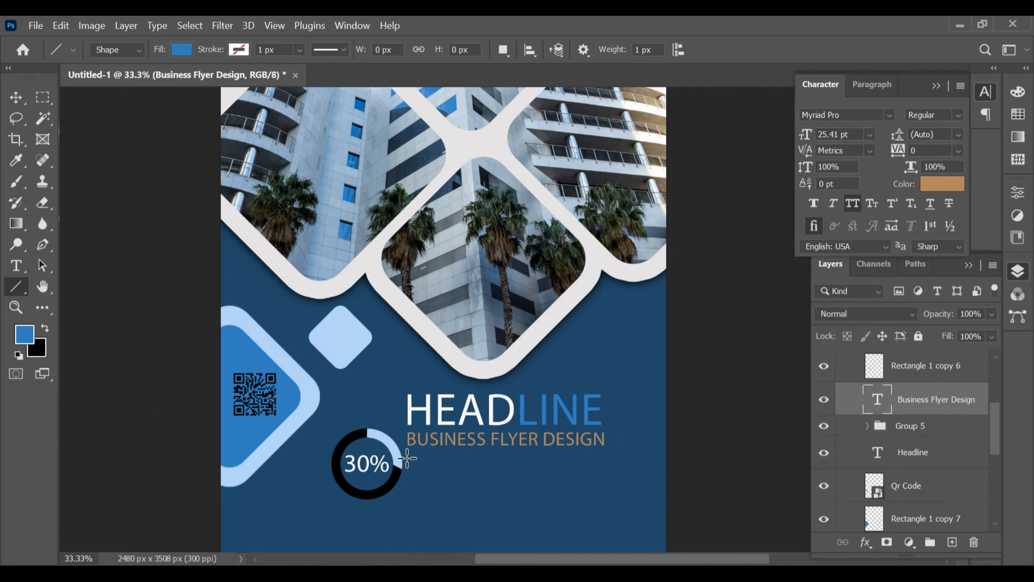
left_click_drag(407, 458, 605, 462)
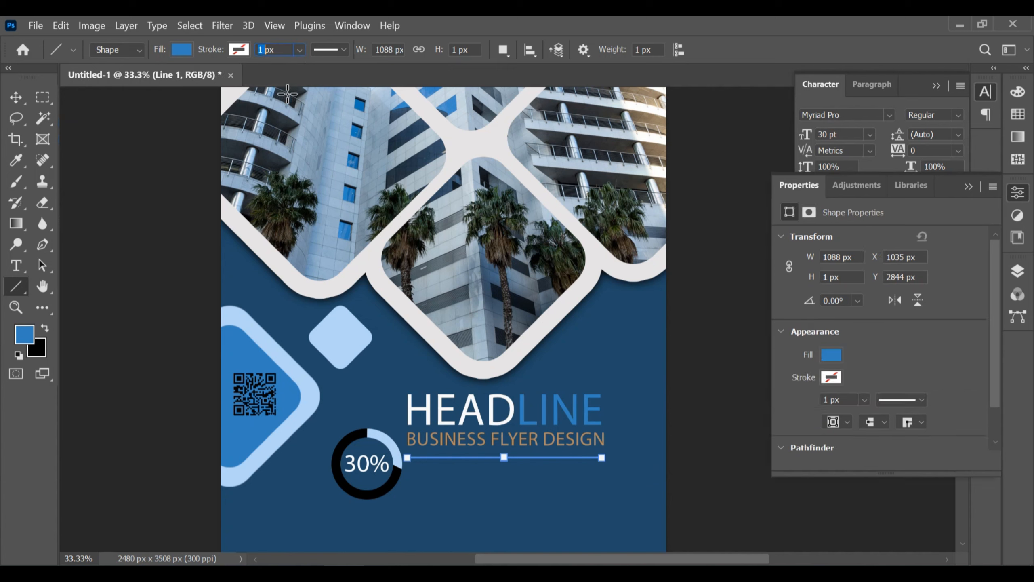
Fill the line beneath the subheading with red and thicken it to about 33 px high
left_click(183, 51)
left_click(241, 134)
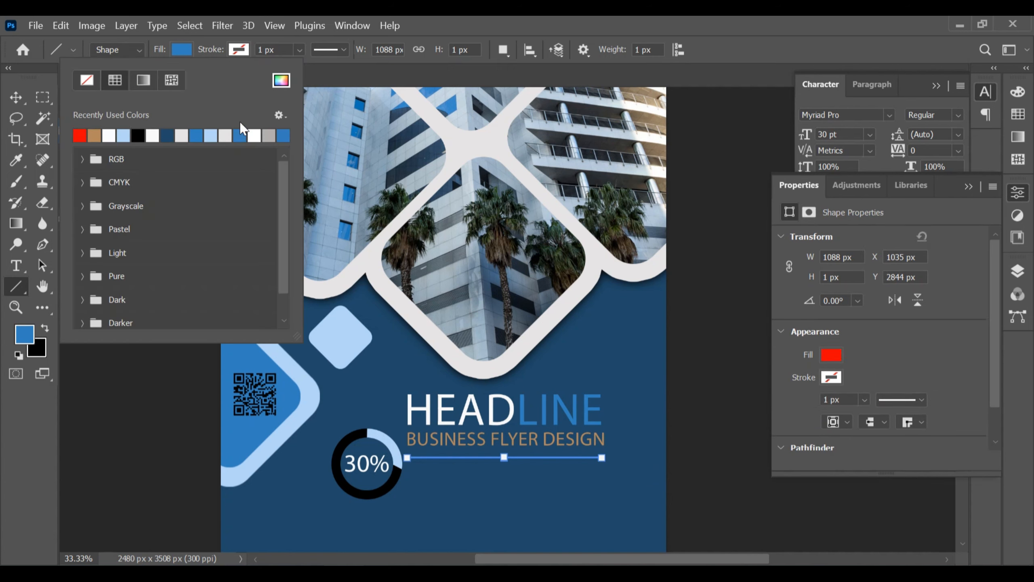
left_click(260, 54)
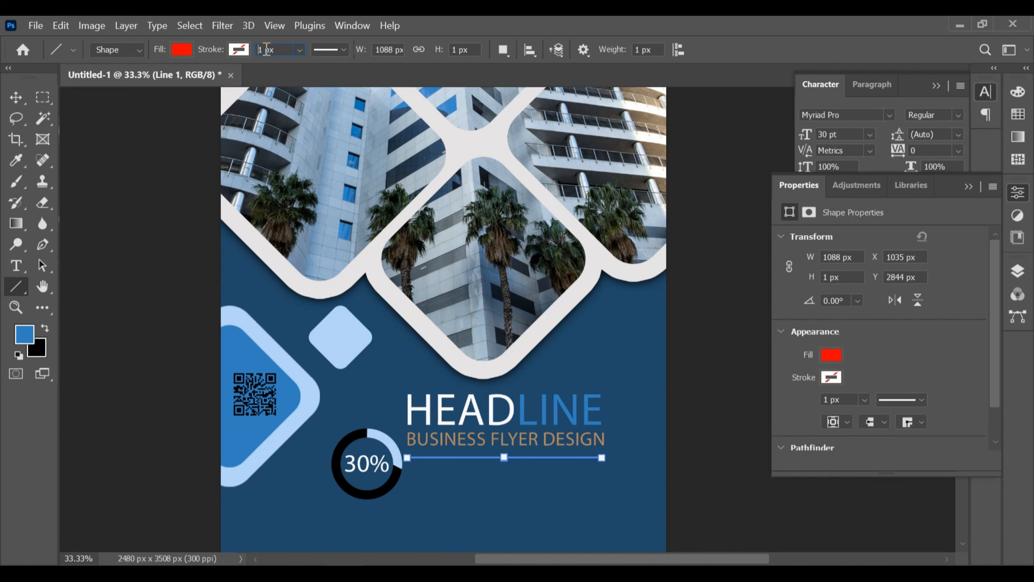
left_click_drag(506, 463, 504, 468)
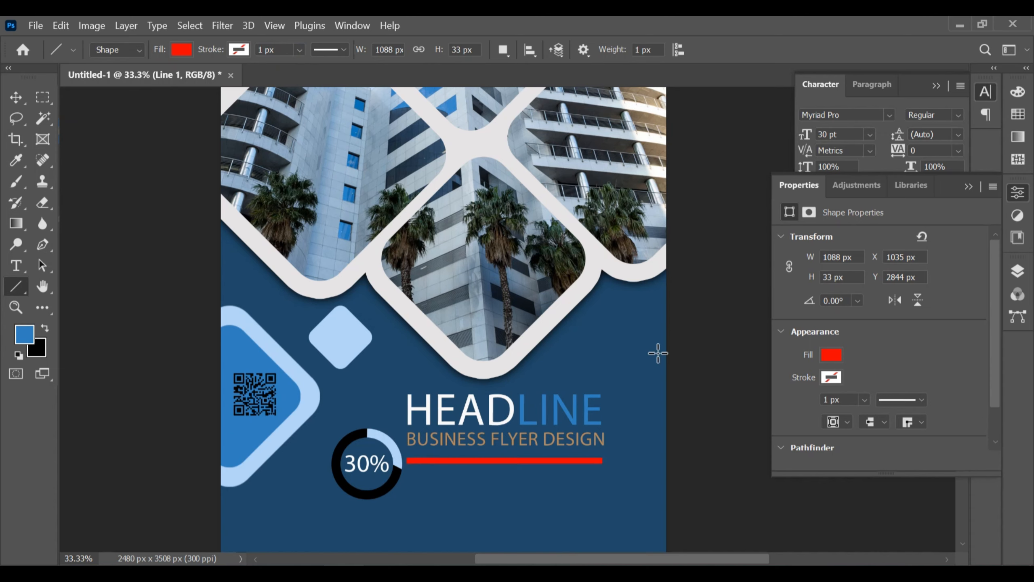
Add a paragraph text box of Lorem Ipsum placeholder text below the red line, as wide as the line, at 10 pt
scroll(655, 351, "down", 5)
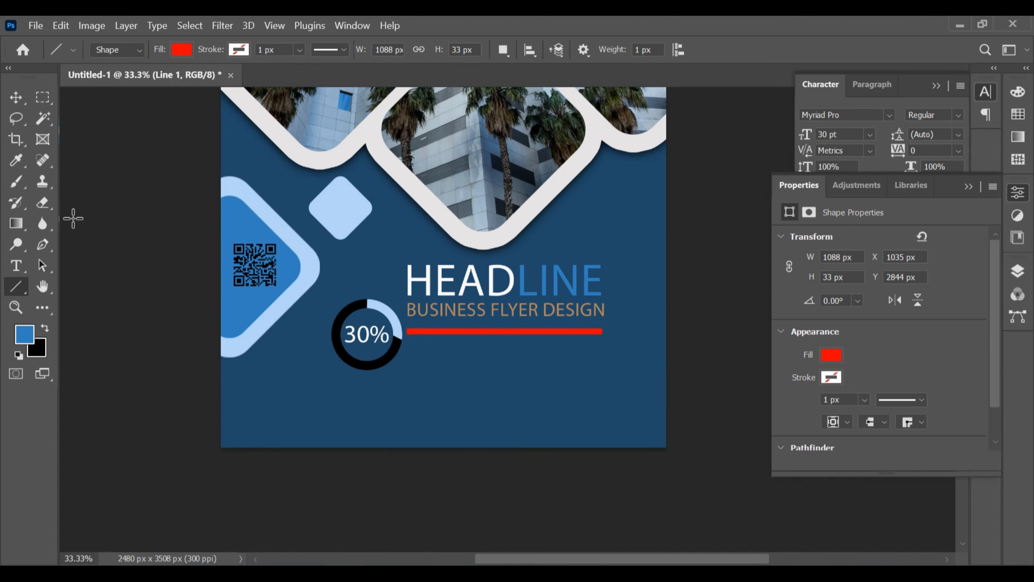
left_click(15, 265)
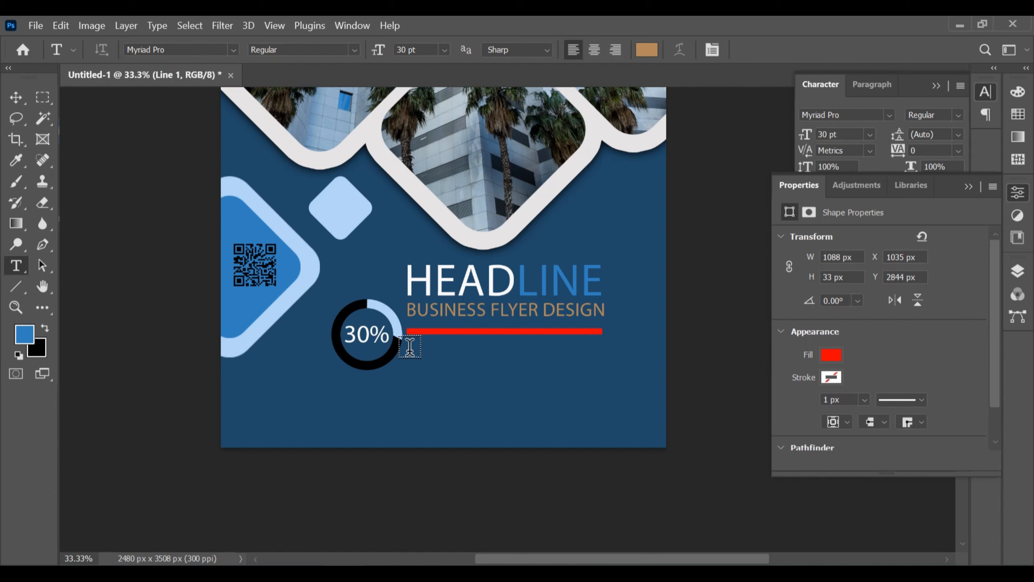
left_click_drag(409, 346, 602, 396)
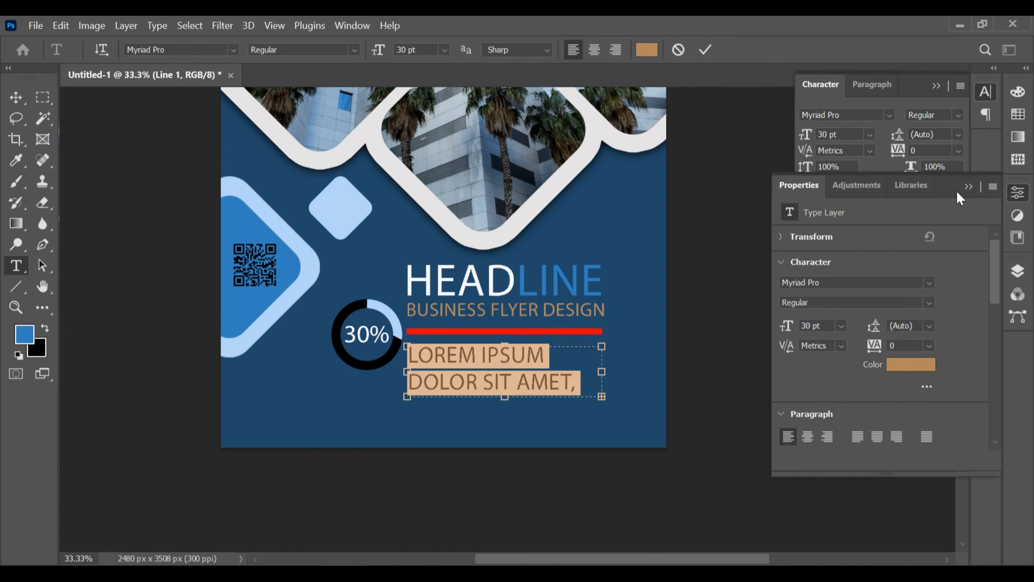
left_click(968, 187)
left_click(869, 134)
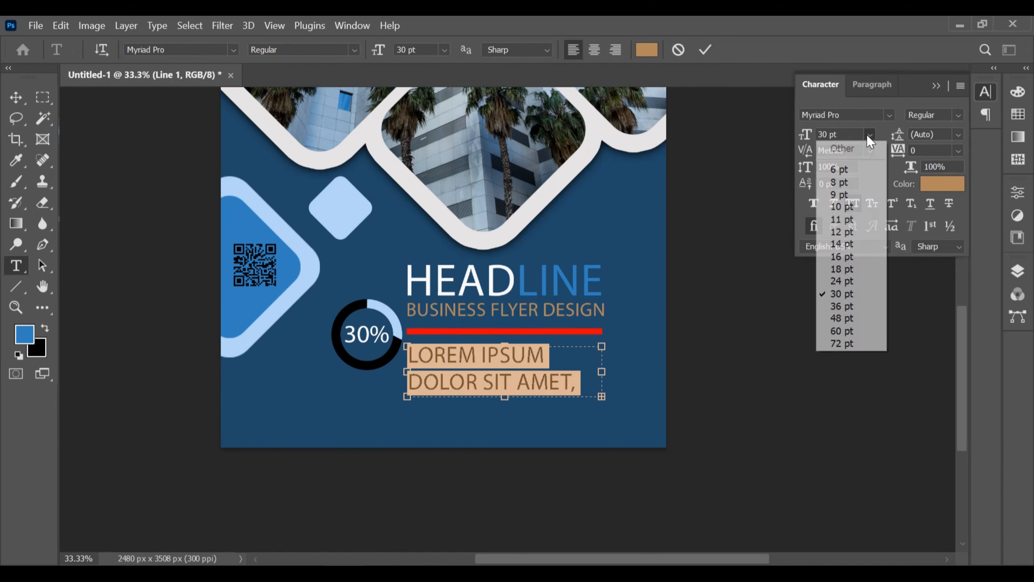
left_click(860, 209)
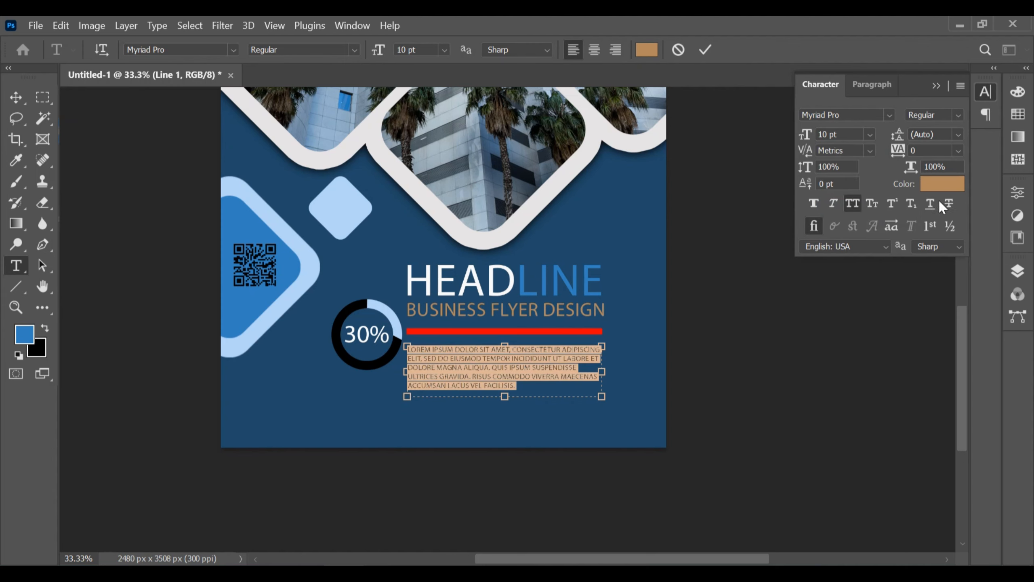
Set the placeholder paragraph's text colour to off-white fbf9f7
left_click(945, 186)
left_click(609, 196)
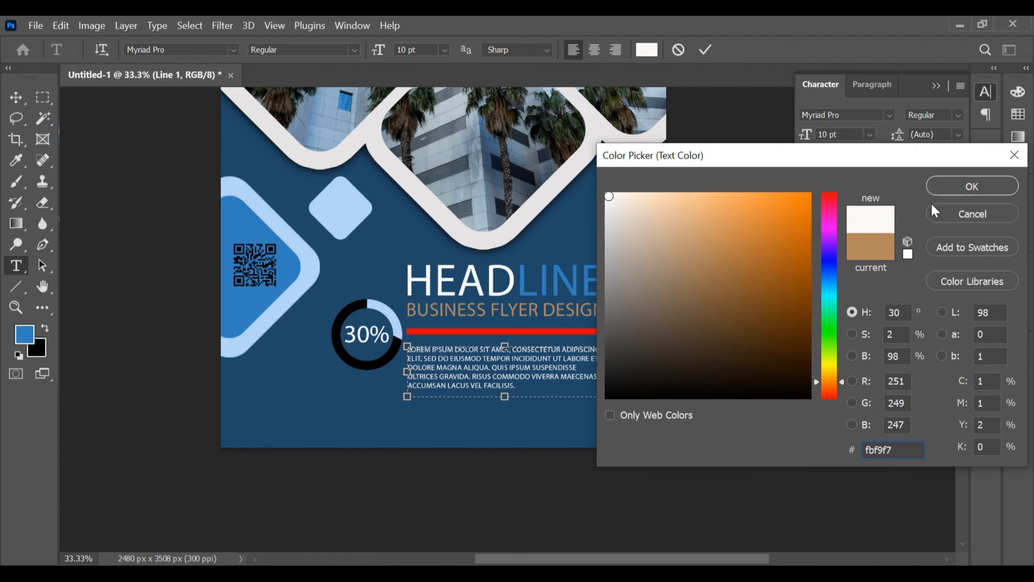
left_click(971, 187)
Trim characters from the placeholder paragraph so it reads "suspendisse trices" and "maecenasccumsan", and commit the text
left_click(588, 367)
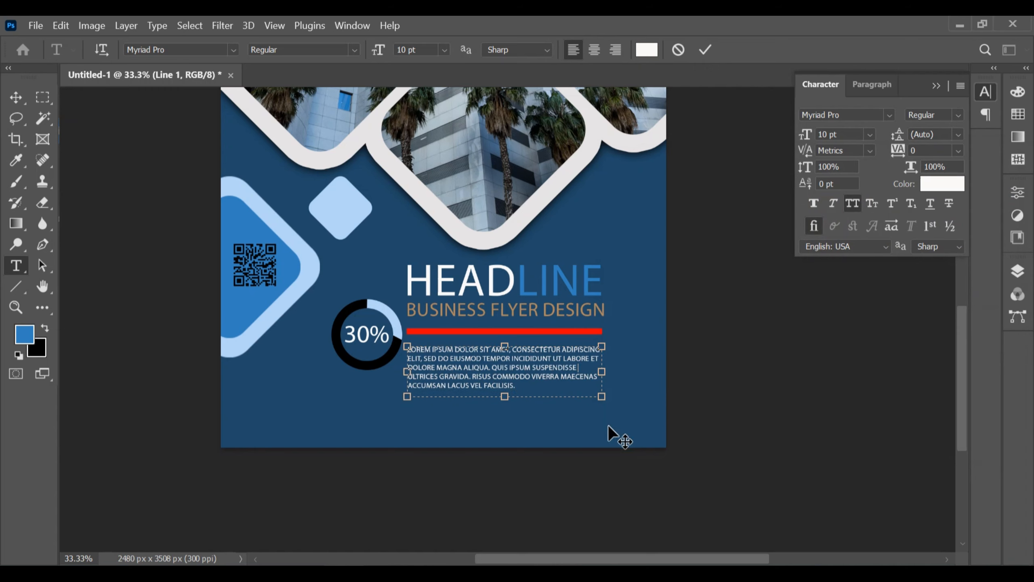
key("Delete")
key("Delete")
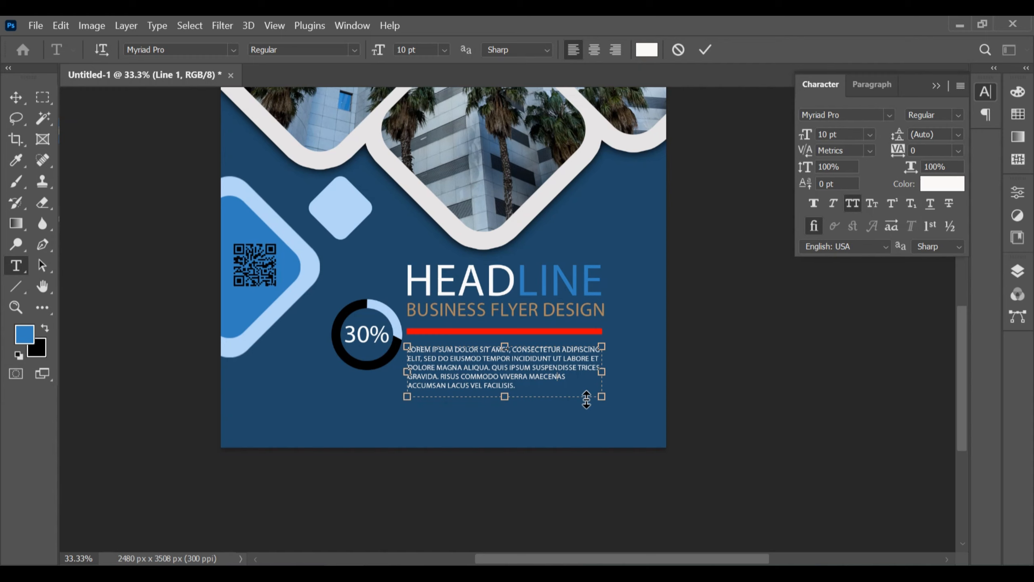
key("Delete")
key("Delete")
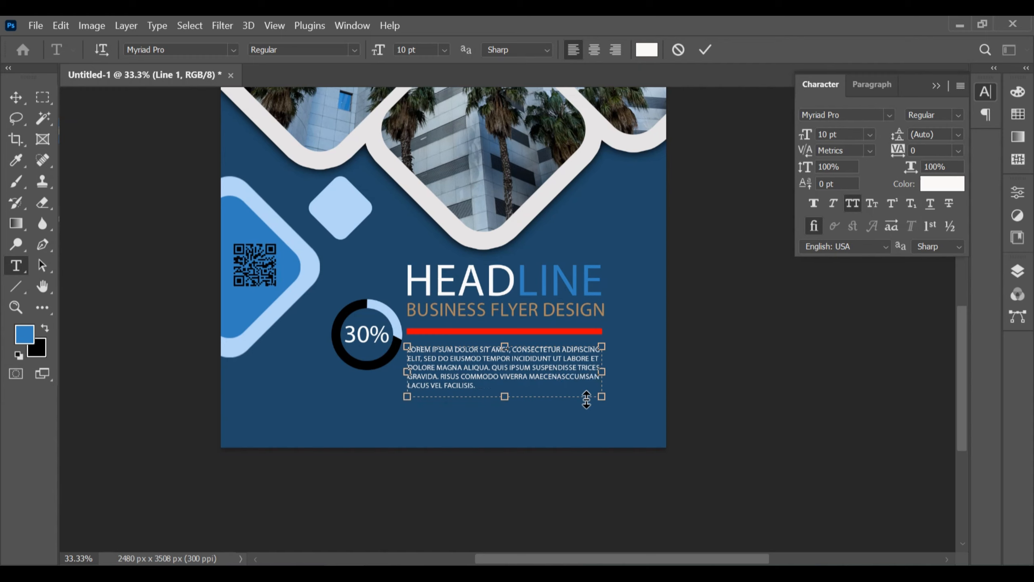
left_click(12, 101)
scroll(666, 307, "up", 2)
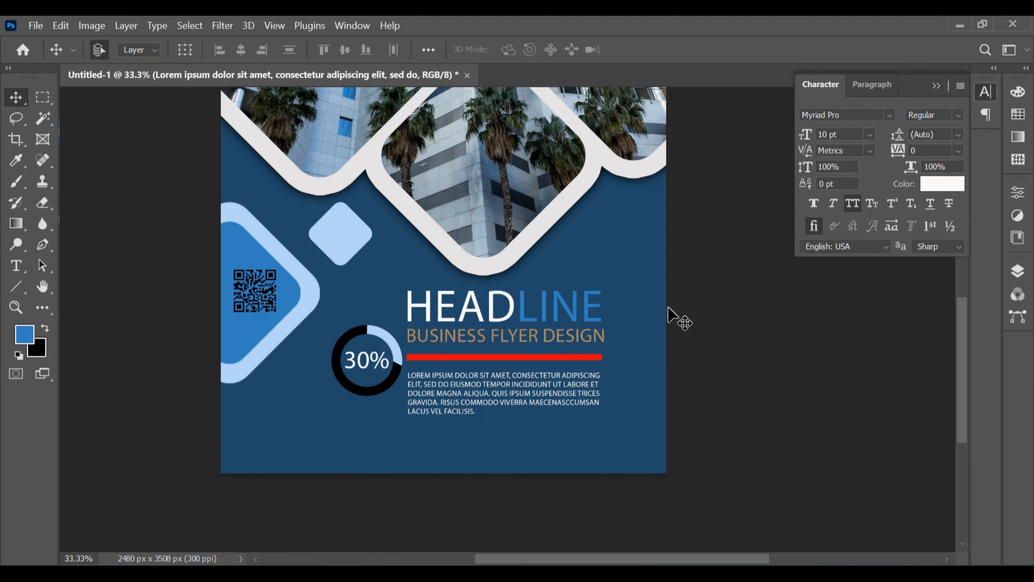
scroll(667, 306, "down", 1)
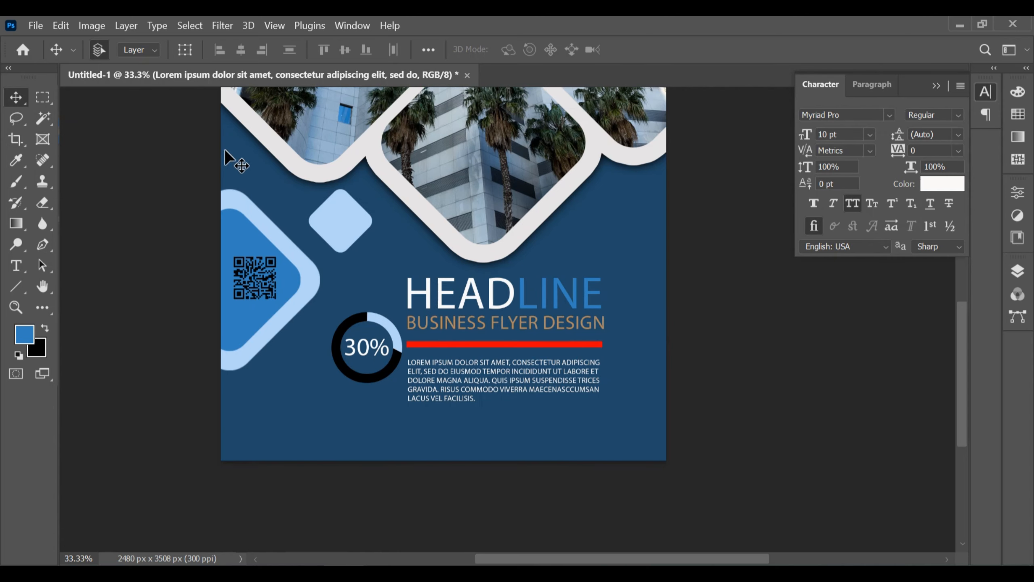
left_click(36, 26)
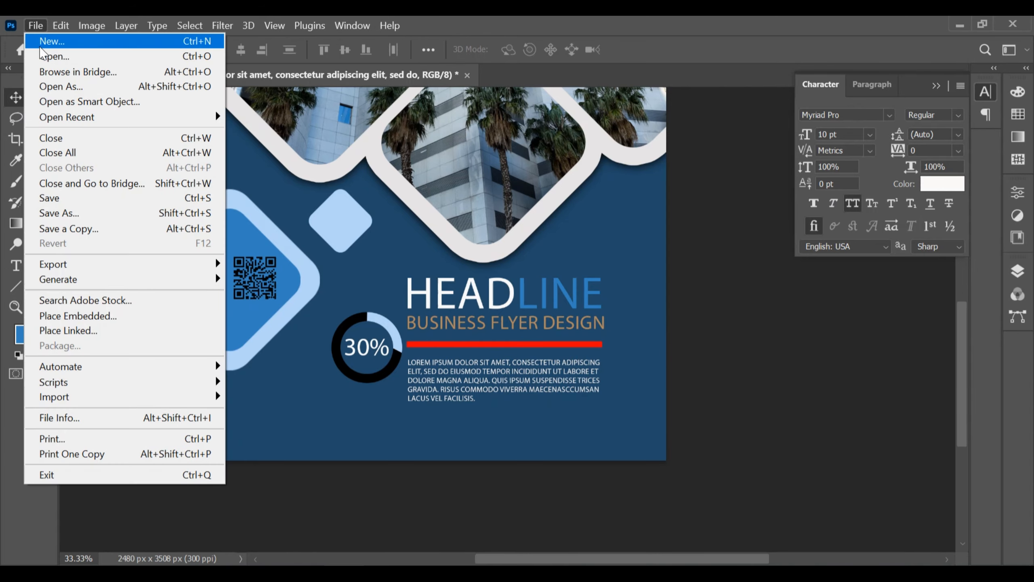
left_click(42, 56)
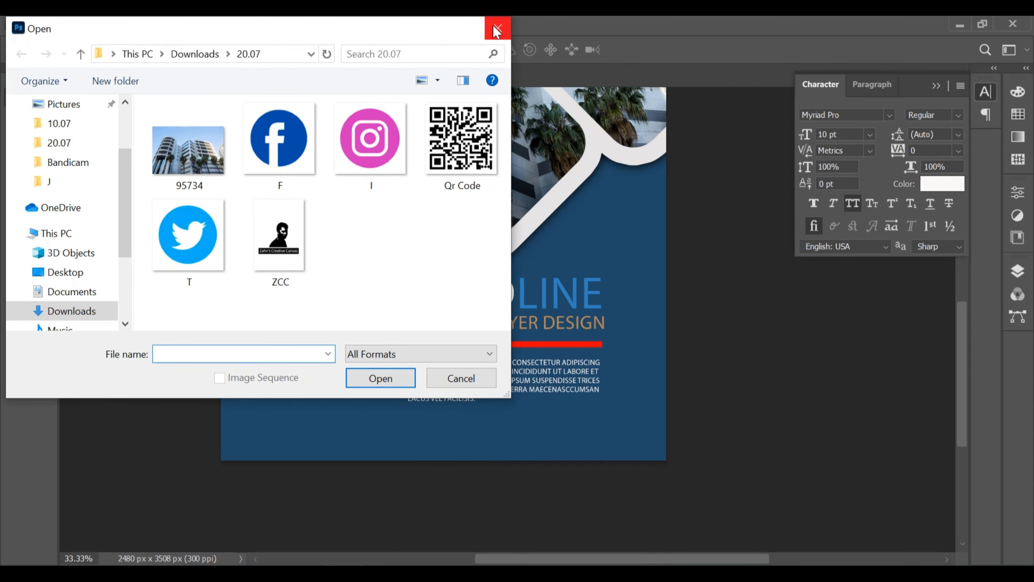
left_click(498, 28)
Place the Facebook icon file F as an embedded image in the flyer at its default size
left_click(35, 26)
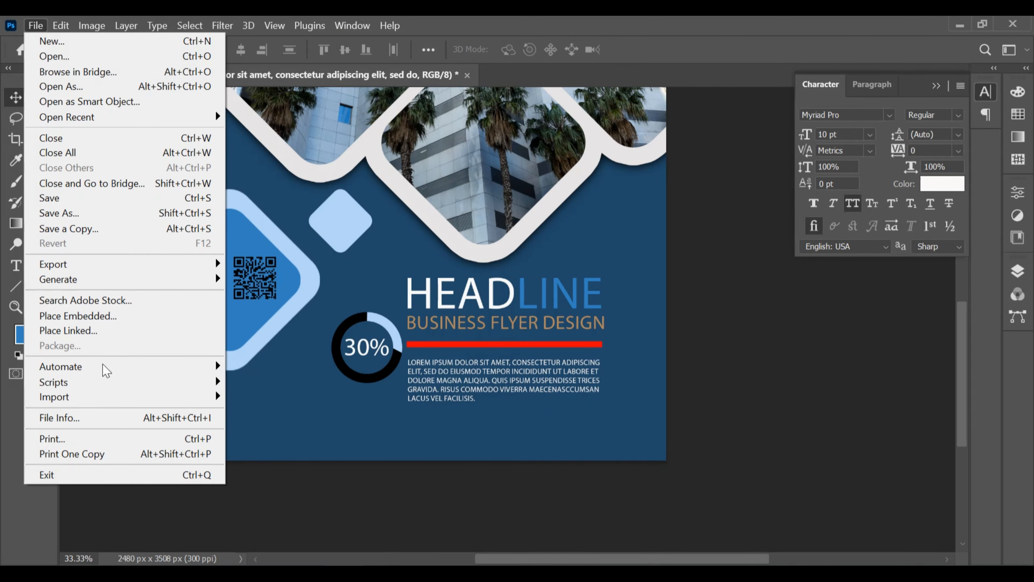
left_click(98, 316)
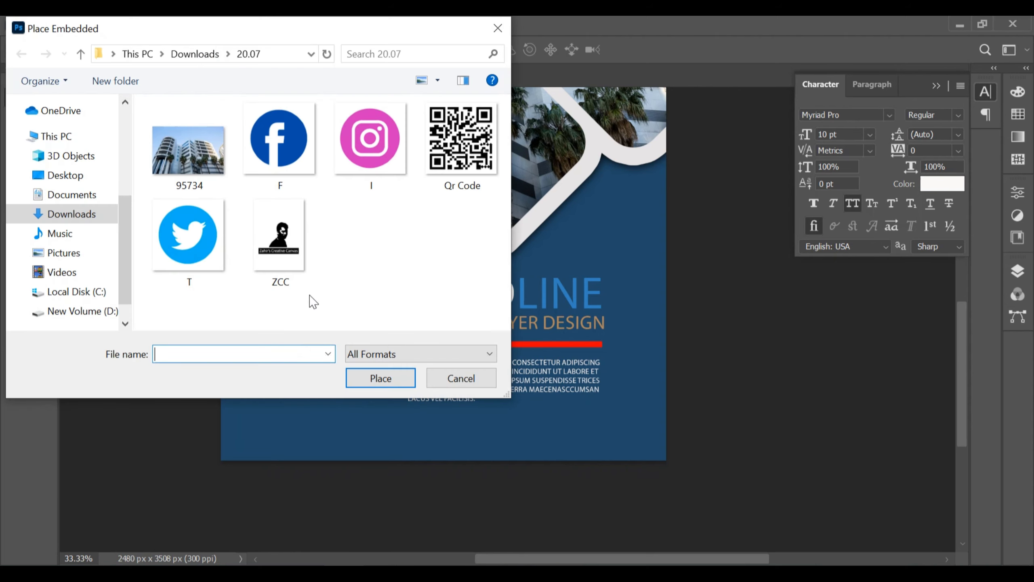
left_click(283, 143)
left_click(380, 378)
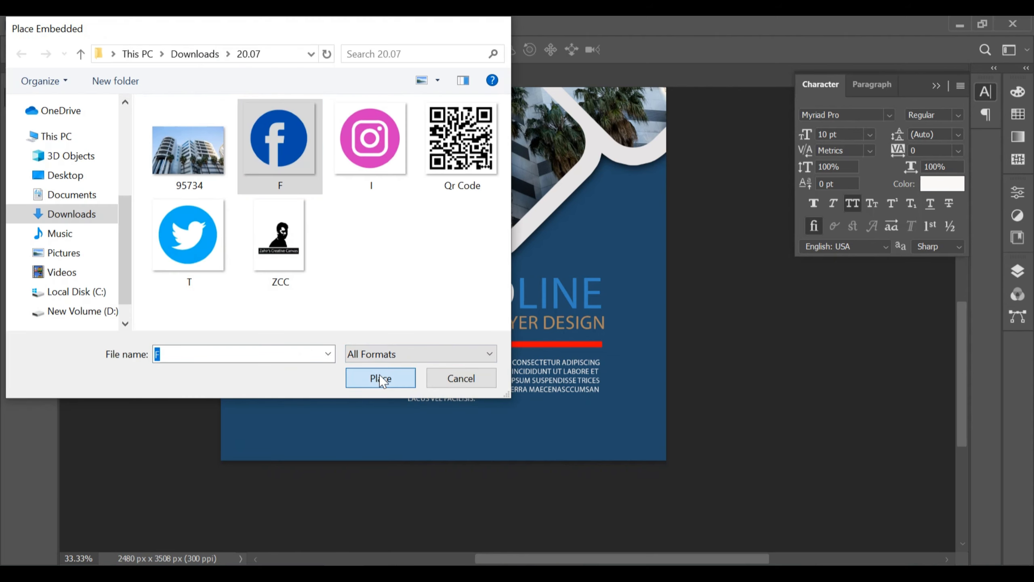
left_click(35, 25)
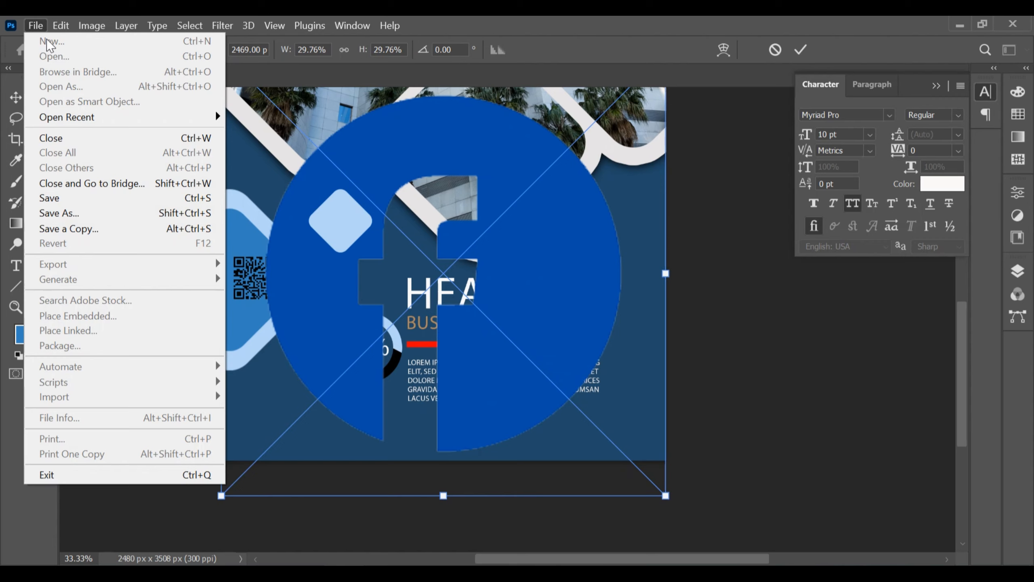
left_click(397, 222)
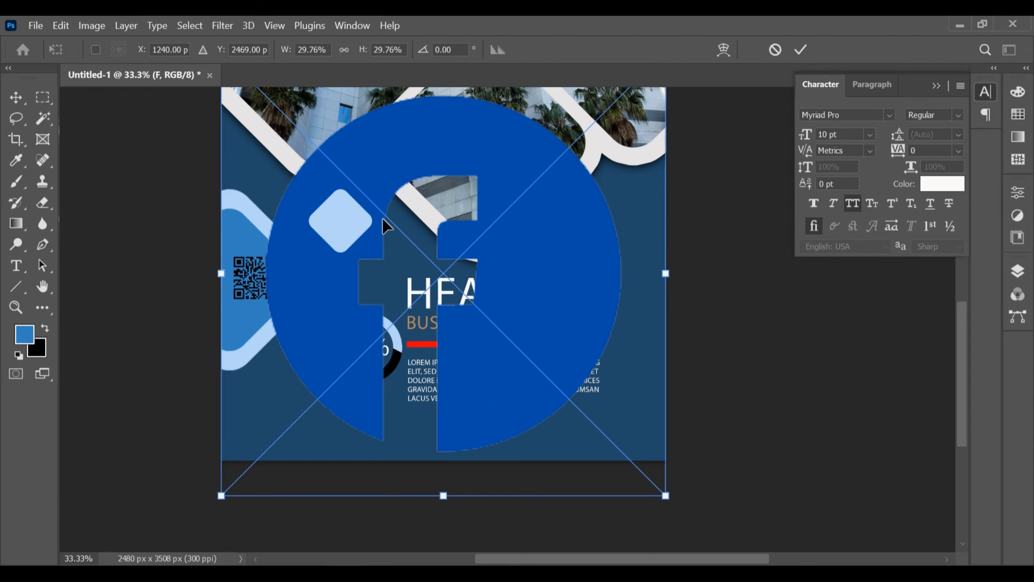
key("Return")
Place the Instagram icon file I as an embedded image in the flyer at its default size
left_click(32, 26)
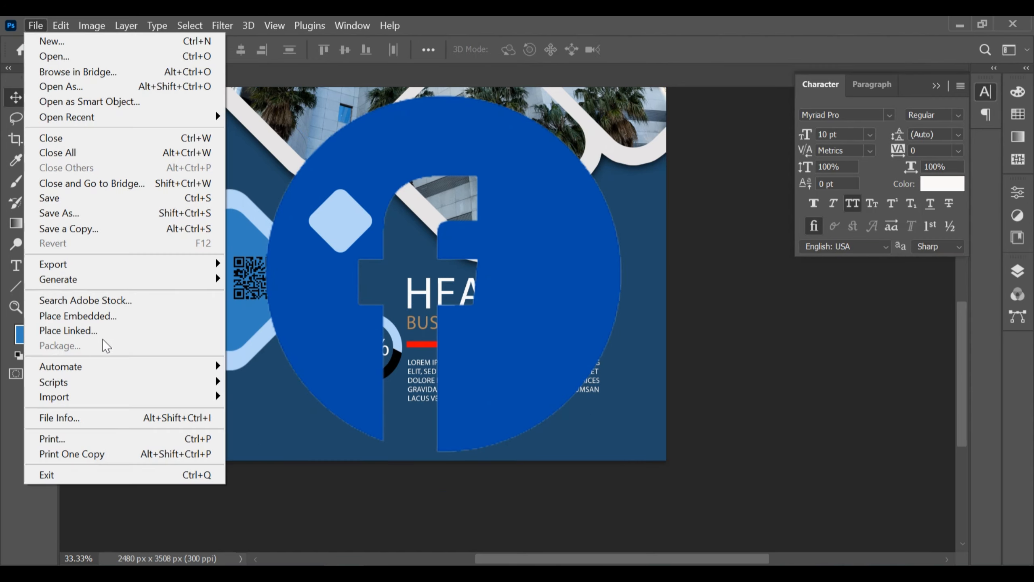
left_click(109, 317)
double_click(382, 138)
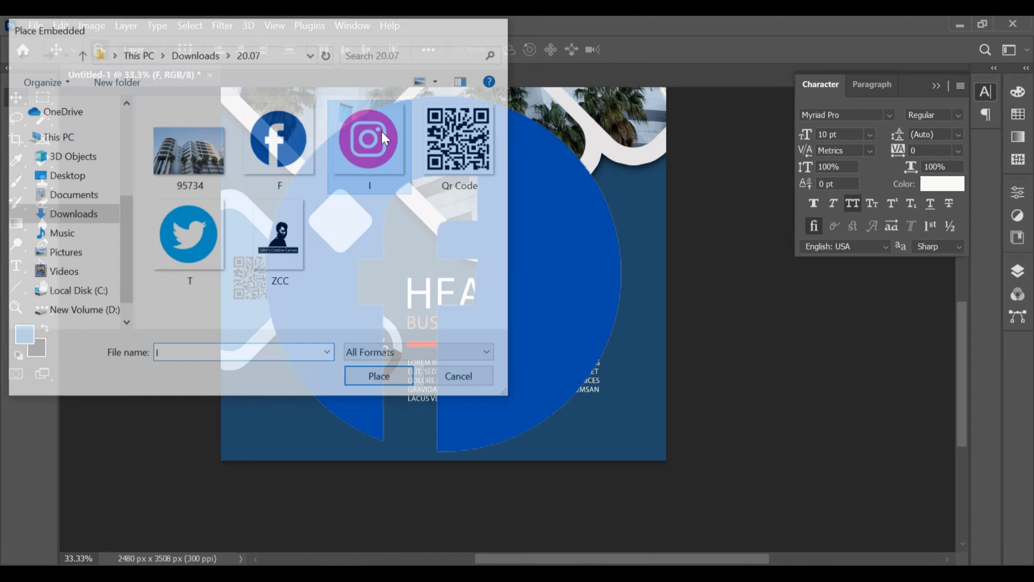
key("Return")
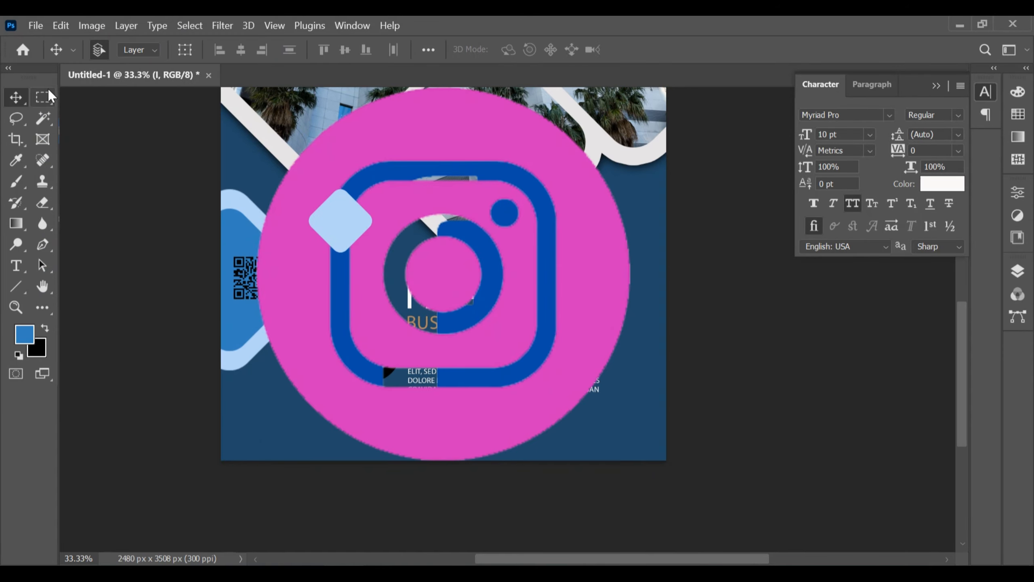
Place the Twitter icon file T as an embedded image in the flyer at its default size
left_click(60, 26)
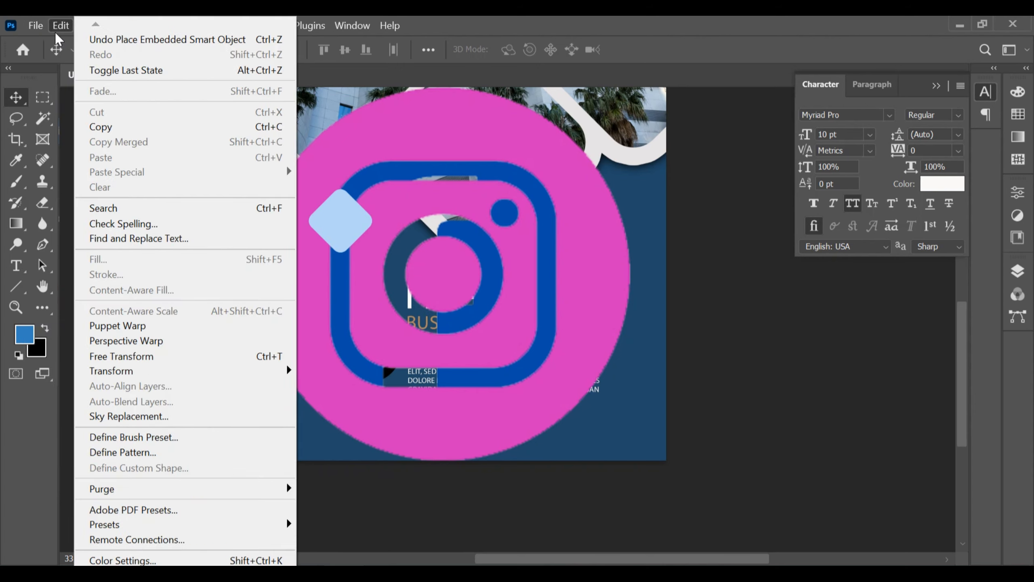
left_click(56, 31)
left_click(33, 26)
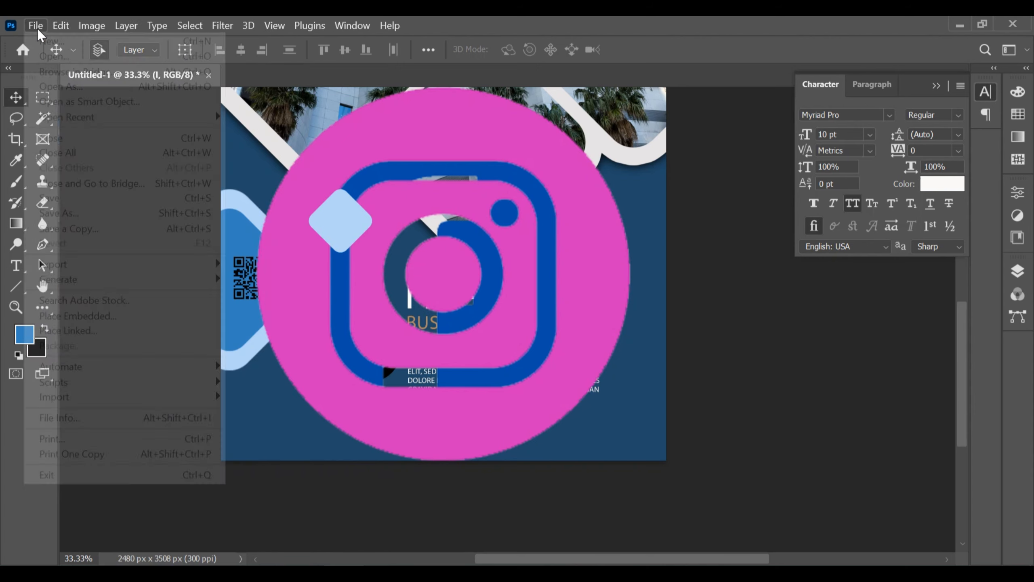
left_click(77, 316)
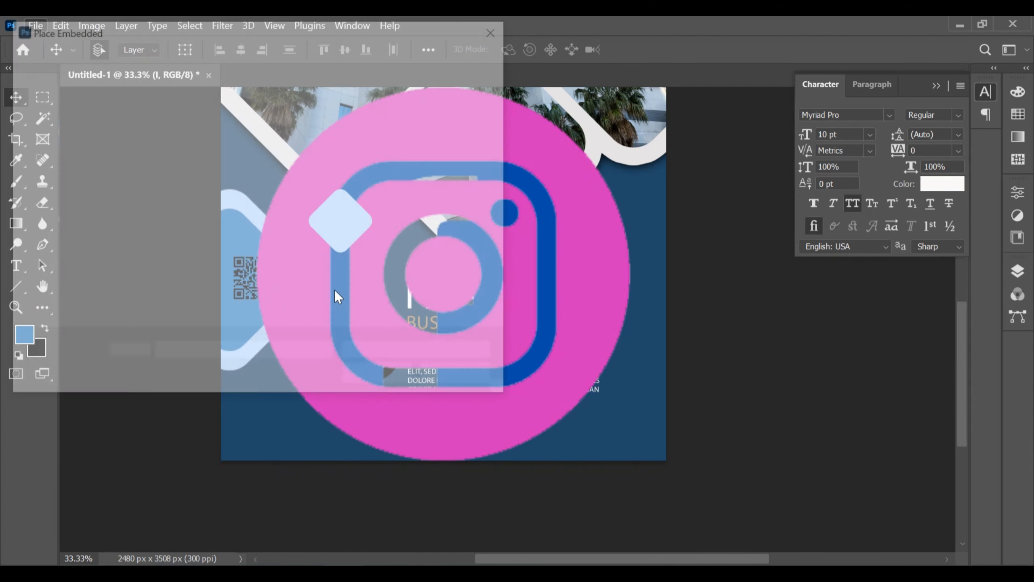
double_click(197, 240)
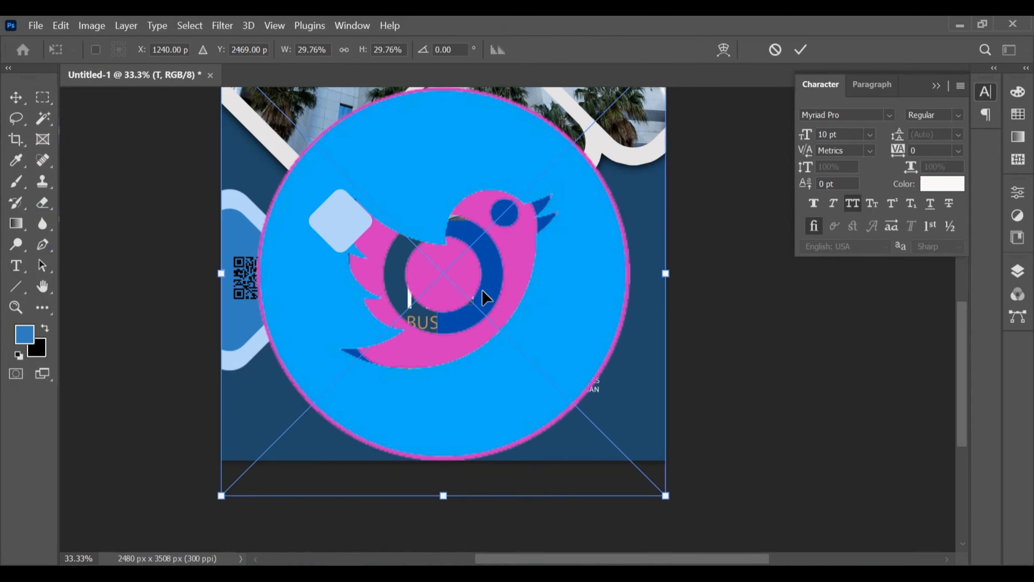
key("Return")
Group the three social media icon layers T, I and F
scroll(573, 336, "up", 3)
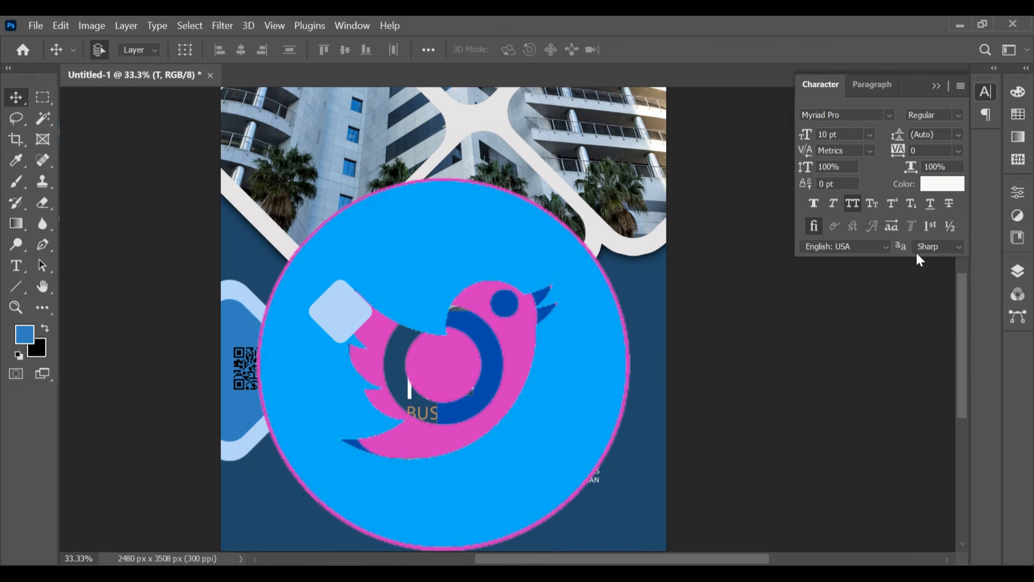
left_click(933, 85)
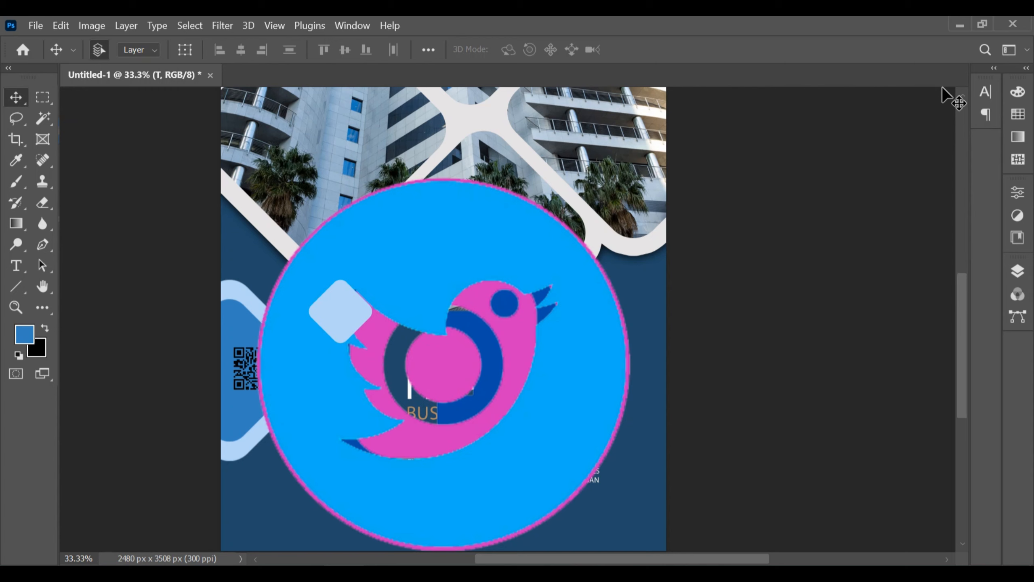
left_click(1017, 271)
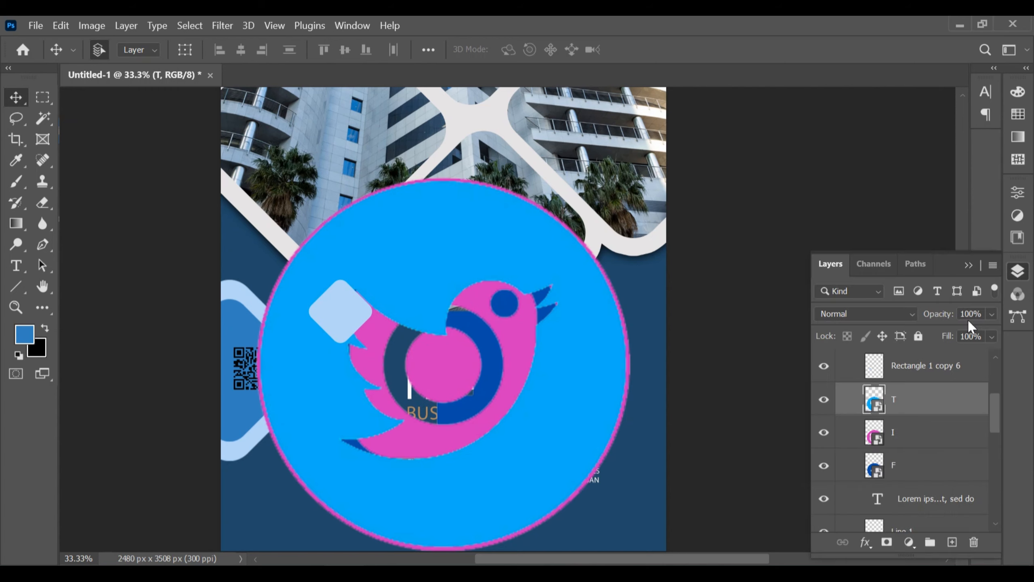
left_click(922, 457, "shift")
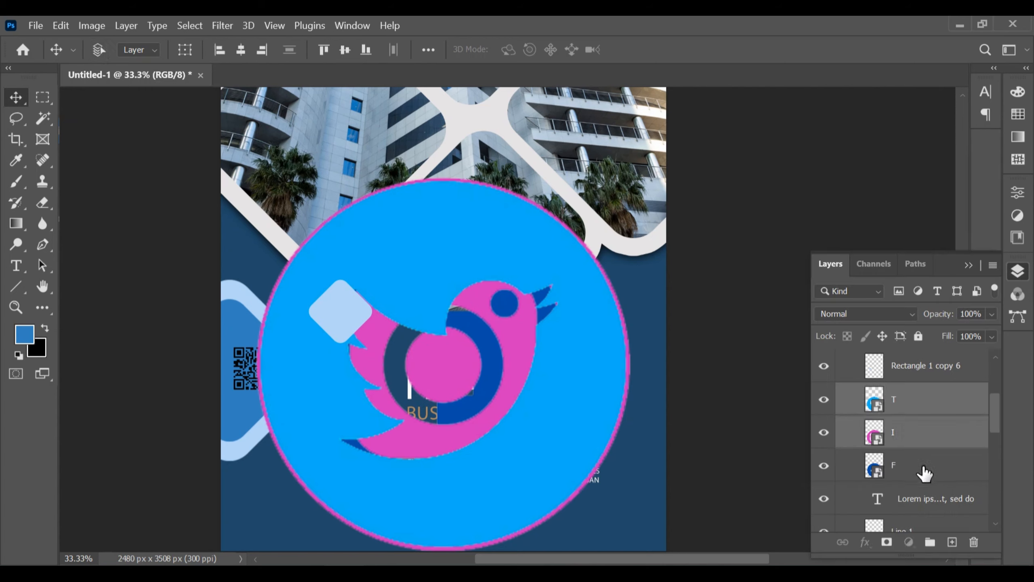
left_click(930, 542)
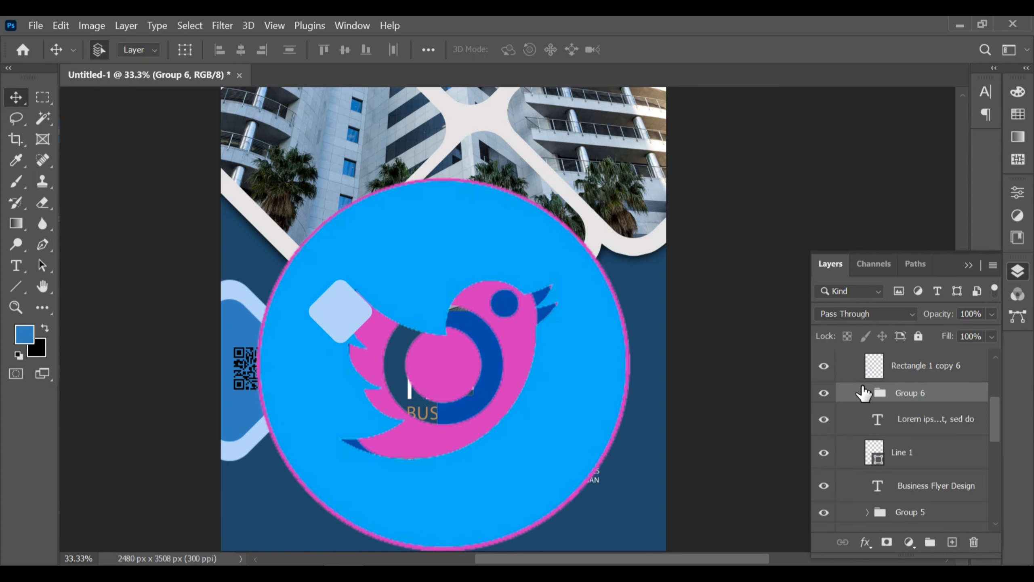
Scale the icon group to about 7.8% and place it in the flyer's lower-left corner at about X 190 px, Y 3308 px
key("ctrl+t")
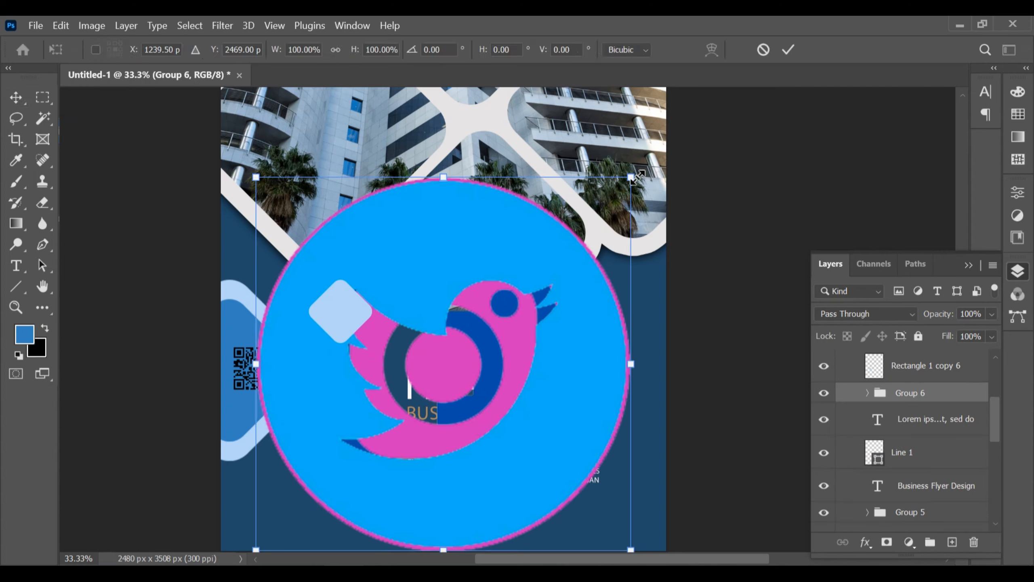
left_click_drag(635, 177, 459, 379)
scroll(626, 298, "down", 3)
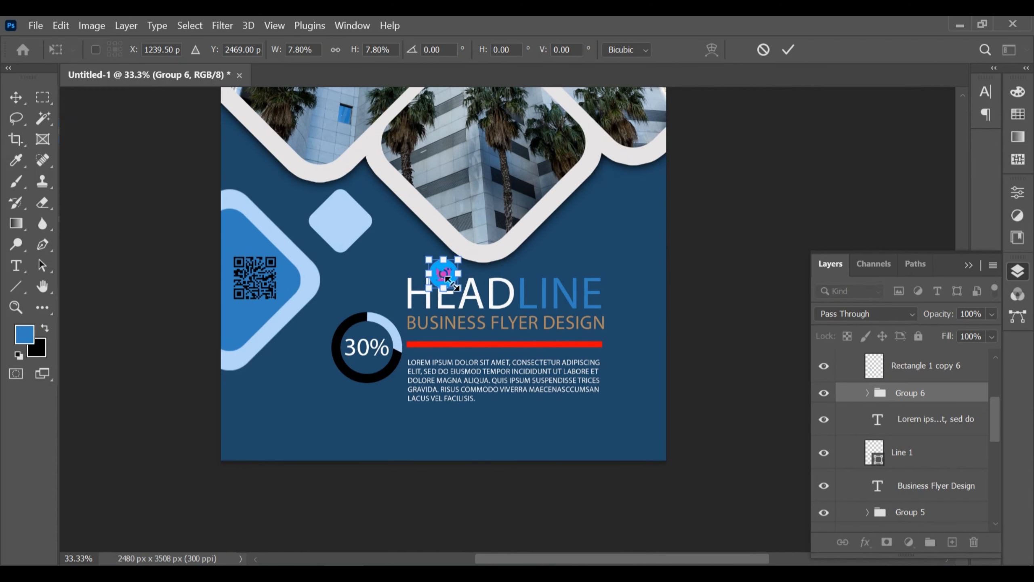
left_click_drag(443, 274, 253, 430)
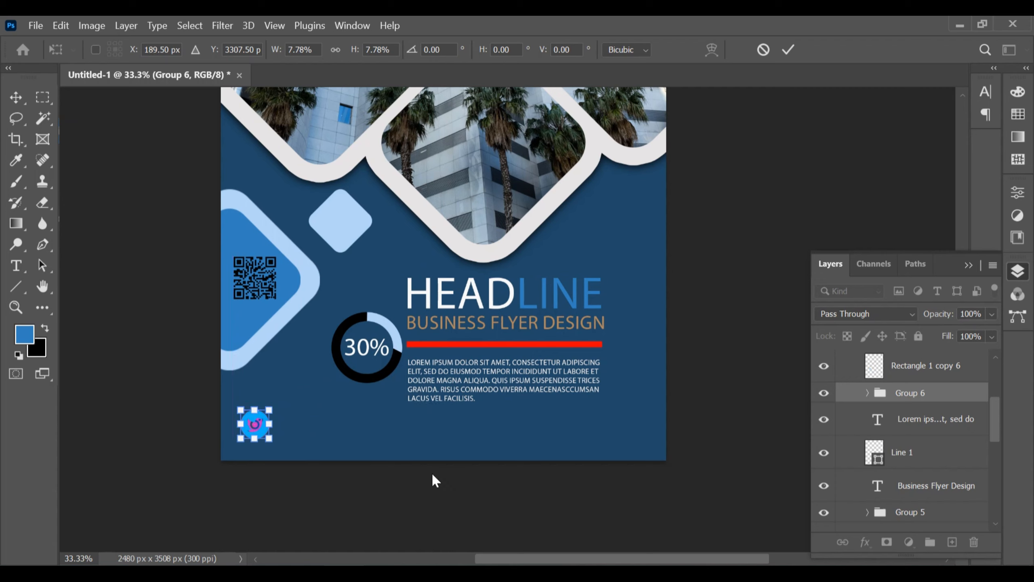
key("Return")
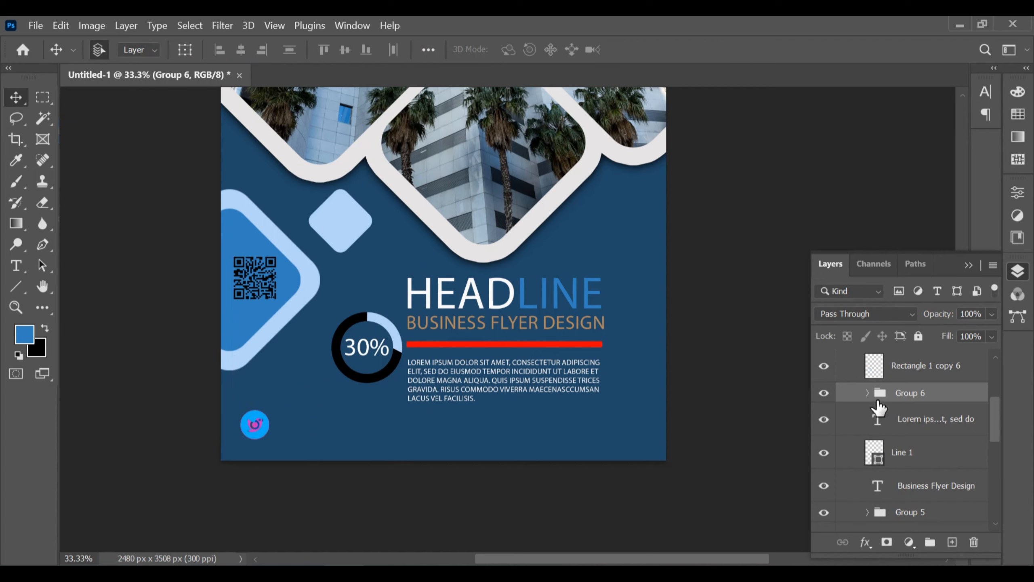
Within the icon group, shift only the Twitter icon horizontally to the right until it clears the stacked Instagram and Facebook icons
left_click(868, 394)
left_click(907, 430)
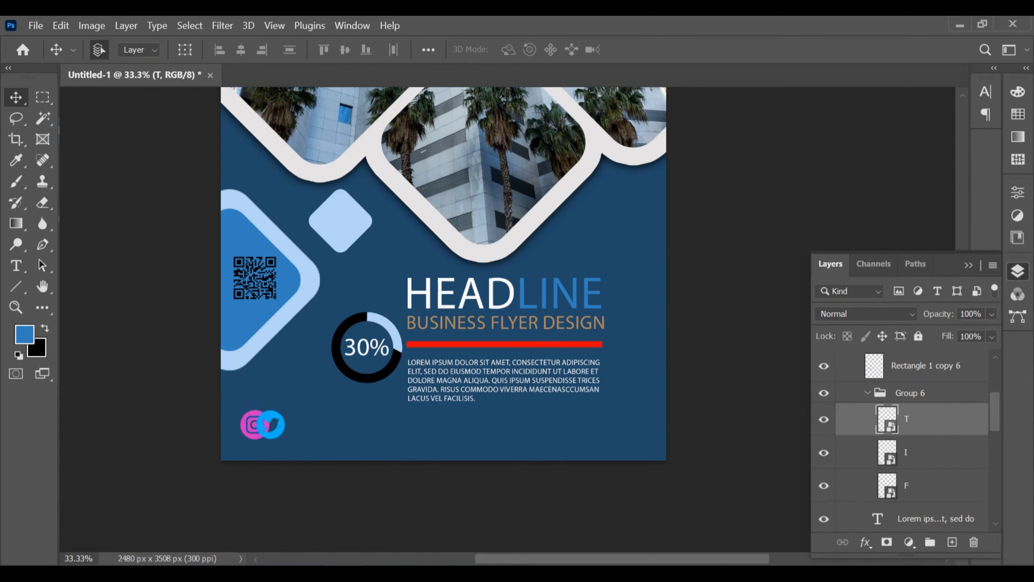
key("Right")
key("Right")
key("Right")
key("Right")
key("Right")
key("Right")
key("Right")
key("Right")
key("Right")
key("Right")
key("Right")
key("Right")
key("Right")
key("Right")
key("Right")
key("Right")
key("Right")
key("Right")
key("Right")
key("Right")
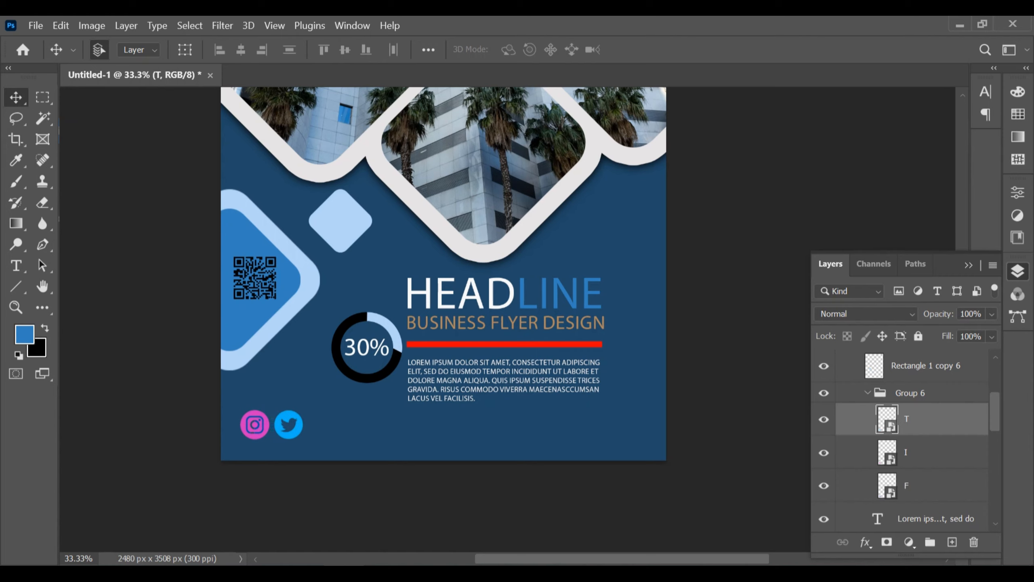
Shift the Instagram icon horizontally past the Twitter icon so the row reads Facebook, Twitter, Instagram with even gaps
left_click(267, 426)
key("Right")
key("Right")
key("Right")
key("Right")
key("Right")
key("Right")
key("Right")
key("Right")
key("Right")
key("Right")
key("Right")
key("Right")
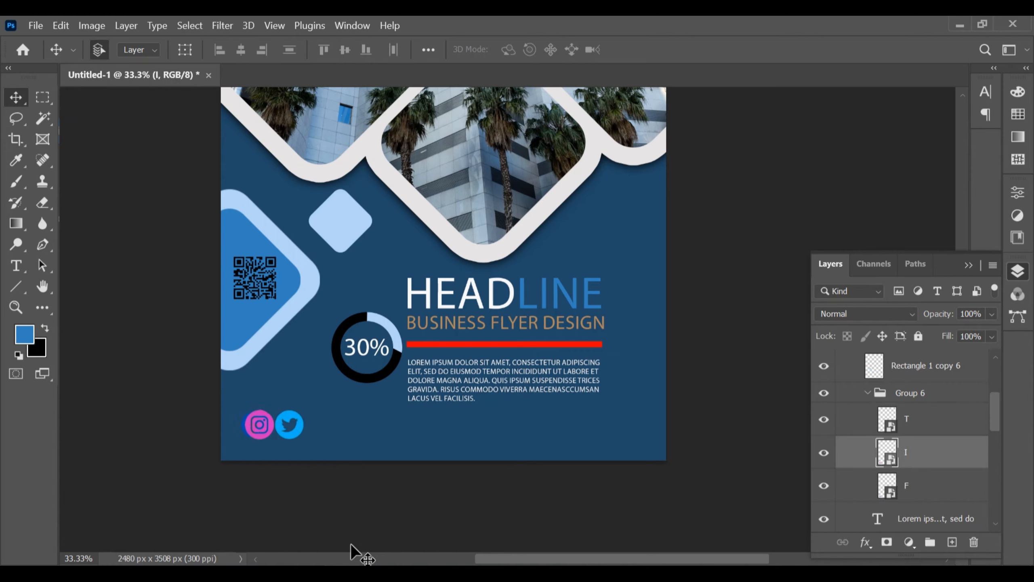
key("Right")
key("Right")
key("Right")
key("Right")
key("Right")
key("Right")
key("Right")
key("Right")
key("Right")
key("Right")
key("Right")
key("Right")
key("Right")
key("Right")
key("Right")
key("Right")
key("Right")
key("Right")
key("Right")
key("Right")
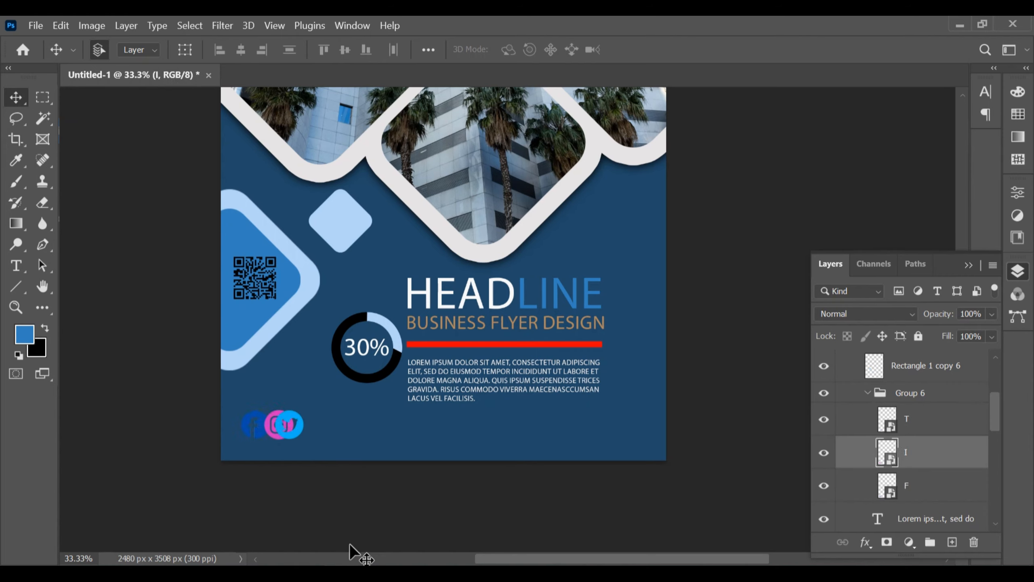
key("Right")
key("Right")
key("Right")
key("Right")
key("Right")
key("Right")
key("Right")
key("Right")
key("Right")
key("Right")
key("Right")
key("Right")
key("Right")
key("Right")
key("Right")
key("Right")
key("Right")
key("Right")
key("Right")
key("Right")
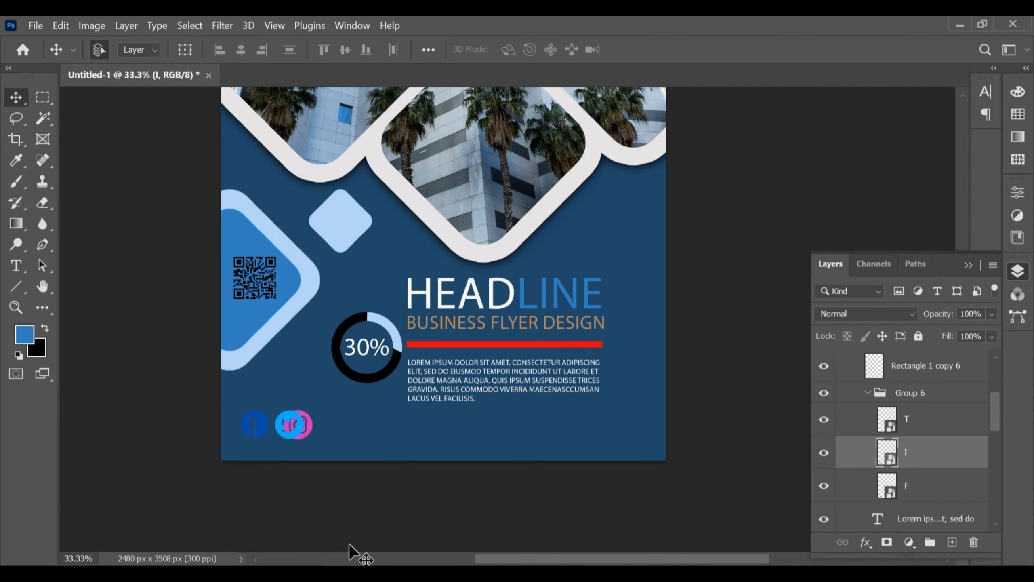
key("Right")
key("Right")
key("Right")
key("Right")
key("Right")
key("Right")
key("Right")
key("Right")
key("Right")
key("Right")
key("Right")
key("Right")
key("Right")
key("Right")
key("Right")
key("Right")
key("Right")
key("Right")
key("Right")
key("Right")
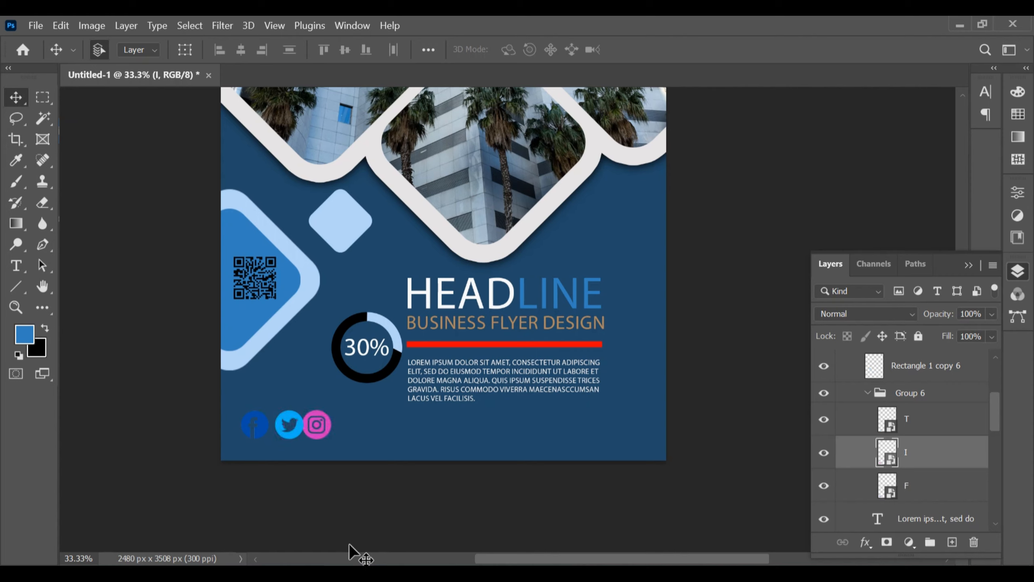
key("Right")
key("Right")
key("Right")
key("Right")
key("Right")
key("Right")
key("Right")
key("Right")
key("Right")
key("Right")
key("Right")
key("Right")
key("Right")
key("Right")
key("Right")
key("Right")
key("Right")
key("Right")
key("Right")
key("Right")
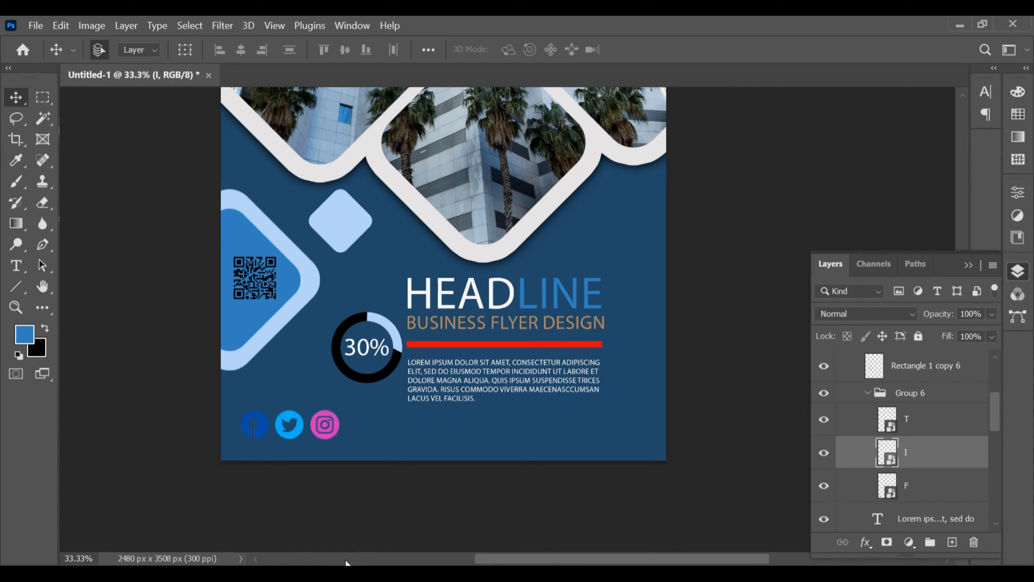
Load the Twitter icon's outline as a selection, set the foreground colour to white and background to black, and clear the selection
left_click(903, 424)
left_click(887, 422, "ctrl")
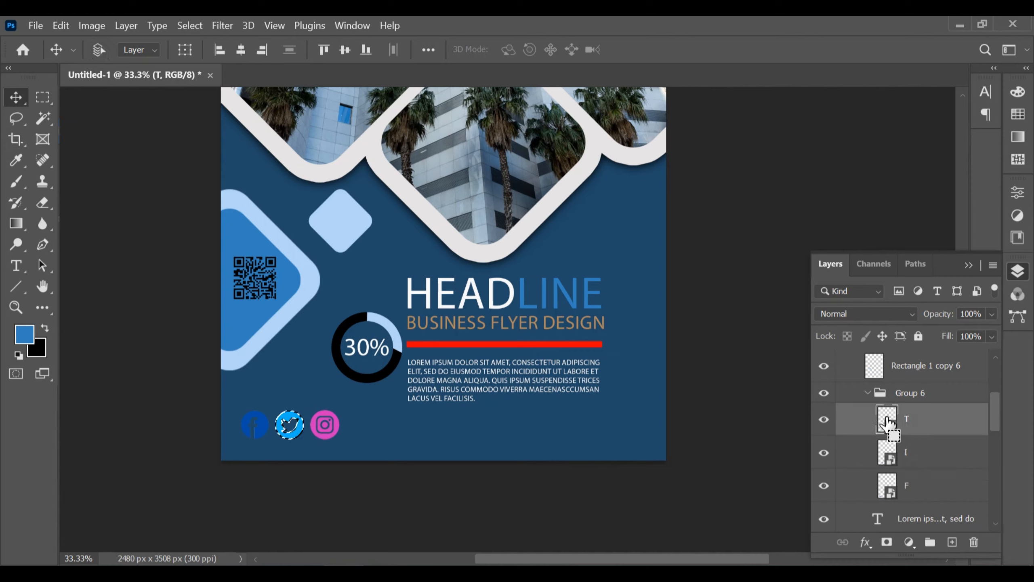
left_click(16, 354)
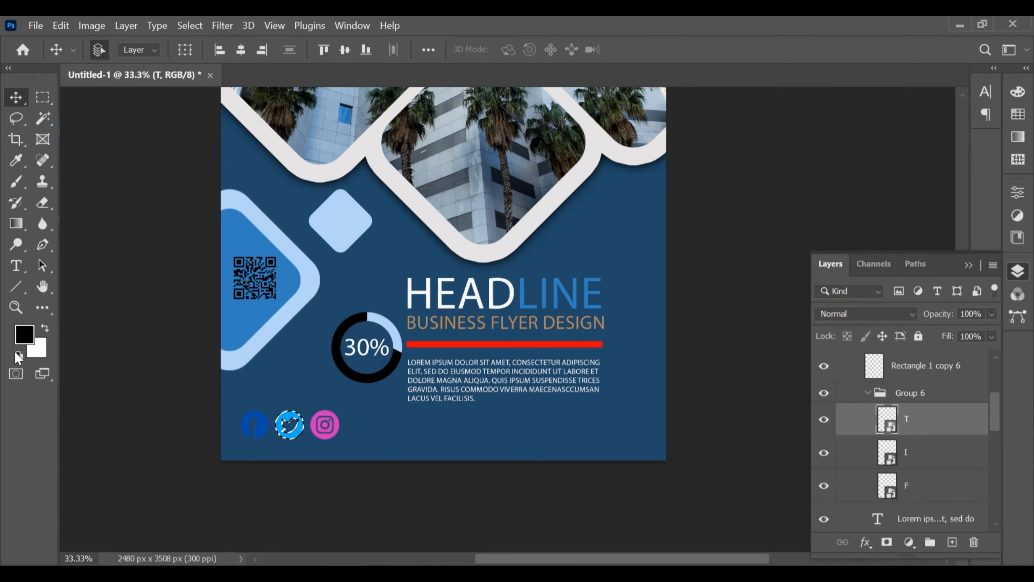
left_click(44, 329)
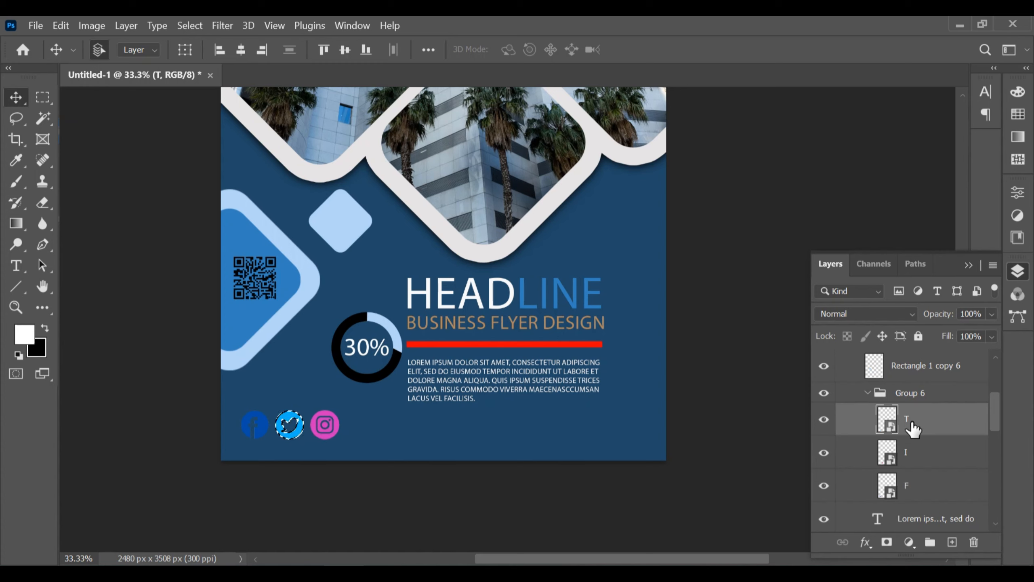
key("ctrl+d")
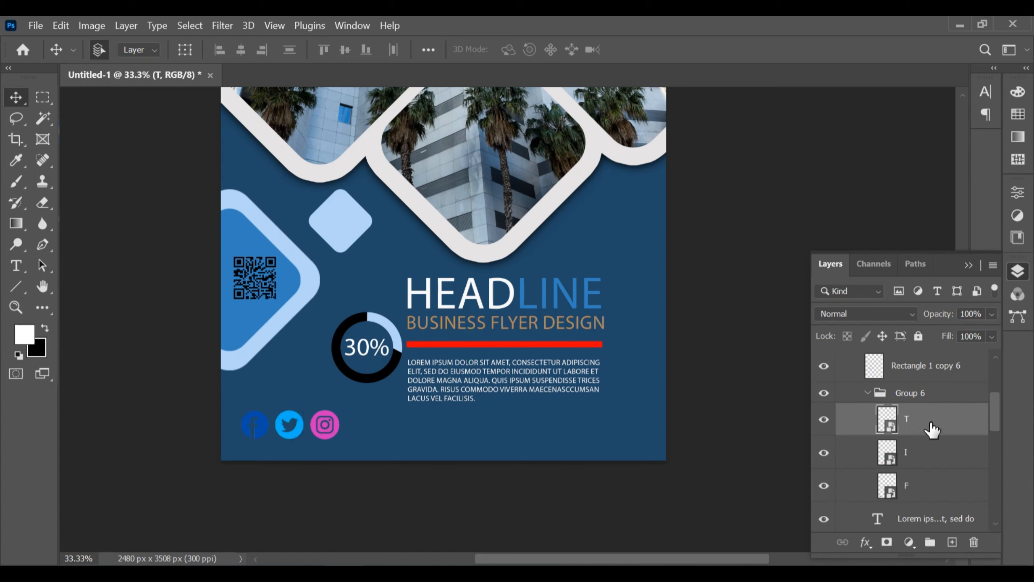
Rasterize the T, I and F icon layers, with the Twitter icon's outline loaded as a selection
left_click(918, 450)
left_click(923, 418)
left_click(889, 418, "ctrl")
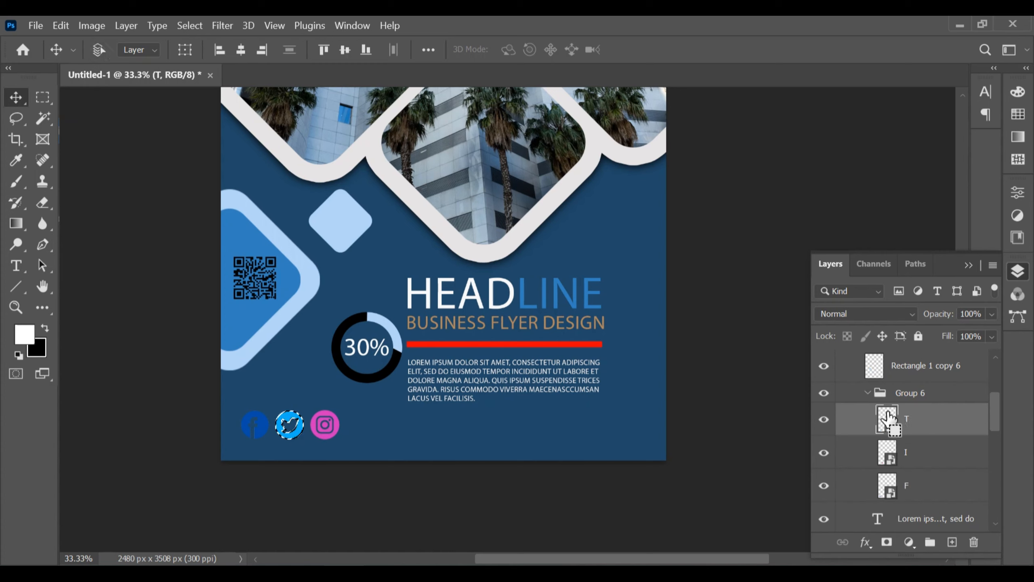
right_click(924, 423)
left_click(797, 358)
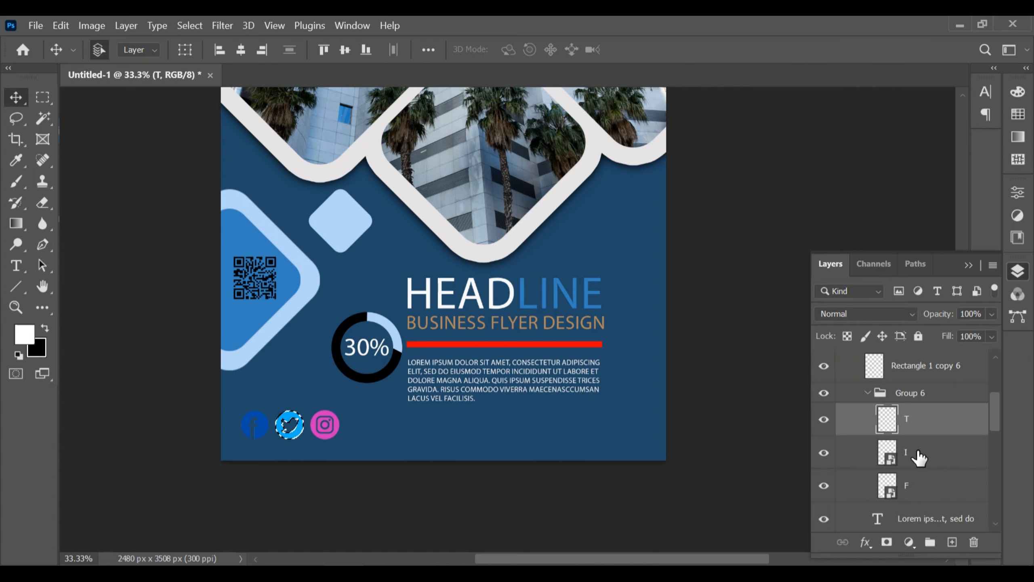
right_click(918, 452)
left_click(797, 359)
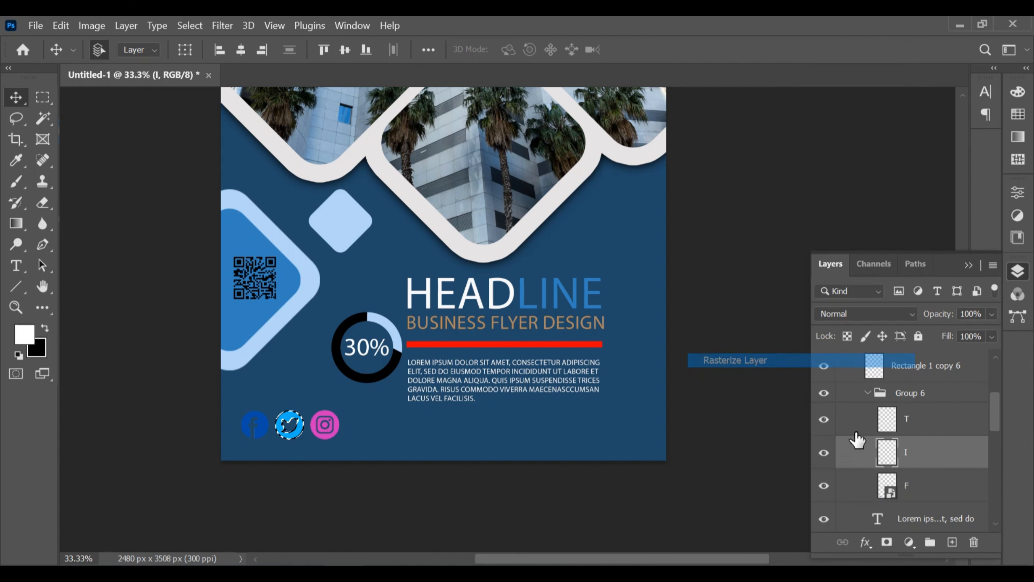
right_click(922, 488)
left_click(778, 360)
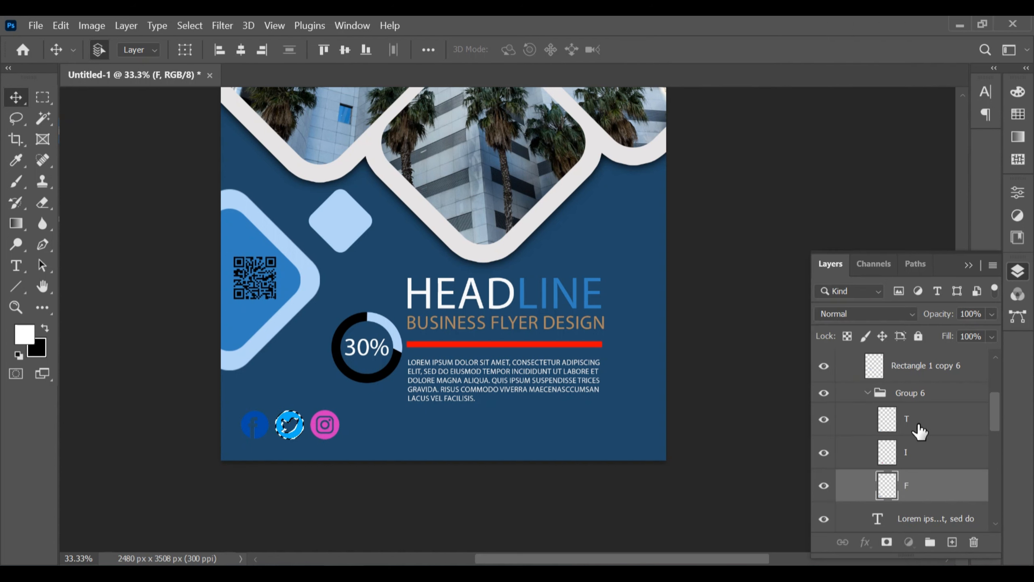
Fill the Twitter icon and the Facebook icon with white, using each layer's outline as the selection
left_click(889, 423)
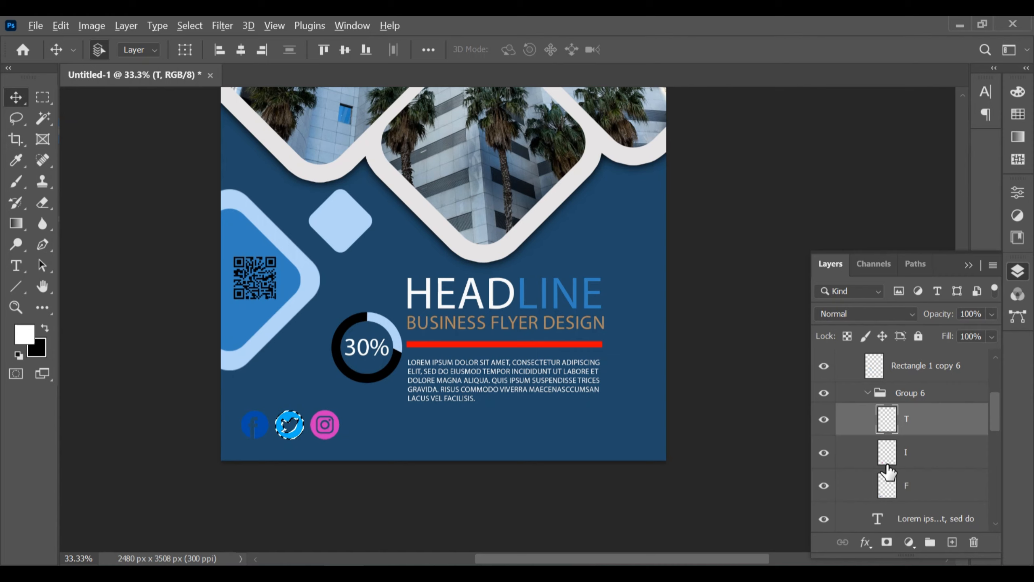
left_click(267, 437)
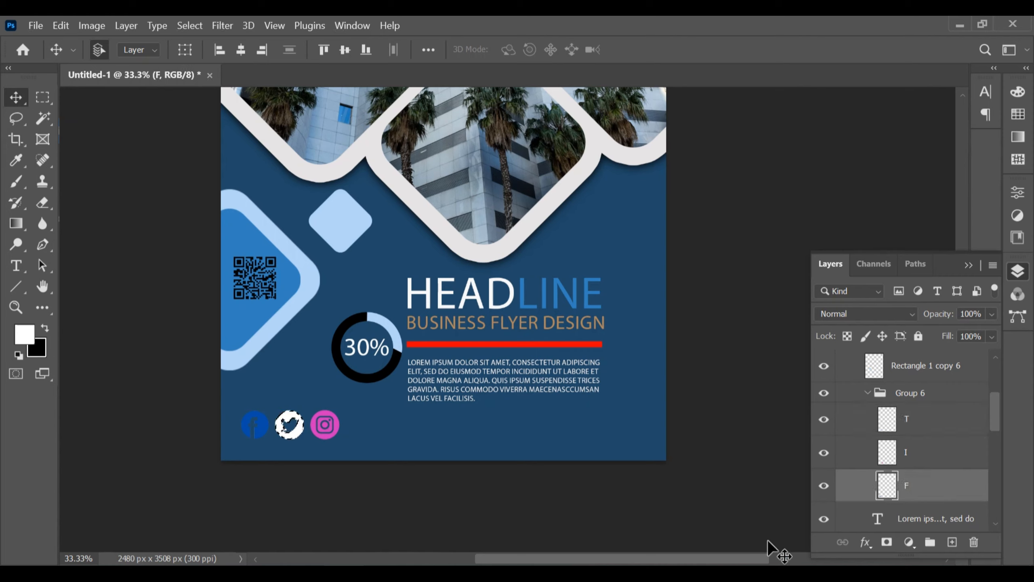
left_click(888, 486, "ctrl")
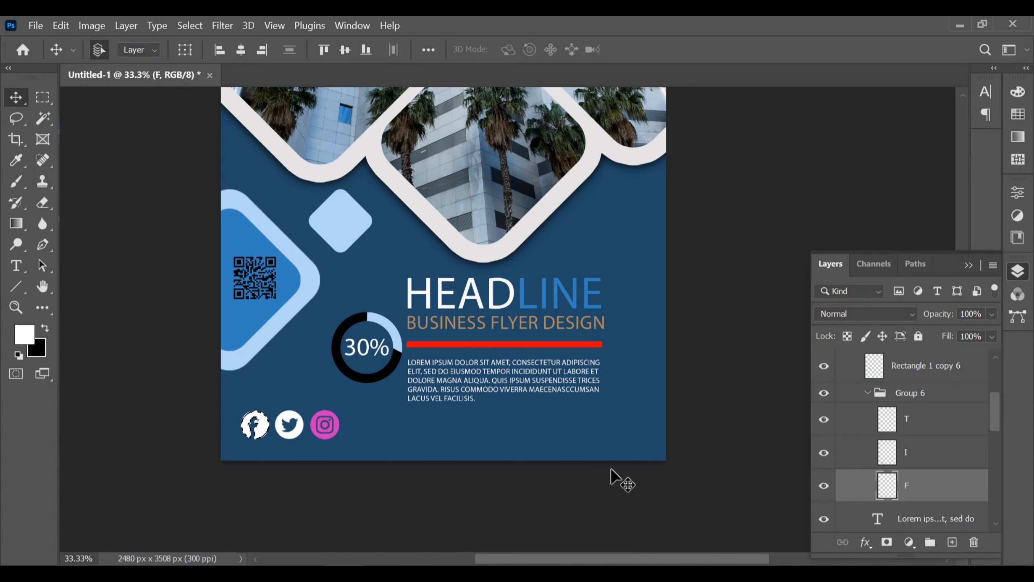
left_click(923, 427)
key("ctrl+d")
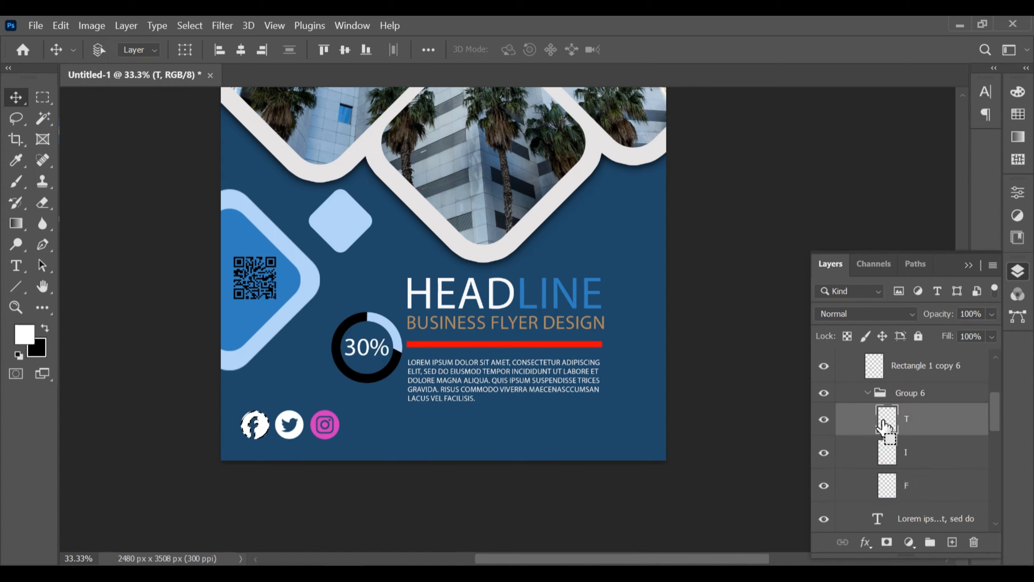
Fill the Instagram icon with white using its layer outline as the selection, and deselect
left_click(887, 453, "ctrl")
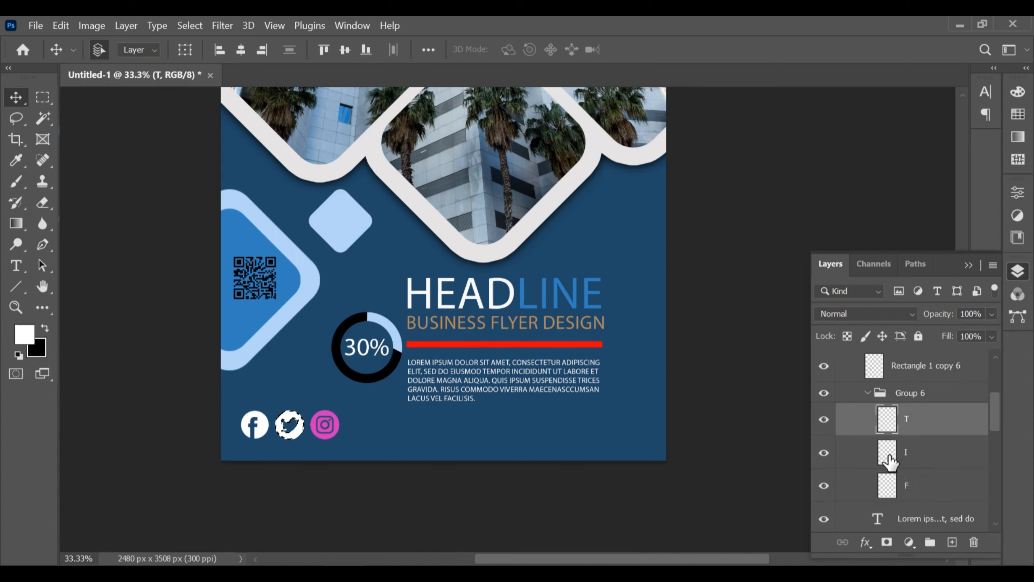
left_click(889, 459)
left_click(889, 459, "ctrl")
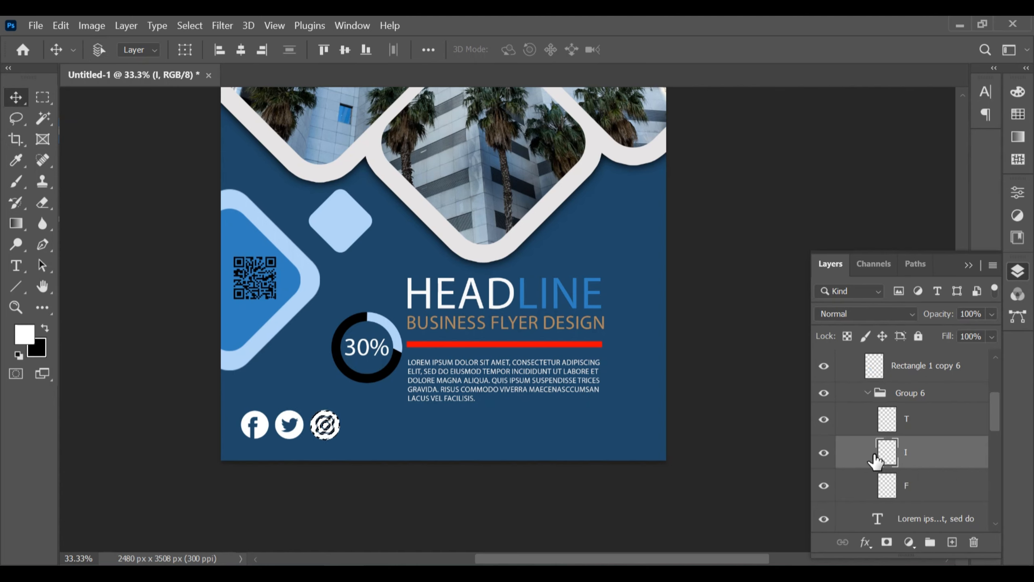
key("ctrl+d")
scroll(797, 507, "up", 1)
key("ctrl+0")
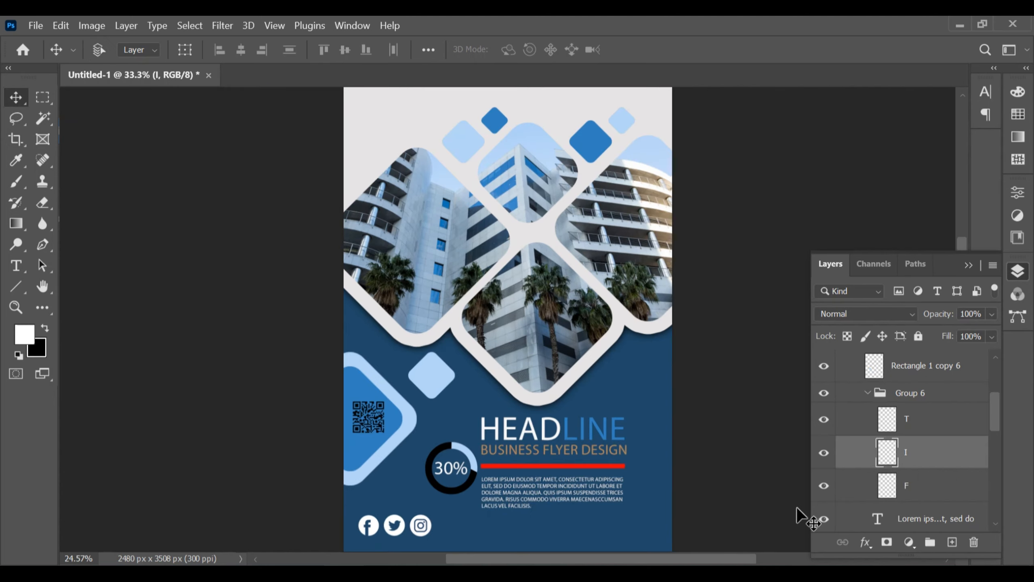
scroll(796, 506, "down", 1)
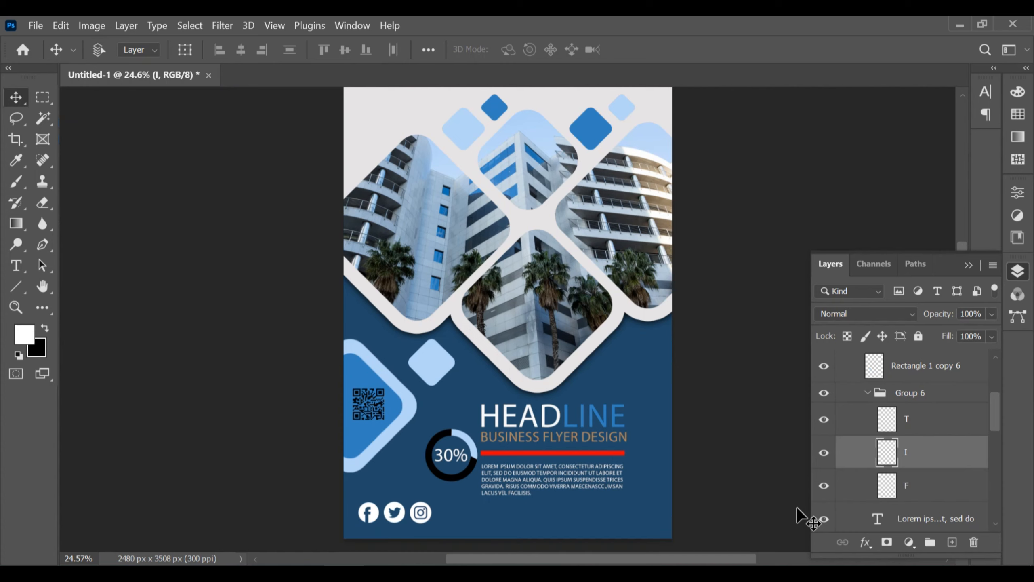
key("ctrl+minus")
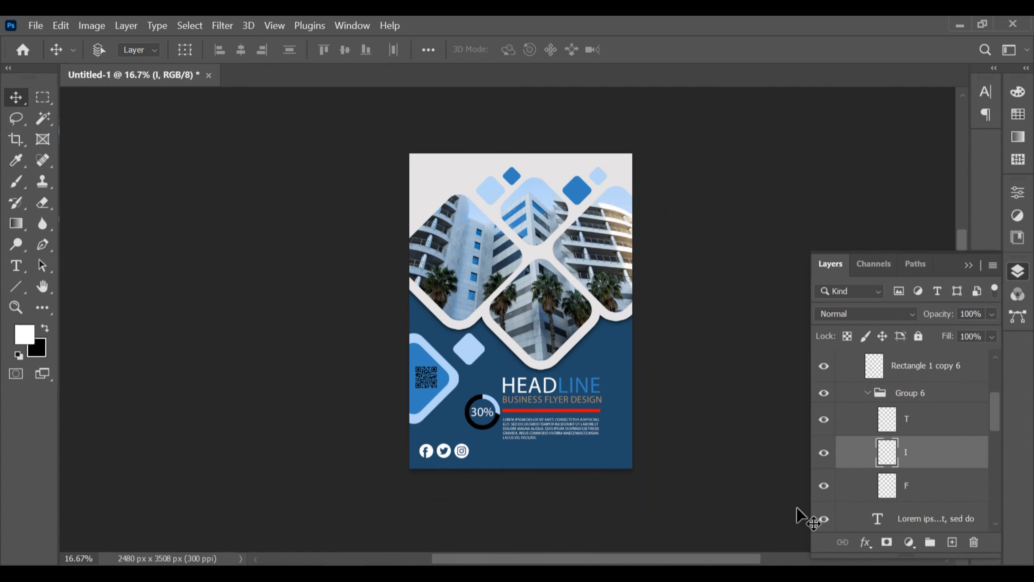
key("ctrl+0")
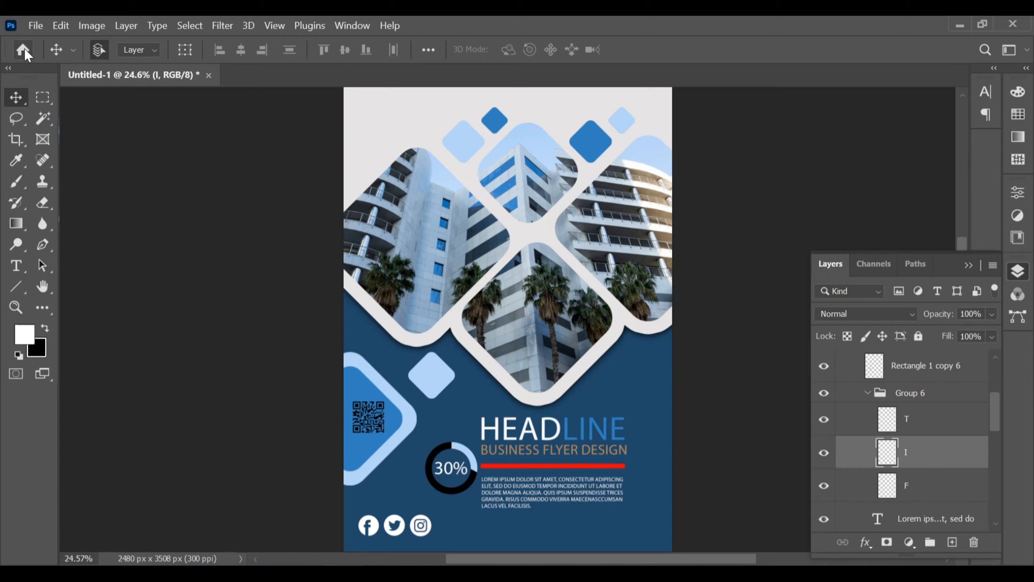
left_click(35, 25)
left_click(44, 56)
left_click(278, 260)
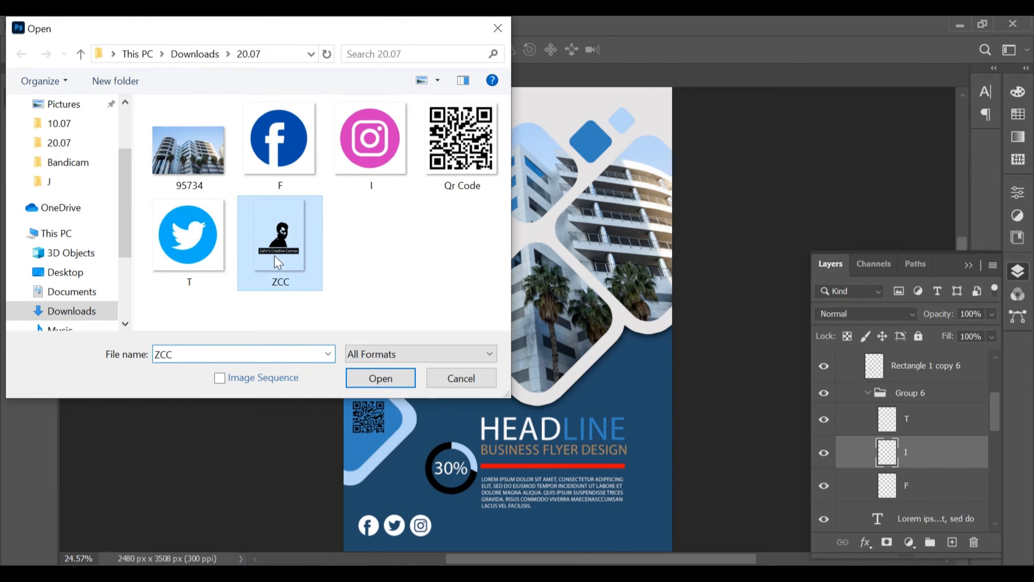
left_click(378, 374)
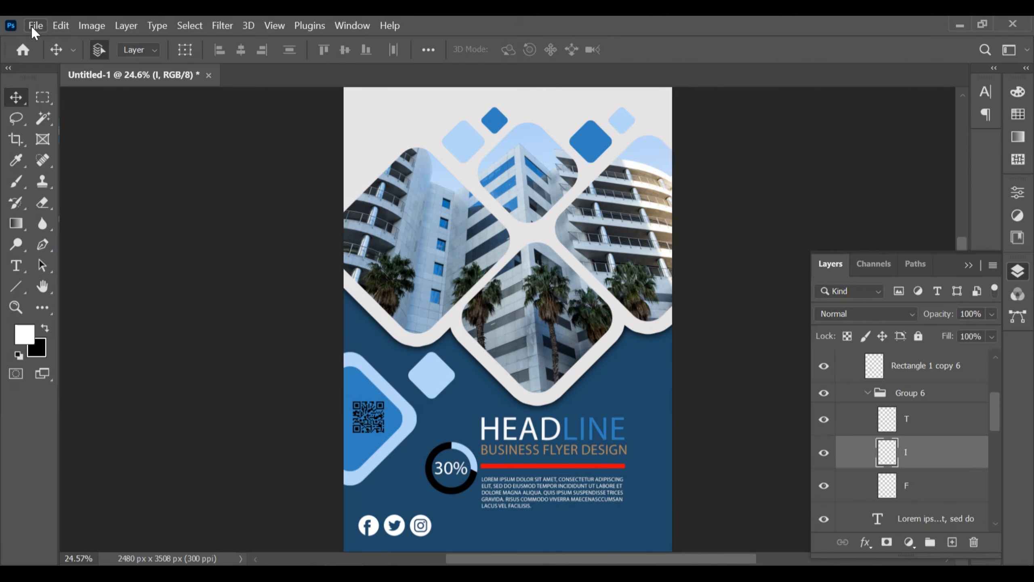
Place the ZCC logo file as an embedded image in the flyer and scale it down proportionally around its centre
left_click(33, 26)
left_click(122, 315)
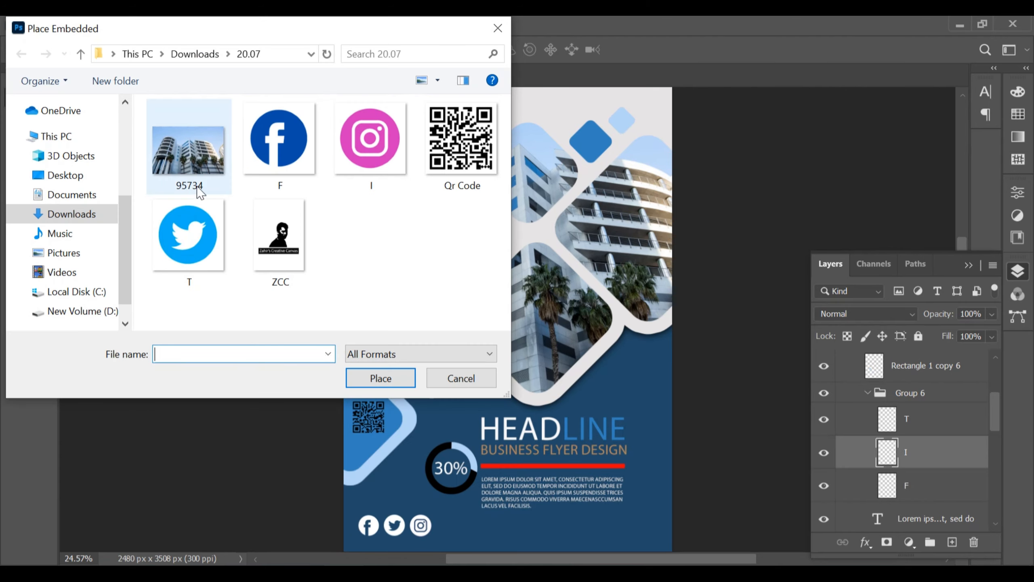
double_click(310, 269)
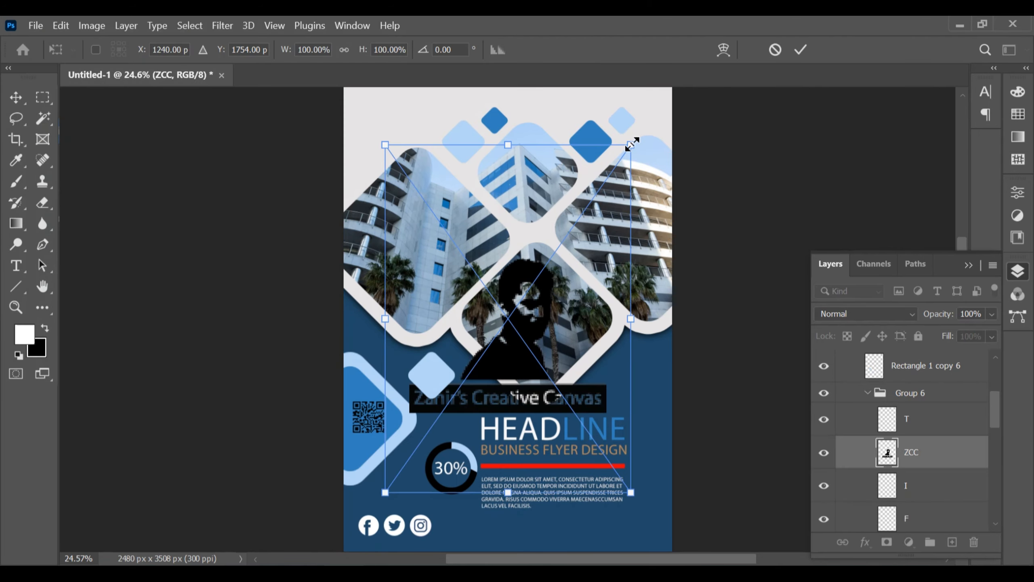
left_click_drag(631, 144, 562, 268)
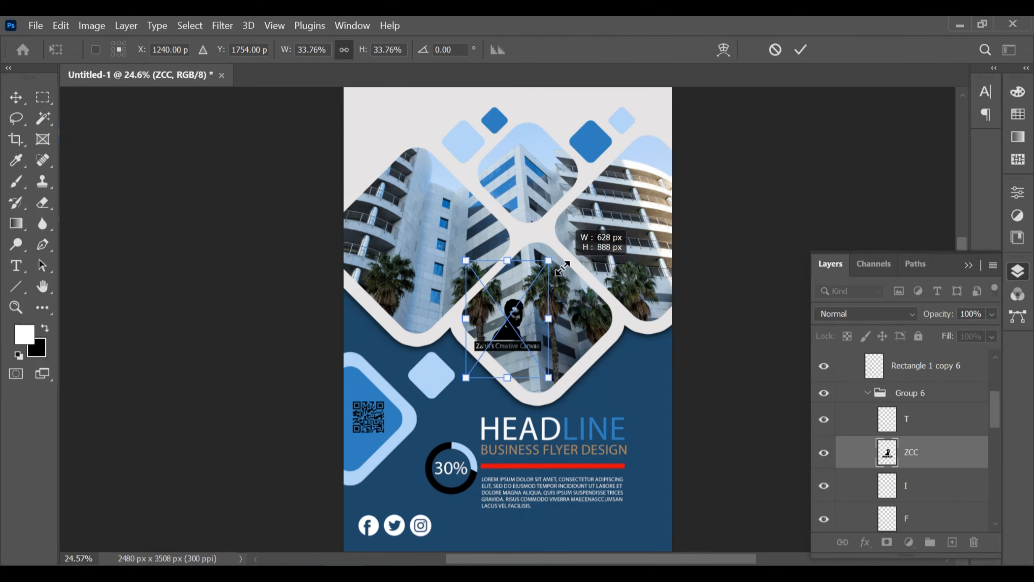
Position the small ZCC logo in the flyer's upper-left corner, on the light background above the photo, and commit the placement
left_click_drag(529, 334, 412, 139)
scroll(496, 201, "up", 1)
scroll(496, 201, "up", 4)
key("Return")
scroll(637, 281, "down", 3)
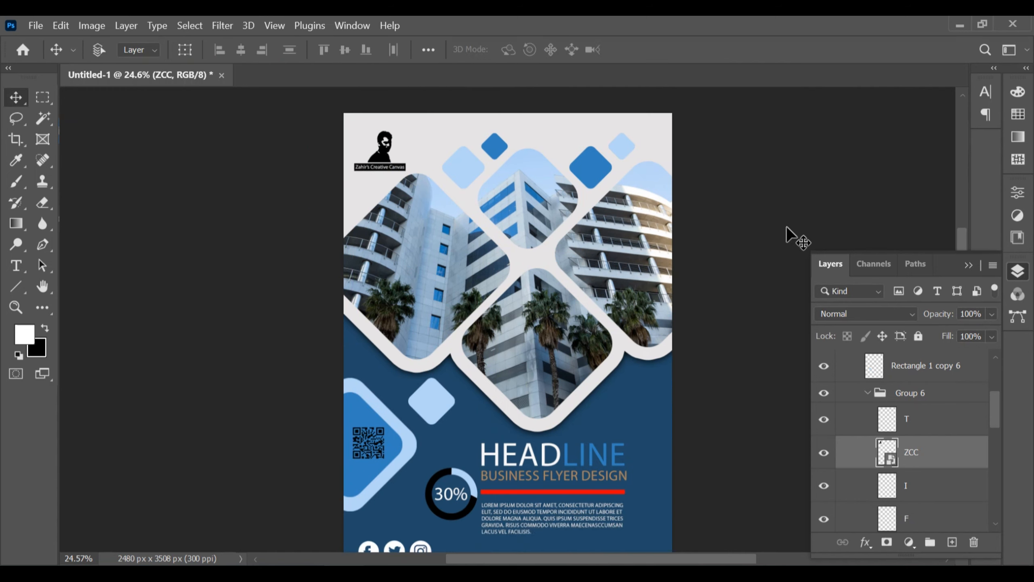
scroll(786, 225, "down", 2)
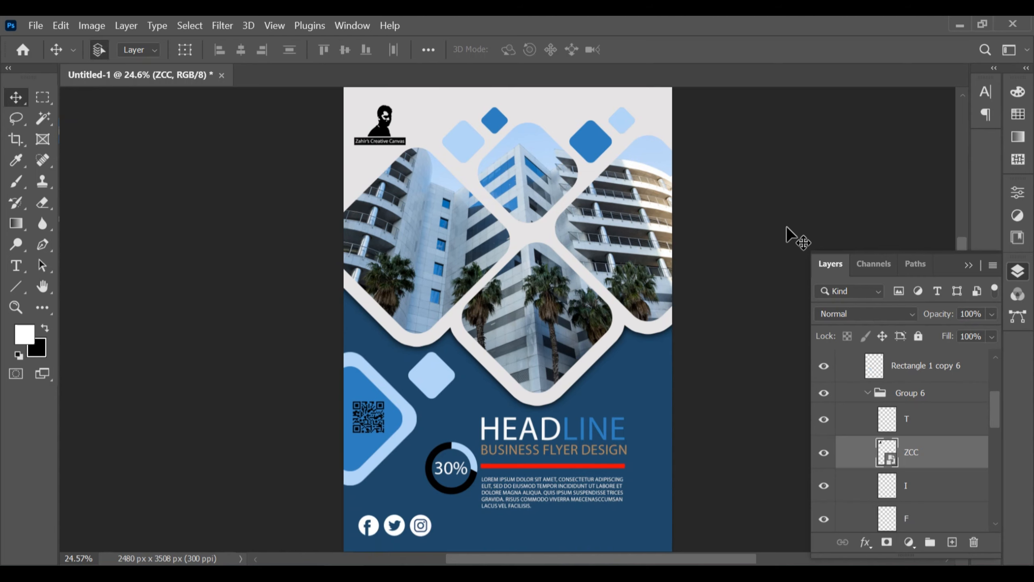
key("ctrl+minus")
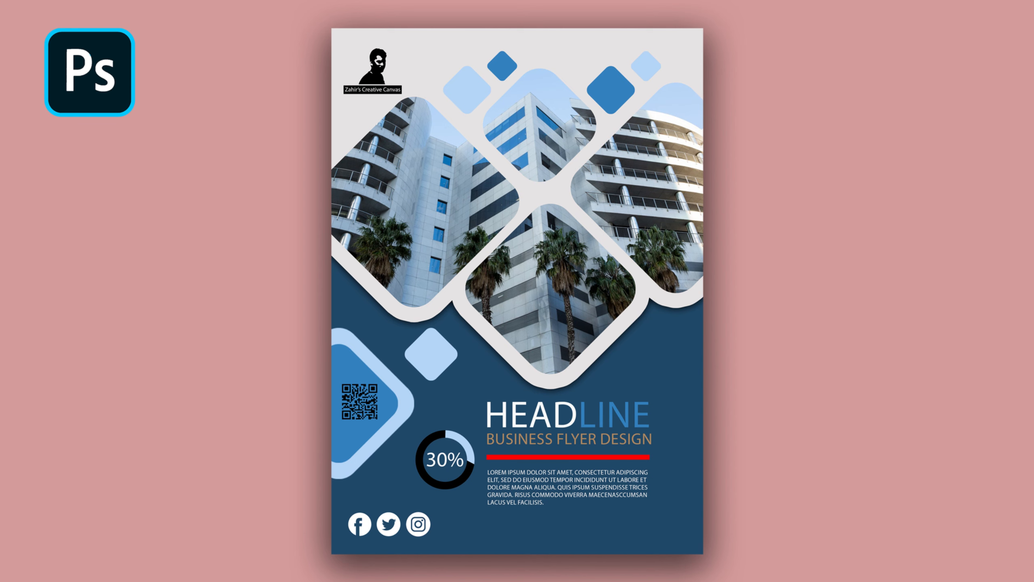